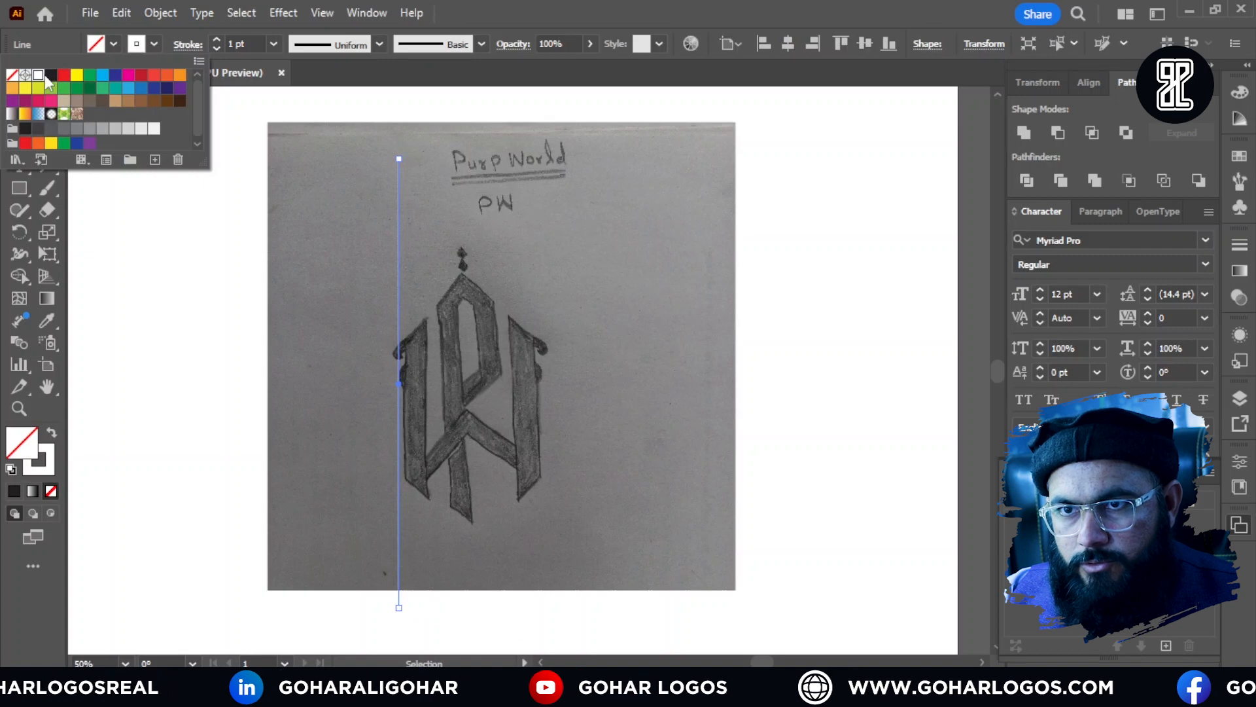
Step: Set the vertical guide line's stroke to black and move the line onto the outer edge of the sketch's left stem
{"action": "left_click", "coordinate": [51, 75]}
{"action": "left_click", "coordinate": [249, 324]}
{"action": "scroll", "coordinate": [432, 337], "scroll_direction": "up", "scroll_amount": 4}
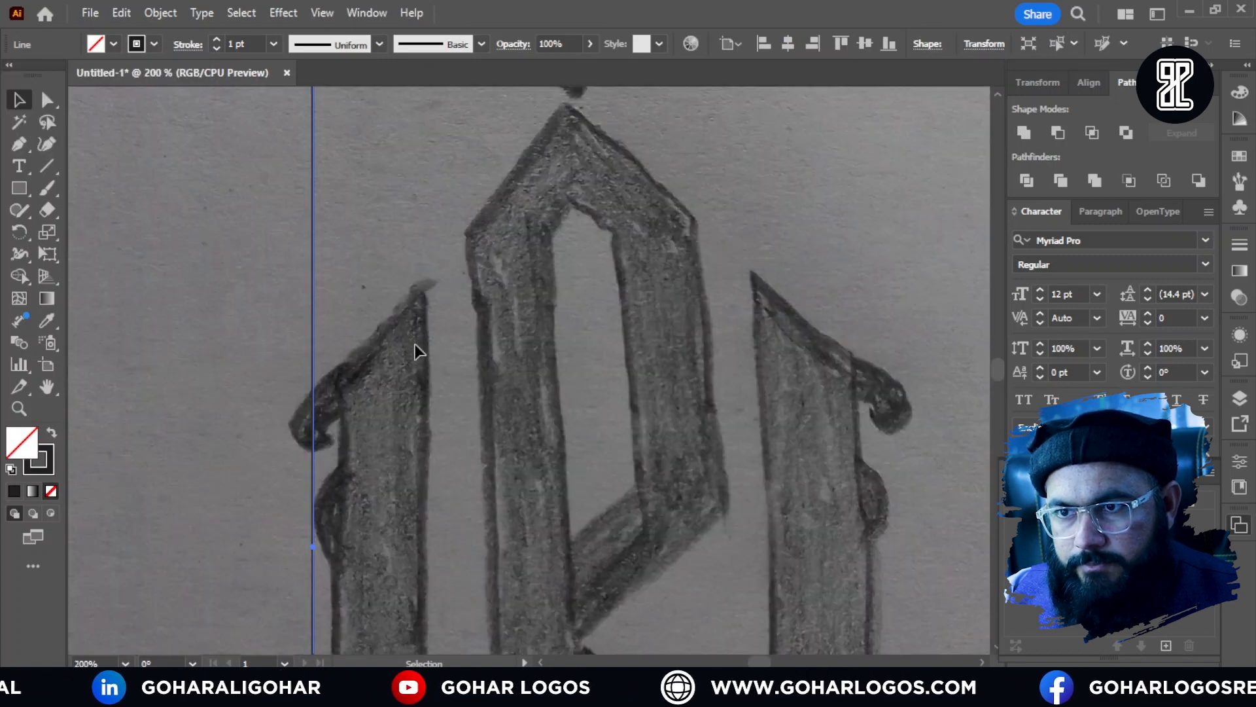
{"action": "scroll", "coordinate": [416, 352], "scroll_direction": "up", "scroll_amount": 2}
{"action": "left_click", "coordinate": [226, 281]}
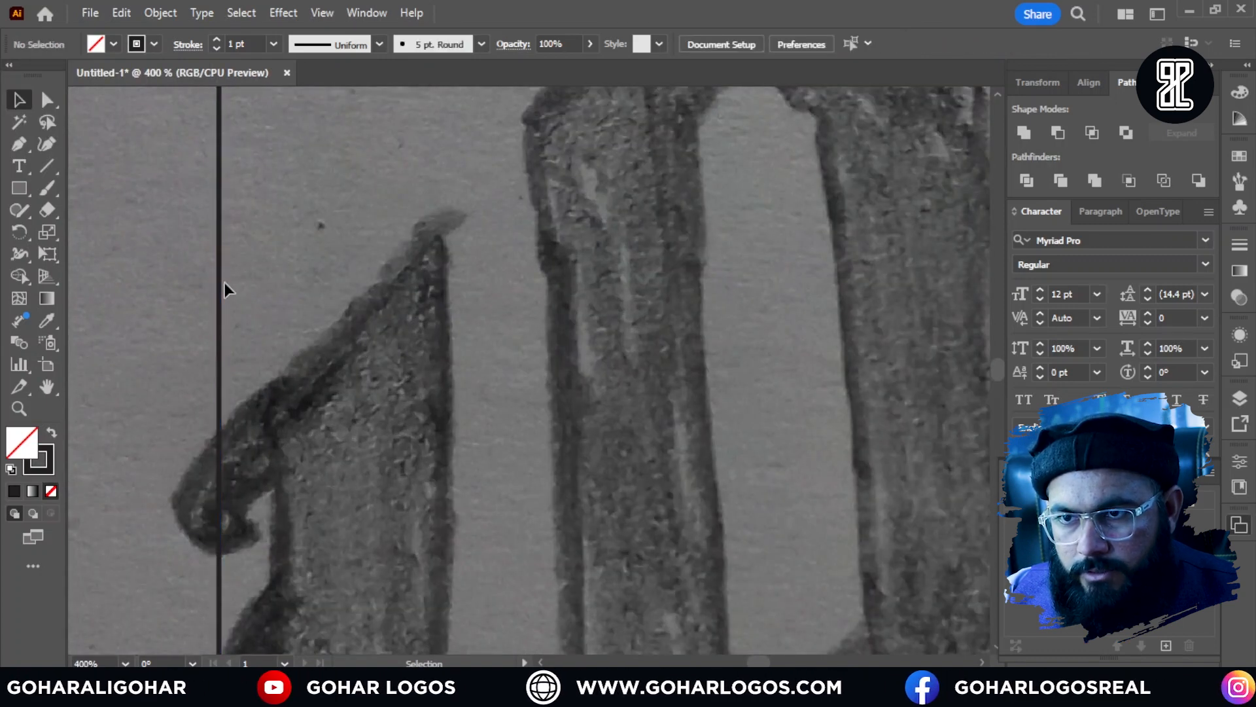
{"action": "left_click_drag", "start_coordinate": [225, 281], "coordinate": [270, 284]}
Step: Copy the vertical line onto the inner edge of the left stem and group the two lines as a pair
{"action": "scroll", "coordinate": [362, 230], "scroll_direction": "down", "scroll_amount": 3}
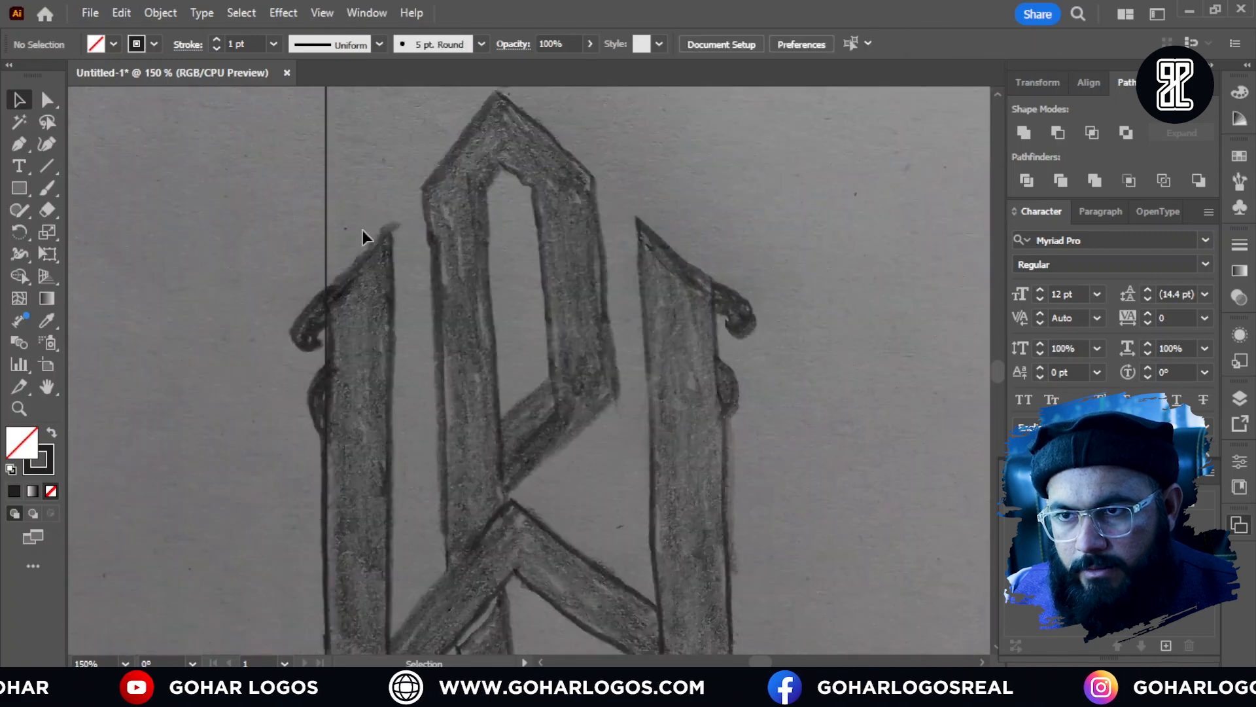
{"action": "left_click_drag", "start_coordinate": [327, 257], "coordinate": [407, 277]}
{"action": "scroll", "coordinate": [358, 273], "scroll_direction": "down", "scroll_amount": 2}
{"action": "left_click", "coordinate": [275, 245]}
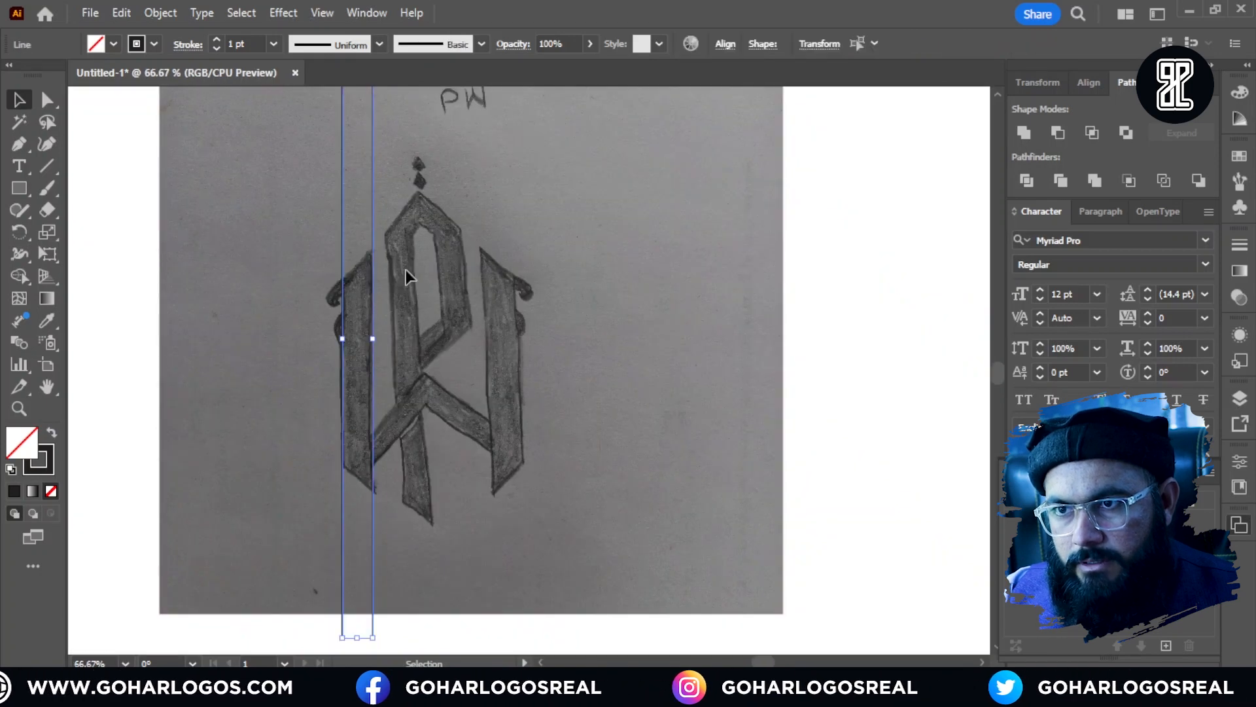
{"action": "right_click", "coordinate": [375, 241]}
{"action": "left_click", "coordinate": [416, 354]}
{"action": "left_click", "coordinate": [415, 357]}
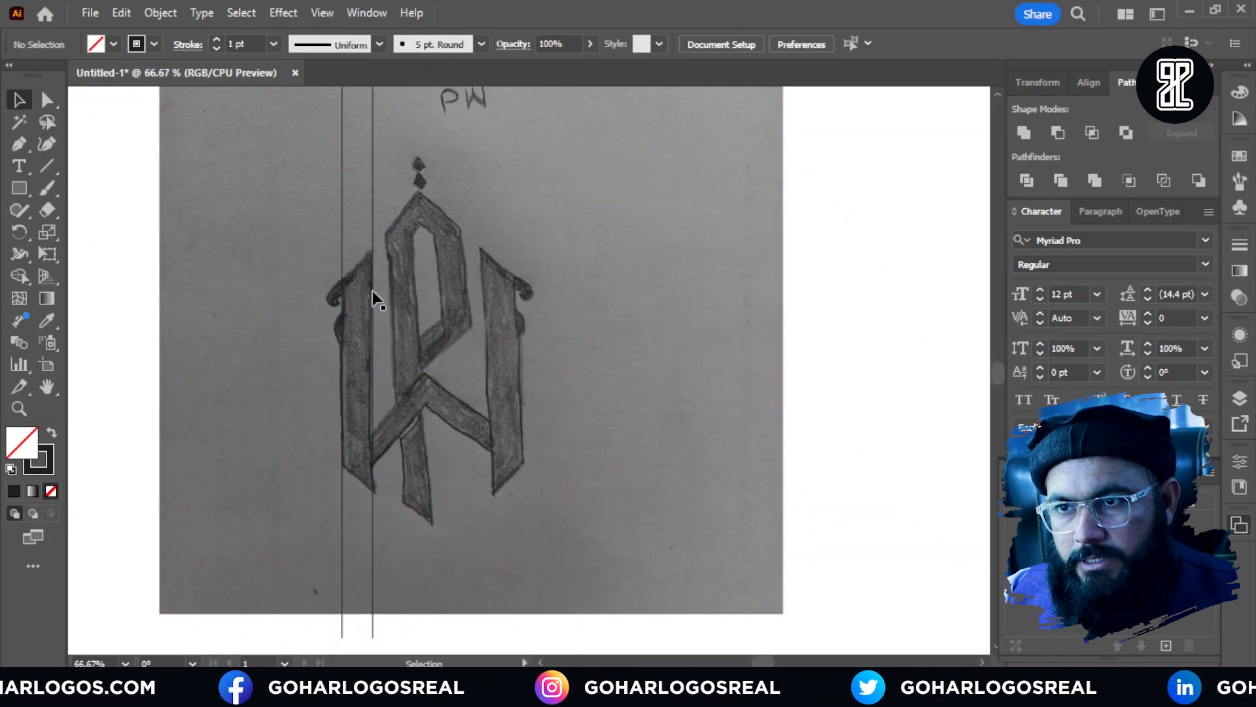
Step: Duplicate the line pair to the right with a narrow gap and repeat the copy until ten evenly spaced pairs span the sketch
{"action": "left_click_drag", "start_coordinate": [372, 289], "coordinate": [422, 294]}
{"action": "key", "text": "ctrl+d"}
{"action": "key", "text": "ctrl+d"}
{"action": "key", "text": "ctrl+d"}
{"action": "key", "text": "ctrl+d"}
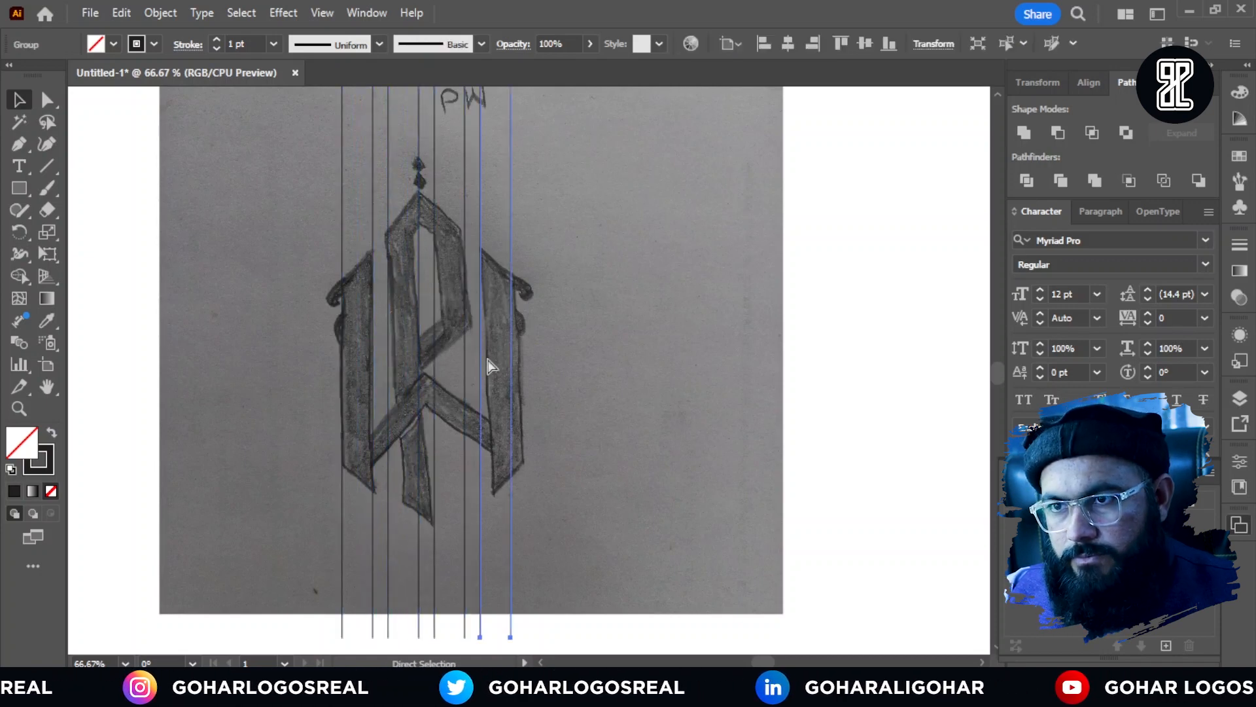
{"action": "key", "text": "ctrl+d"}
{"action": "key", "text": "ctrl+d"}
{"action": "key", "text": "ctrl+d"}
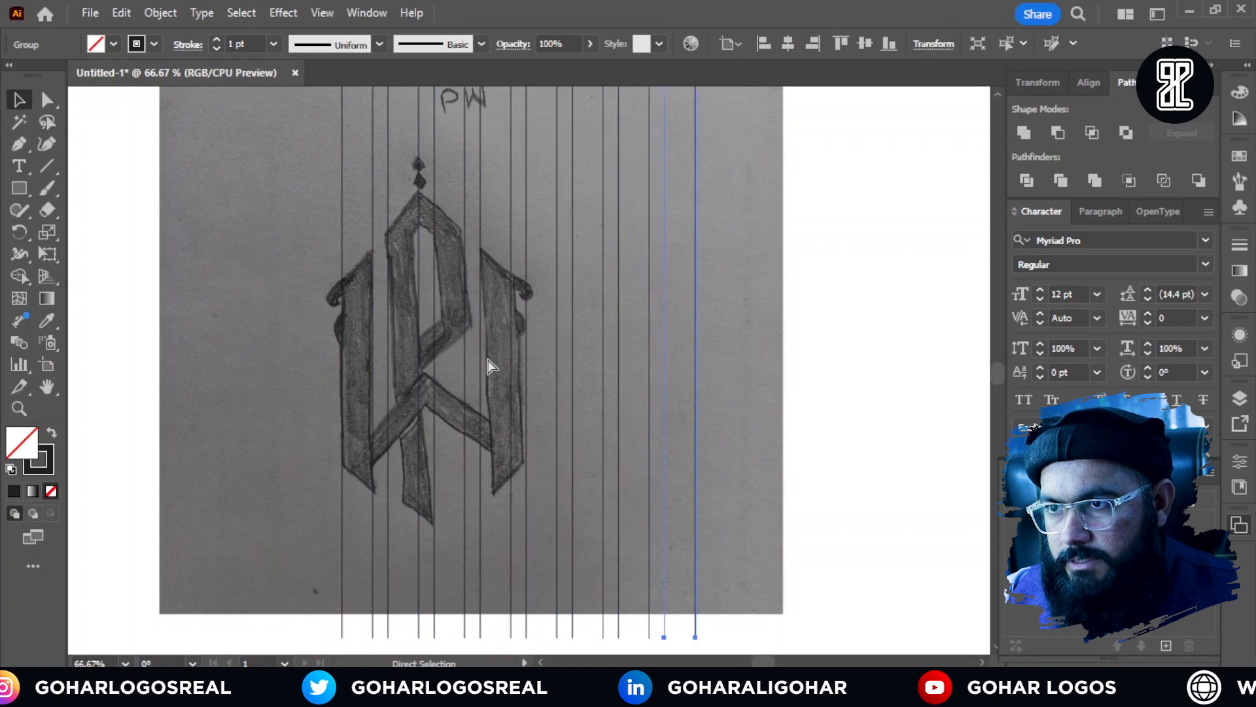
{"action": "key", "text": "ctrl+d"}
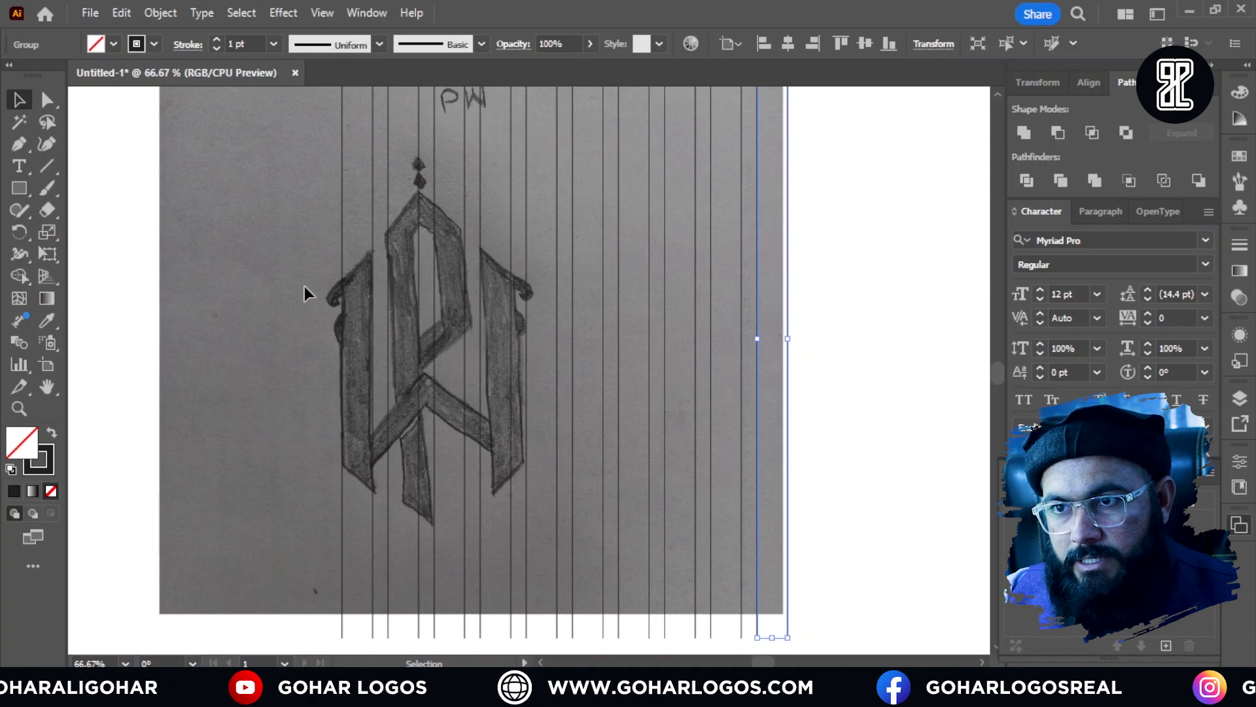
Step: Group all the vertical line pairs and shift the grid left by three pair spacings so it extends on both sides of the lettering
{"action": "left_click_drag", "start_coordinate": [299, 246], "coordinate": [844, 396]}
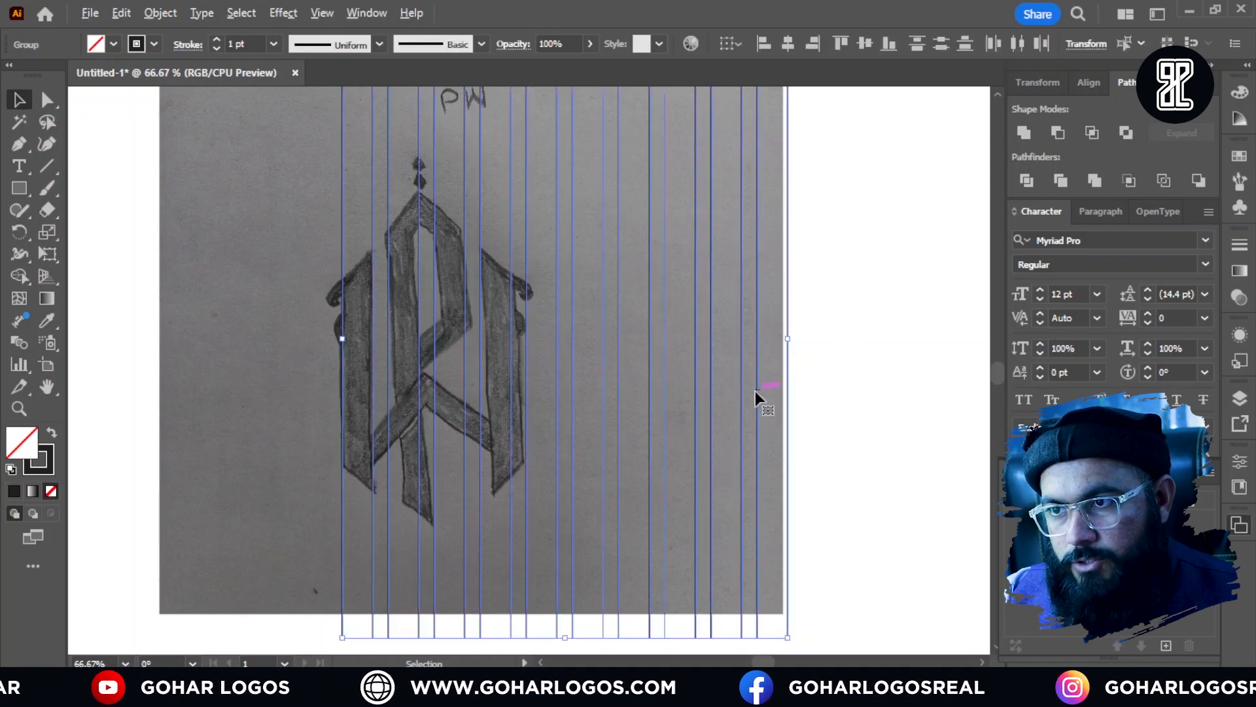
{"action": "right_click", "coordinate": [708, 332]}
{"action": "left_click", "coordinate": [766, 484]}
{"action": "left_click", "coordinate": [683, 360]}
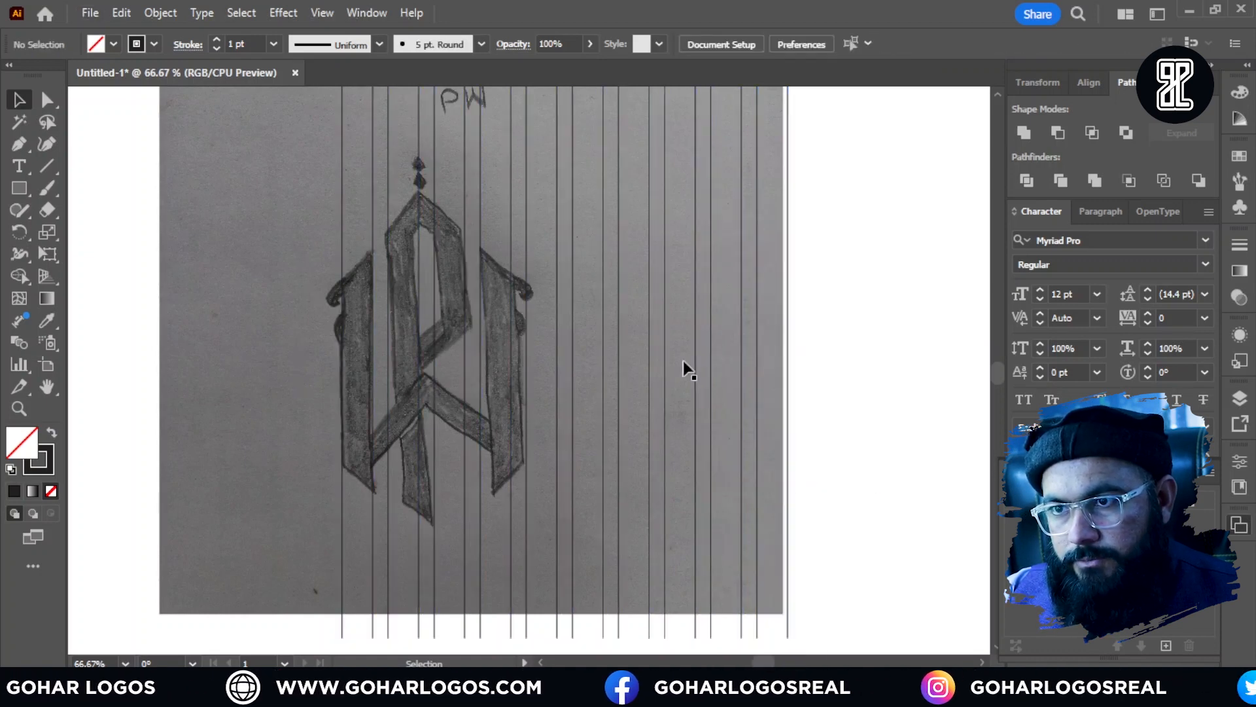
{"action": "key", "text": "alt"}
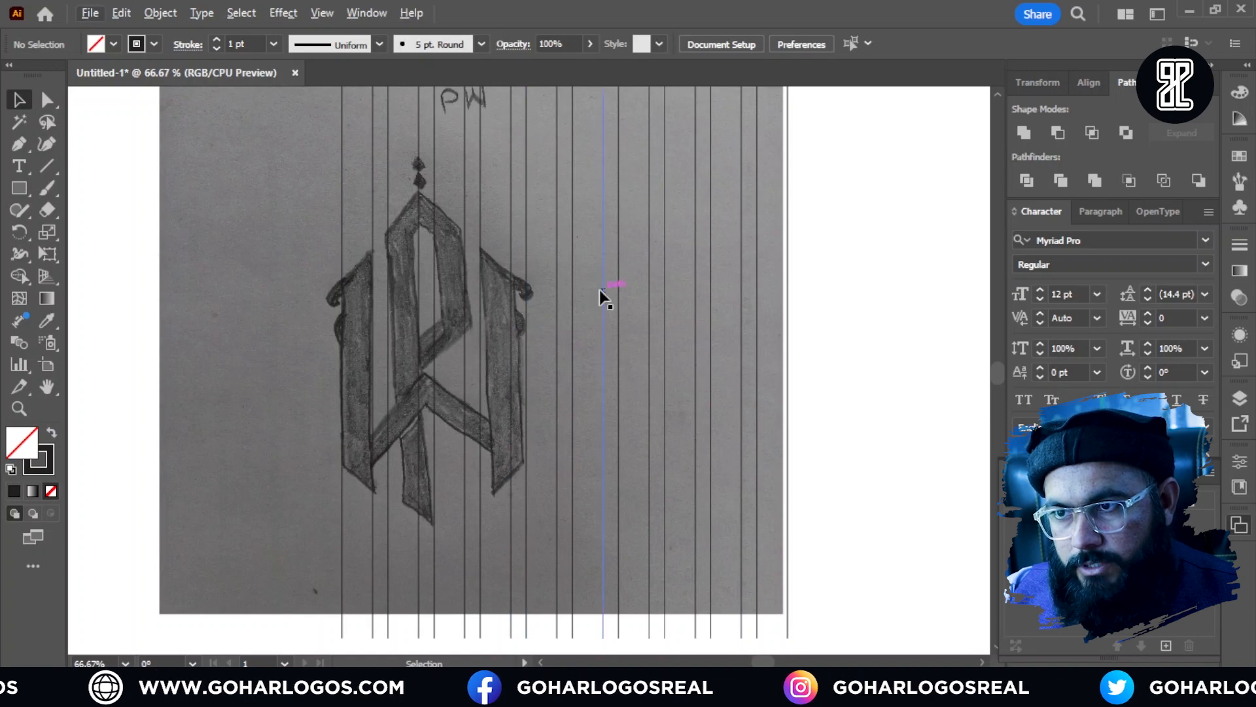
{"action": "left_click_drag", "start_coordinate": [600, 292], "coordinate": [465, 293]}
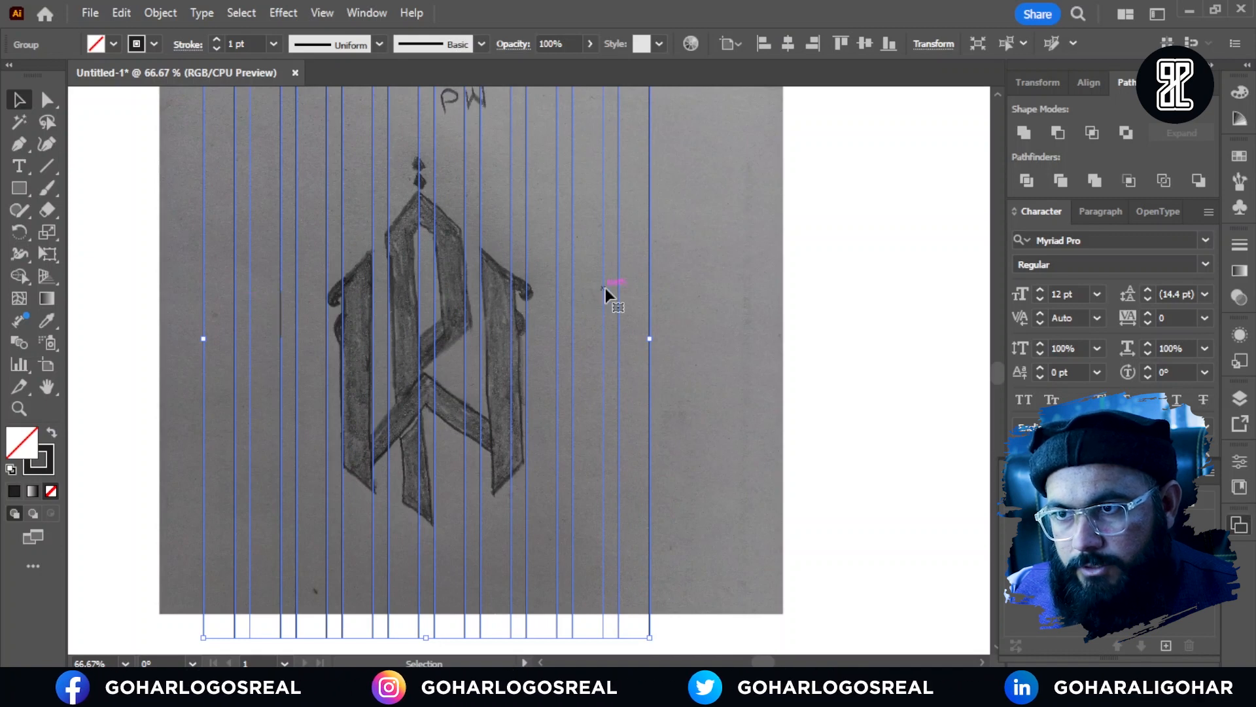
{"action": "left_click", "coordinate": [682, 288]}
Step: Create a copy of the vertical line grid rotated by 45°
{"action": "scroll", "coordinate": [334, 304], "scroll_direction": "up", "scroll_amount": 2}
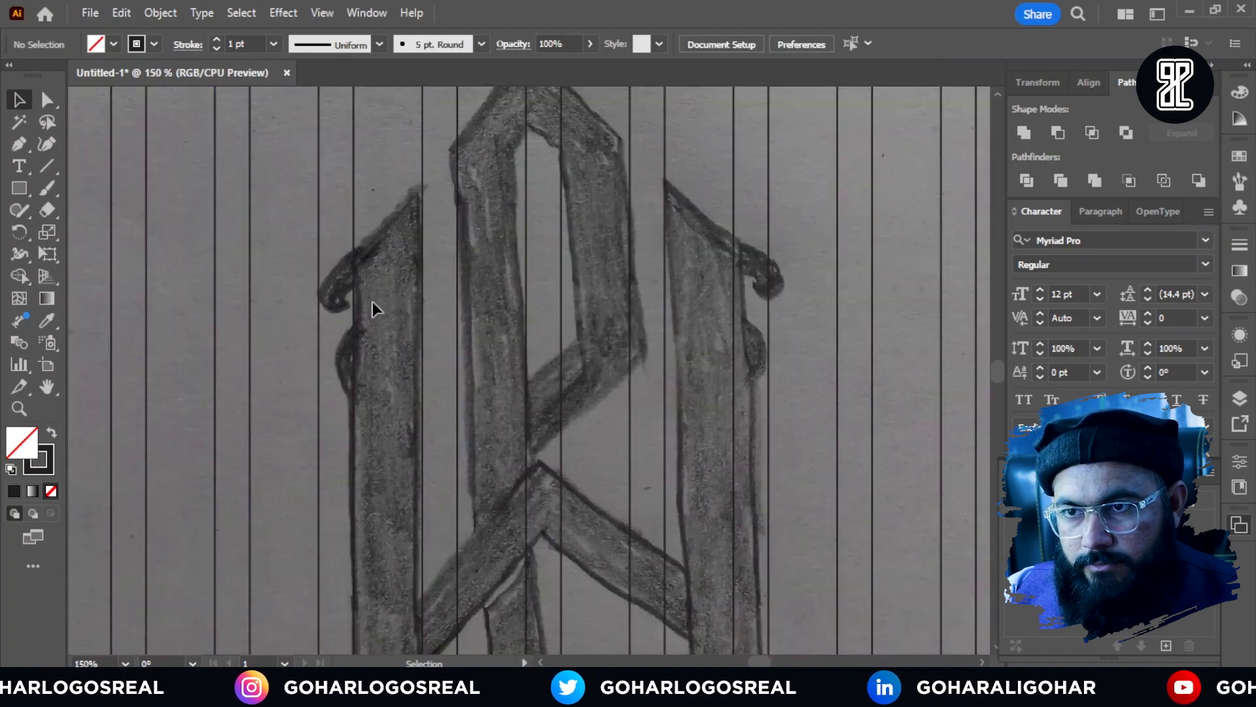
{"action": "scroll", "coordinate": [372, 301], "scroll_direction": "down", "scroll_amount": 2}
{"action": "scroll", "coordinate": [502, 346], "scroll_direction": "down", "scroll_amount": 1}
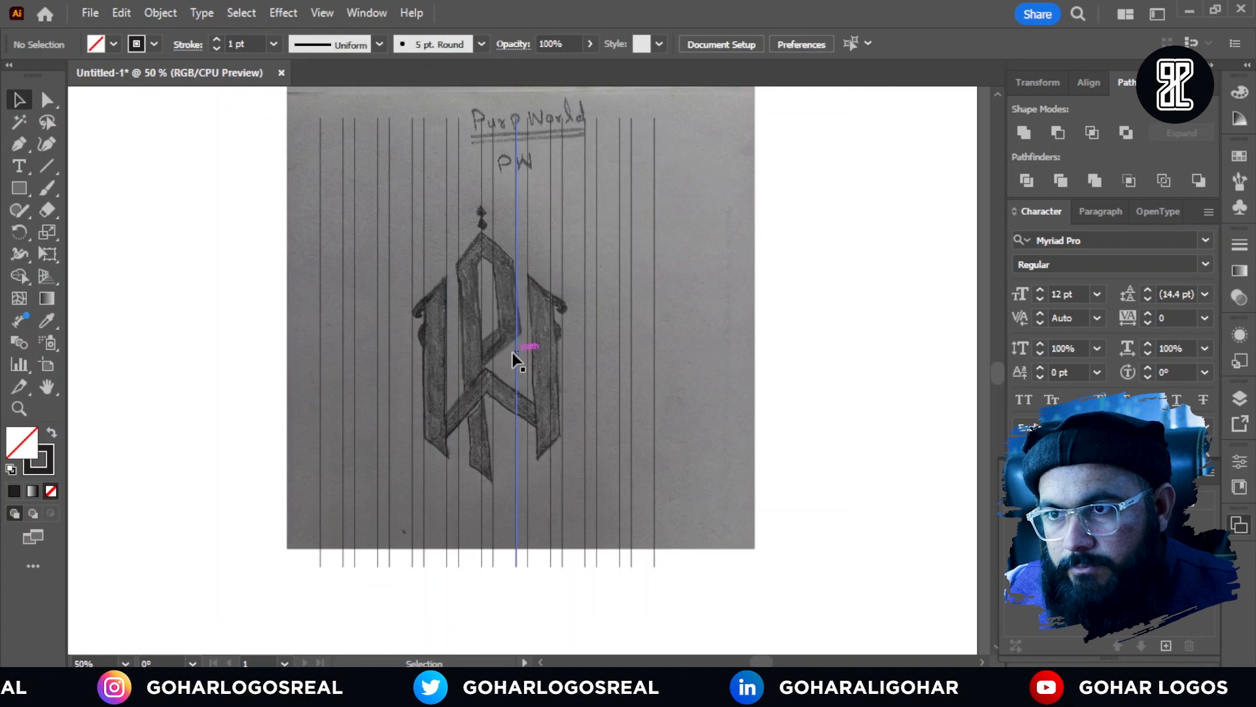
{"action": "scroll", "coordinate": [495, 279], "scroll_direction": "up", "scroll_amount": 1}
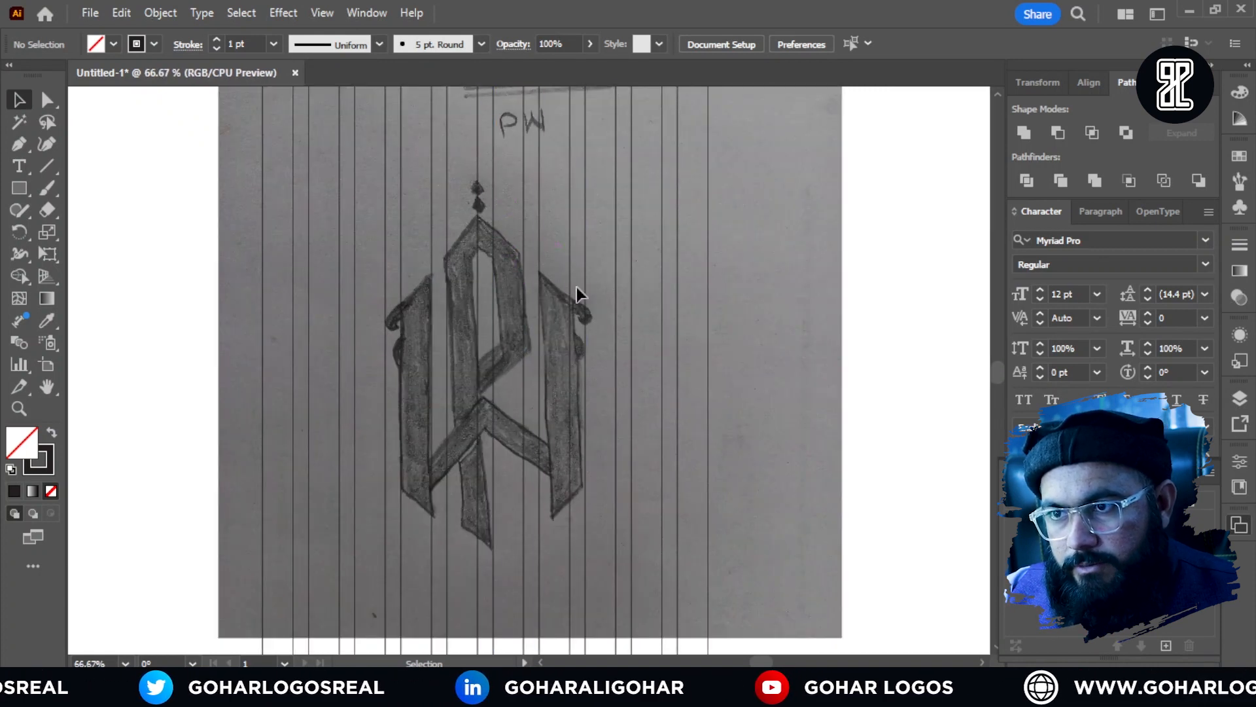
{"action": "scroll", "coordinate": [533, 301], "scroll_direction": "down", "scroll_amount": 1}
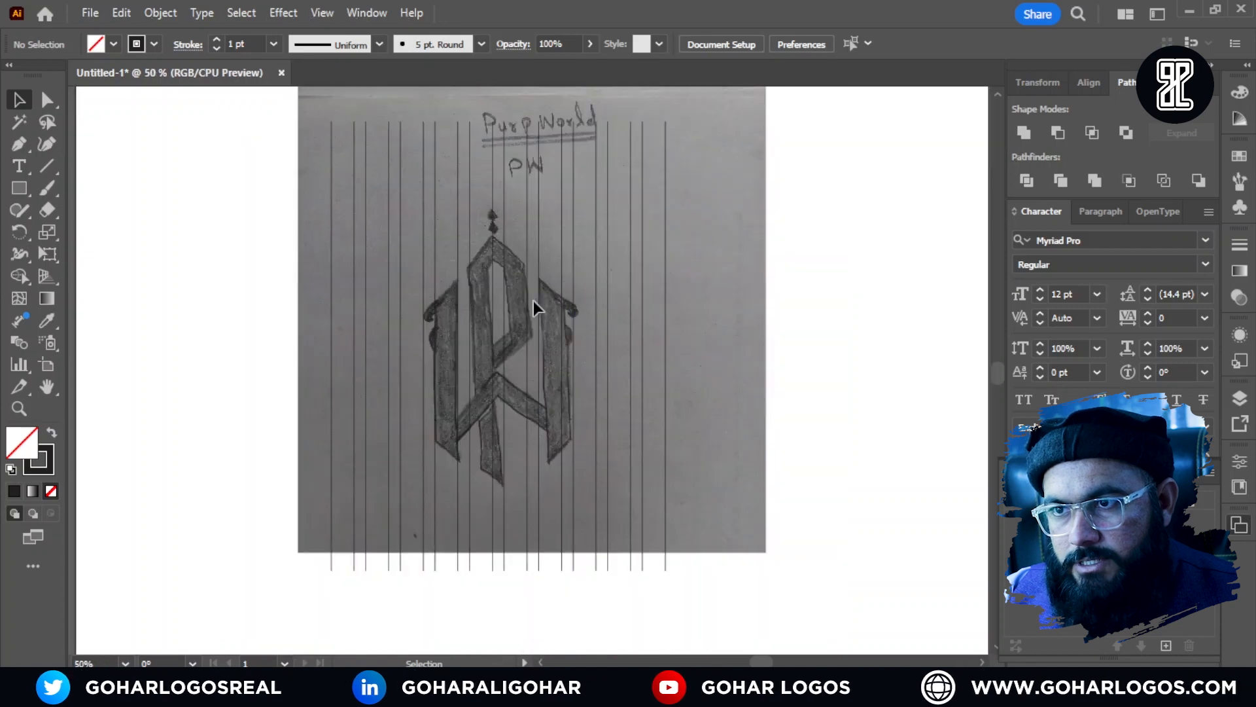
{"action": "left_click", "coordinate": [595, 242]}
{"action": "right_click", "coordinate": [596, 242]}
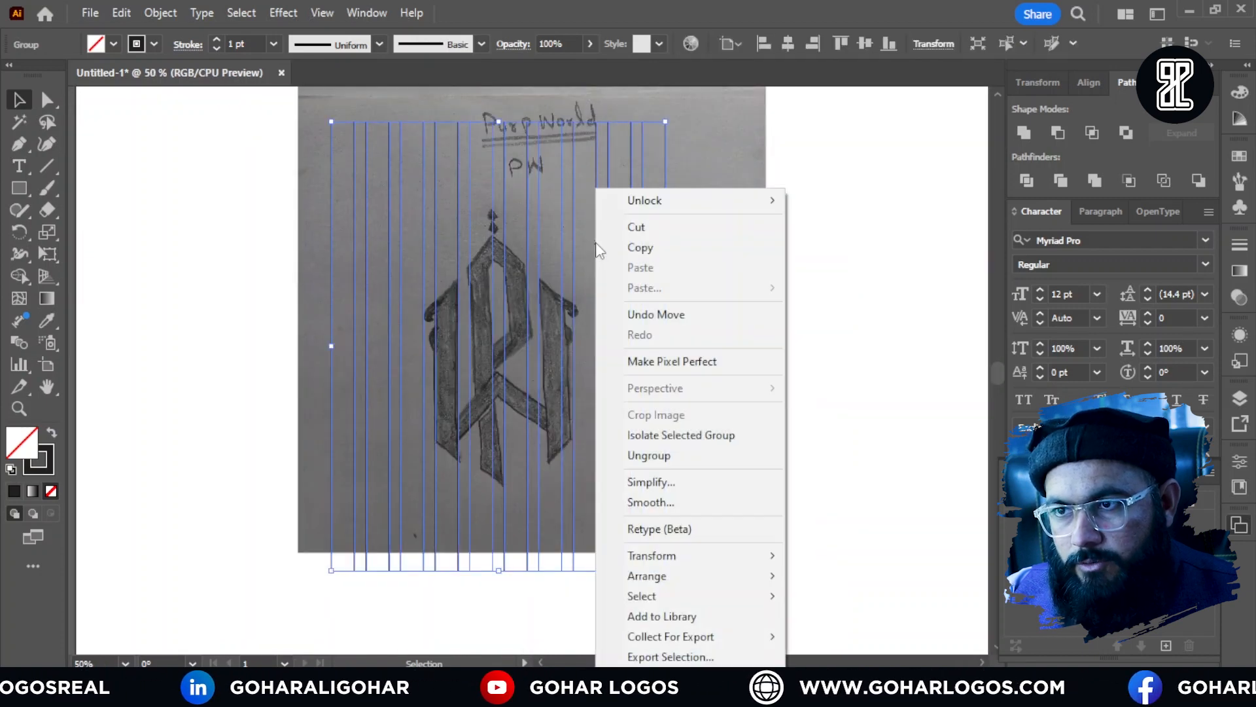
{"action": "mouse_move", "coordinate": [648, 556]}
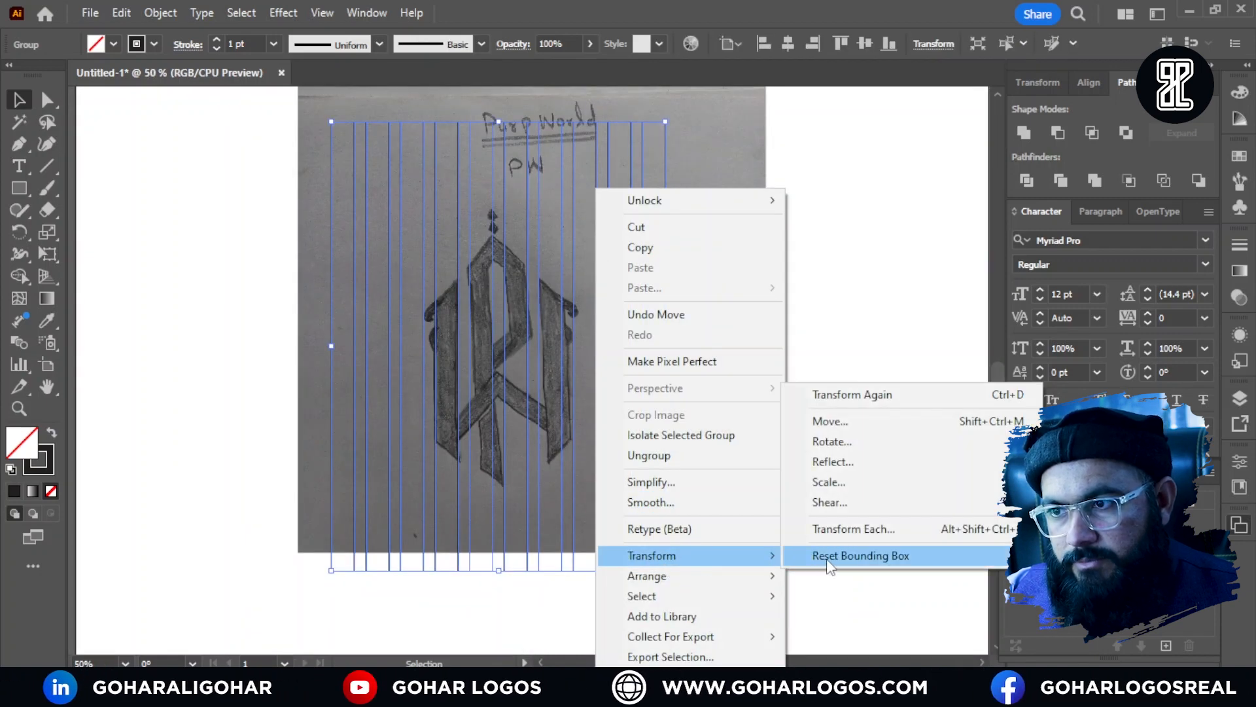
{"action": "left_click", "coordinate": [840, 445]}
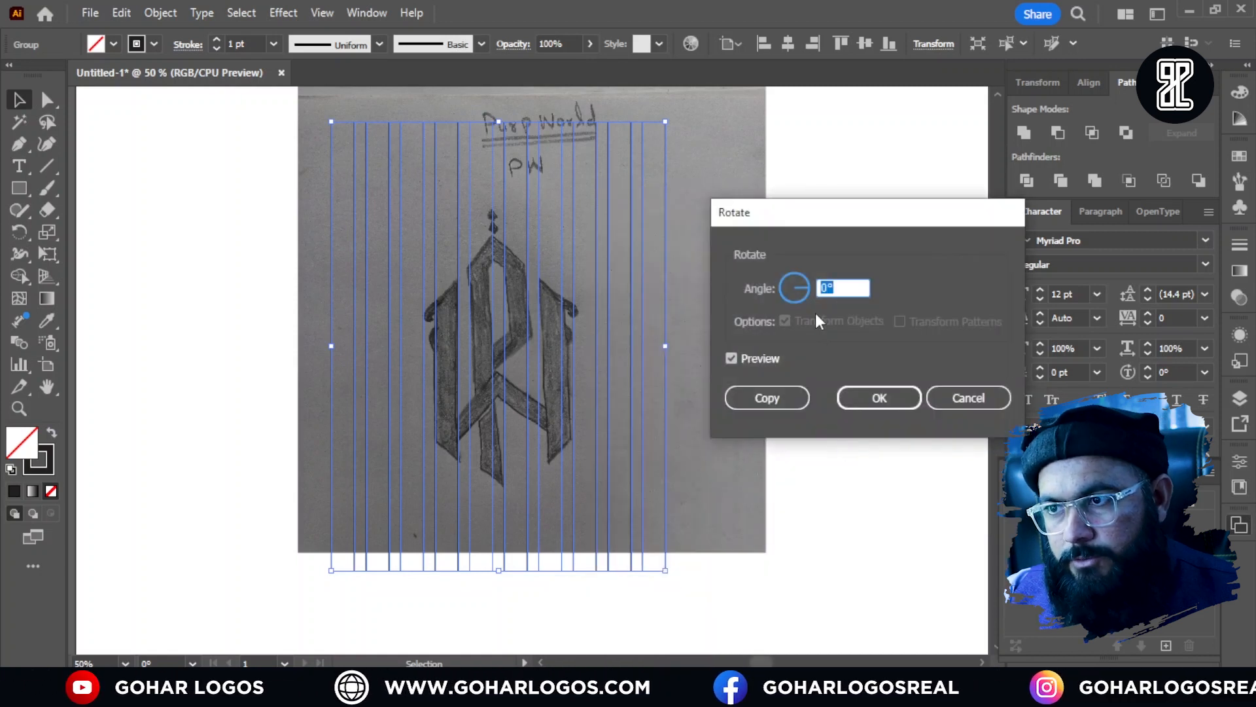
{"action": "type", "text": "45"}
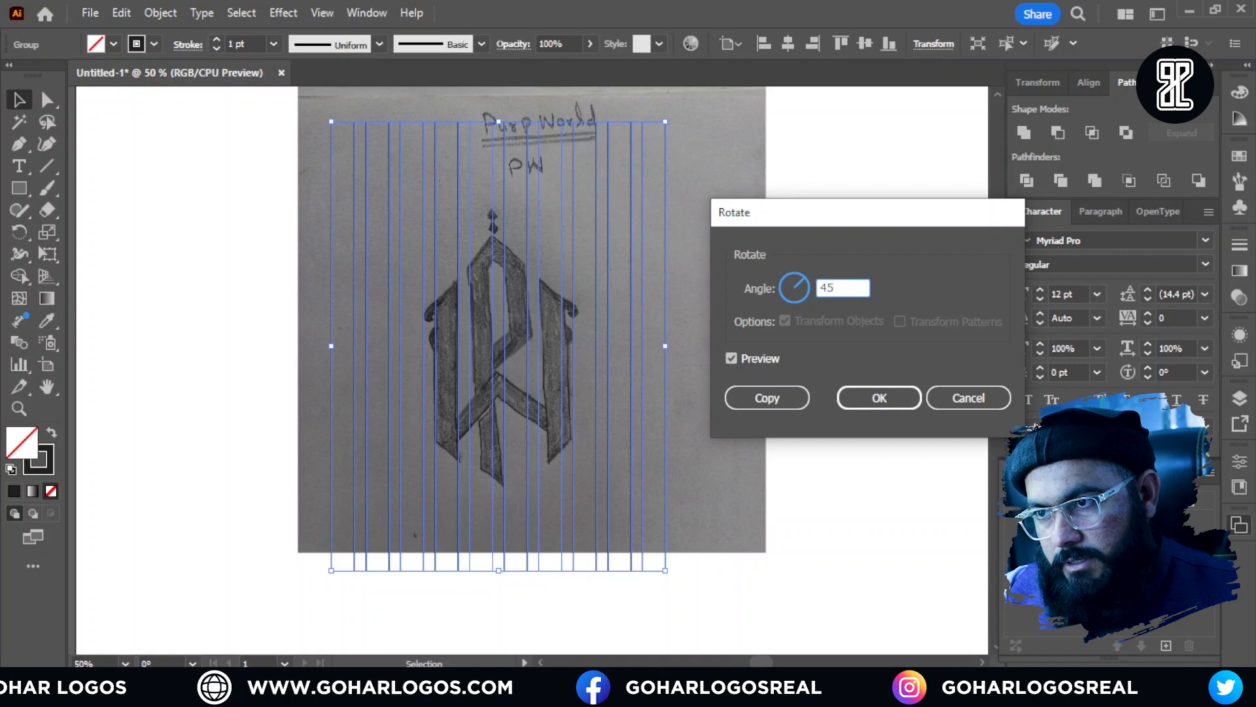
{"action": "left_click", "coordinate": [788, 399]}
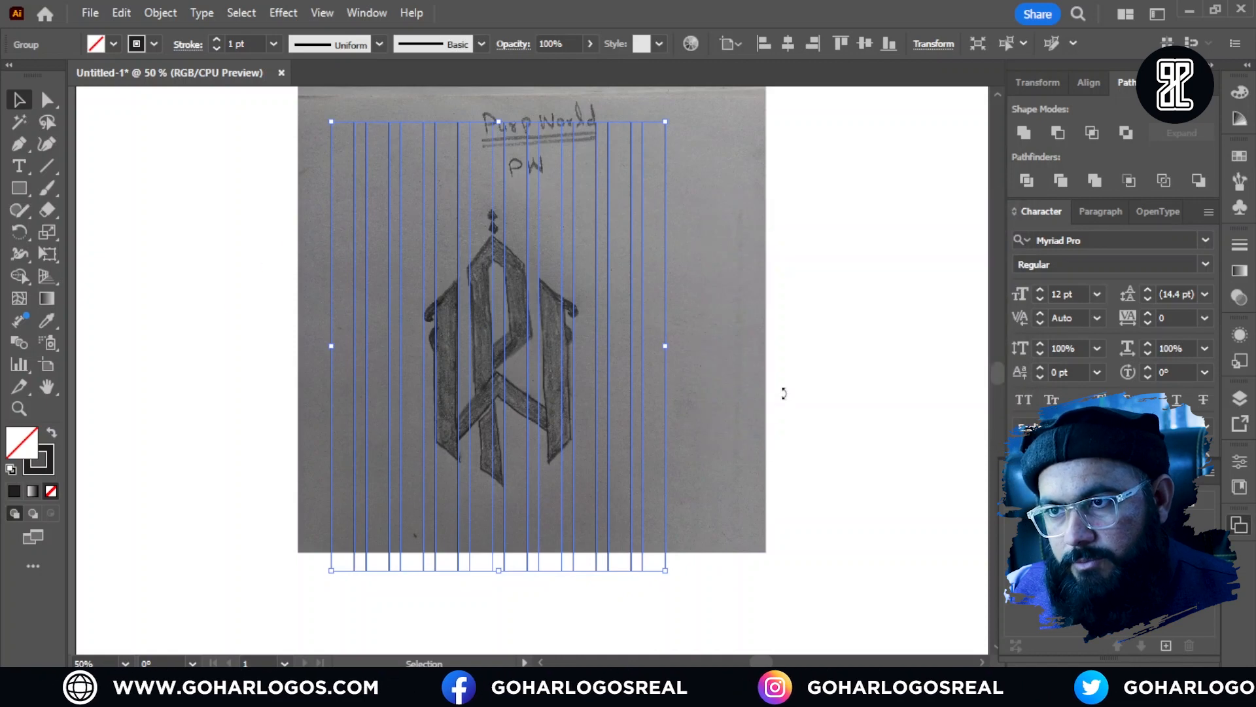
{"action": "left_click", "coordinate": [723, 325]}
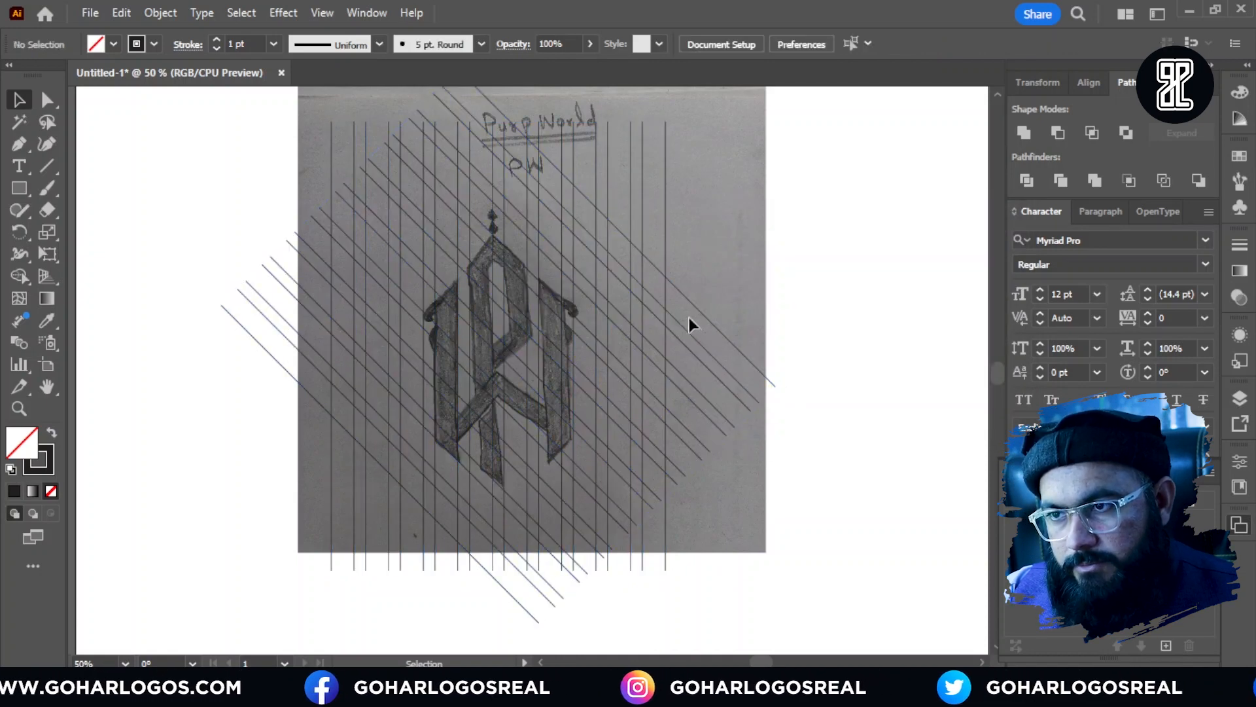
Step: Create a copy of the rotated diagonal grid reflected across the vertical axis
{"action": "left_click", "coordinate": [700, 313]}
{"action": "right_click", "coordinate": [701, 314]}
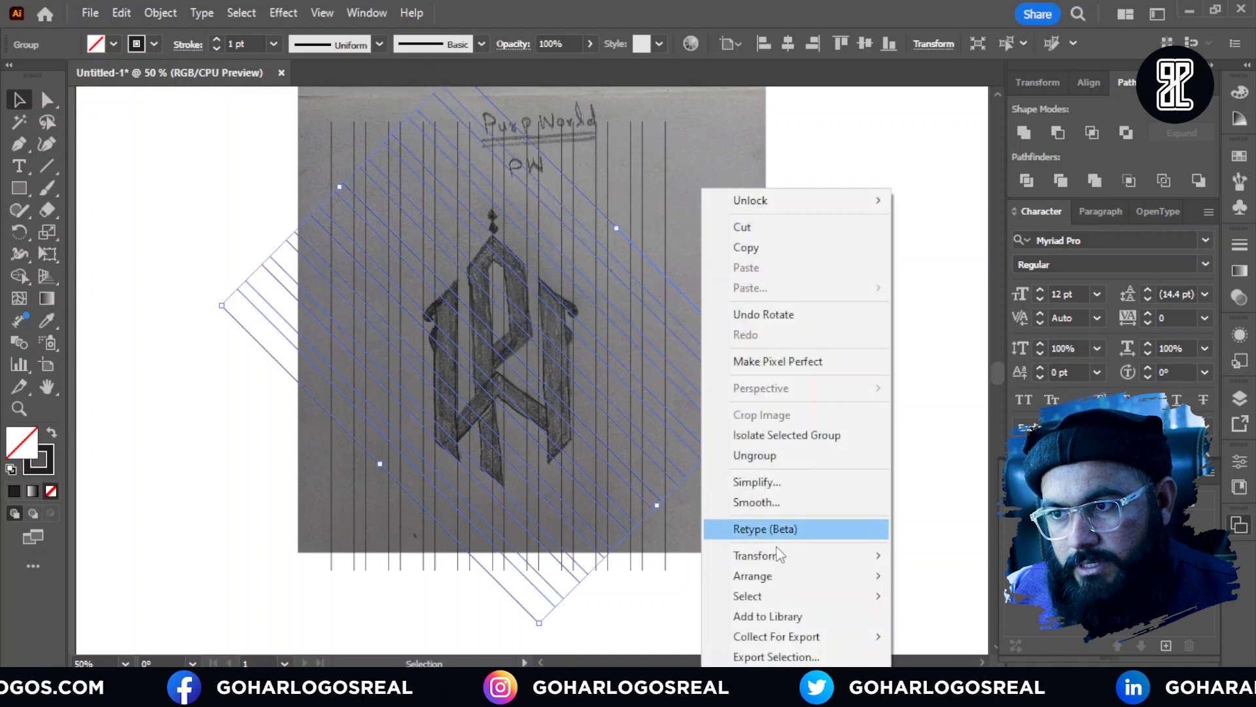
{"action": "mouse_move", "coordinate": [818, 556]}
{"action": "left_click", "coordinate": [923, 462]}
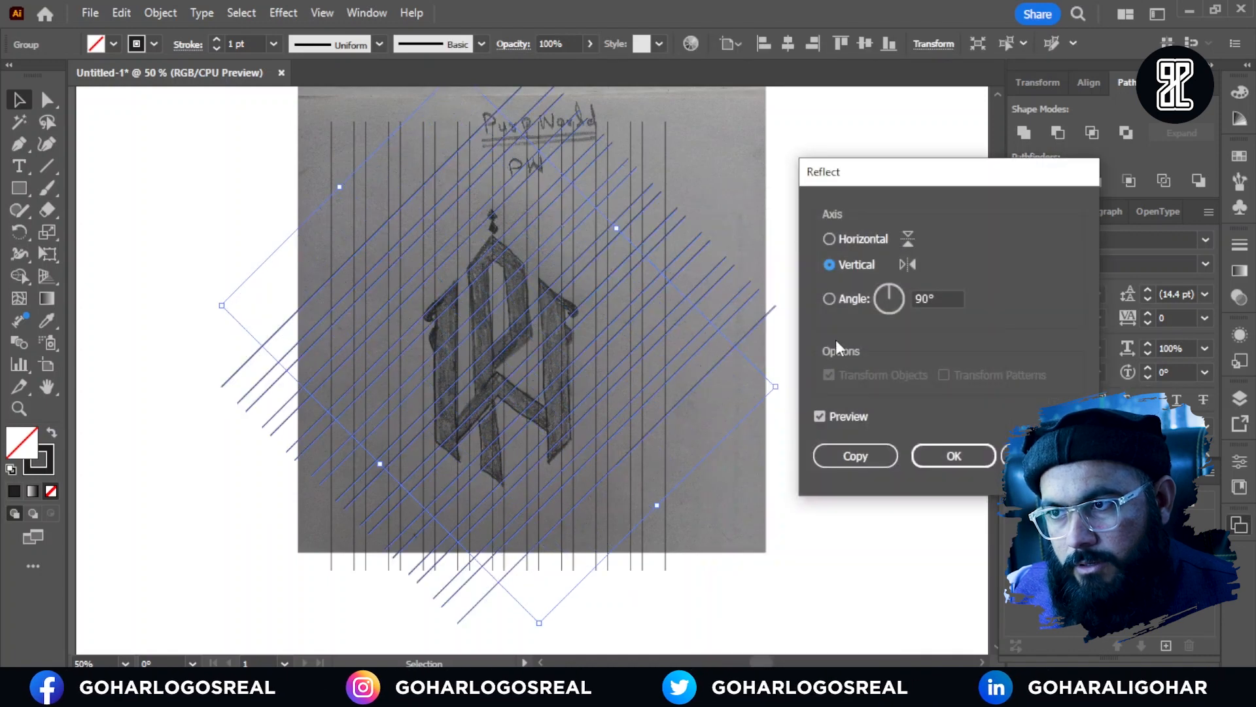
{"action": "left_click", "coordinate": [852, 458]}
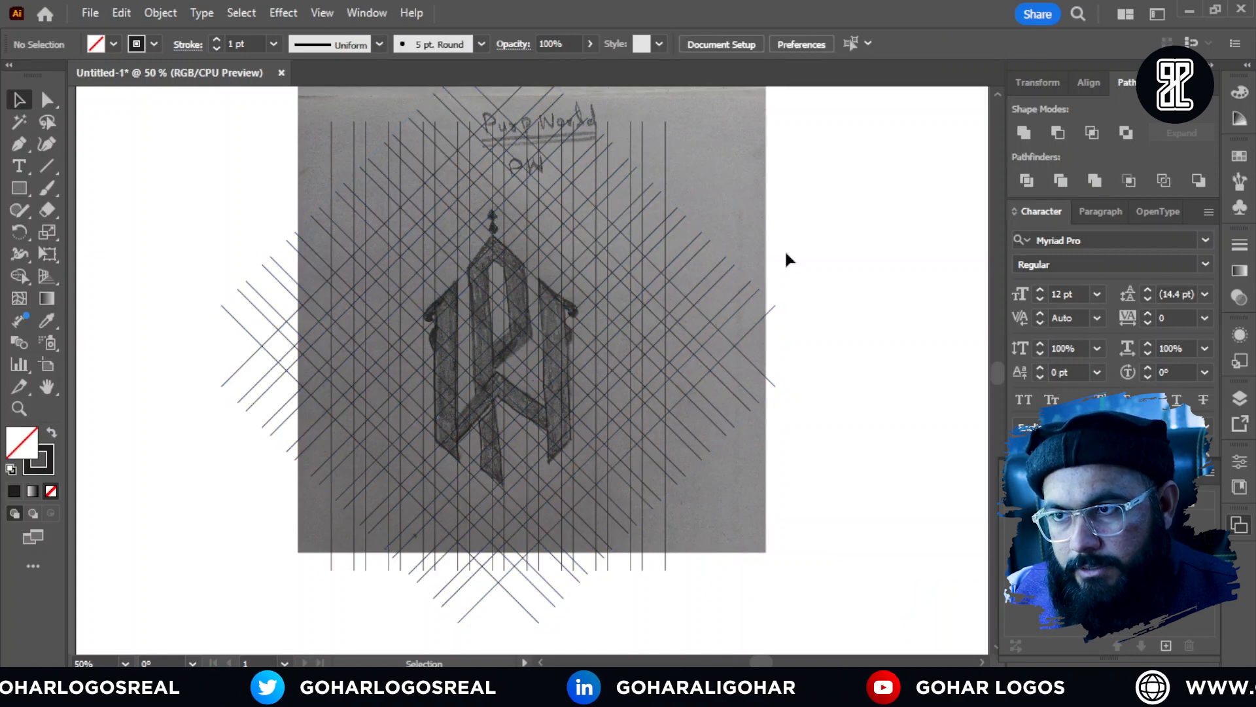
Step: Select all three line grids, swap to a black fill with no stroke, and merge the left stem's upper cells with the Shape Builder tool
{"action": "left_click_drag", "start_coordinate": [800, 181], "coordinate": [276, 553]}
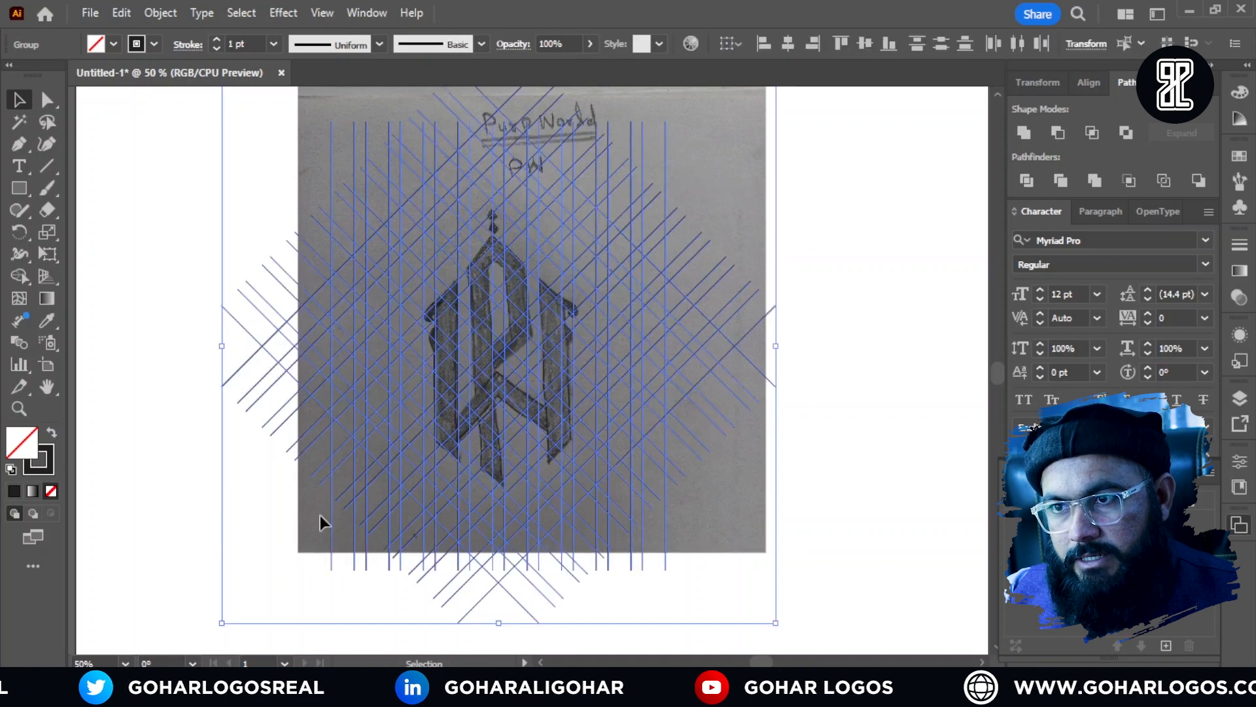
{"action": "left_click", "coordinate": [17, 277]}
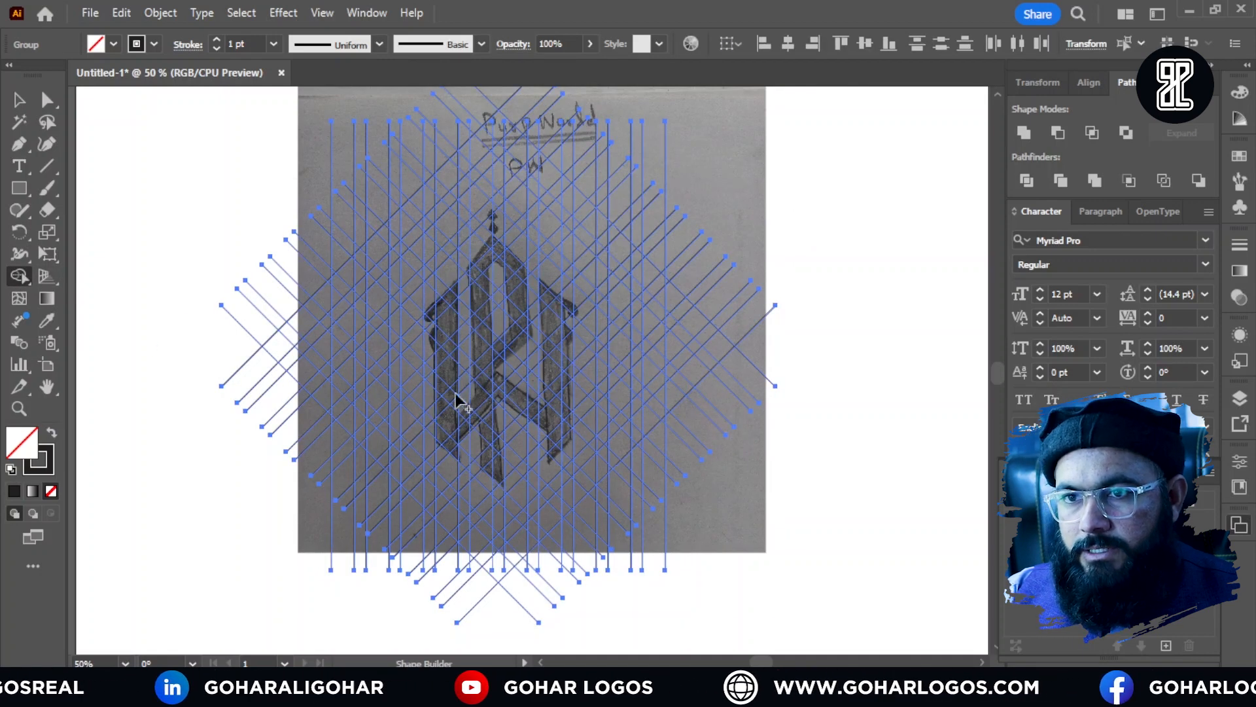
{"action": "left_click", "coordinate": [51, 435]}
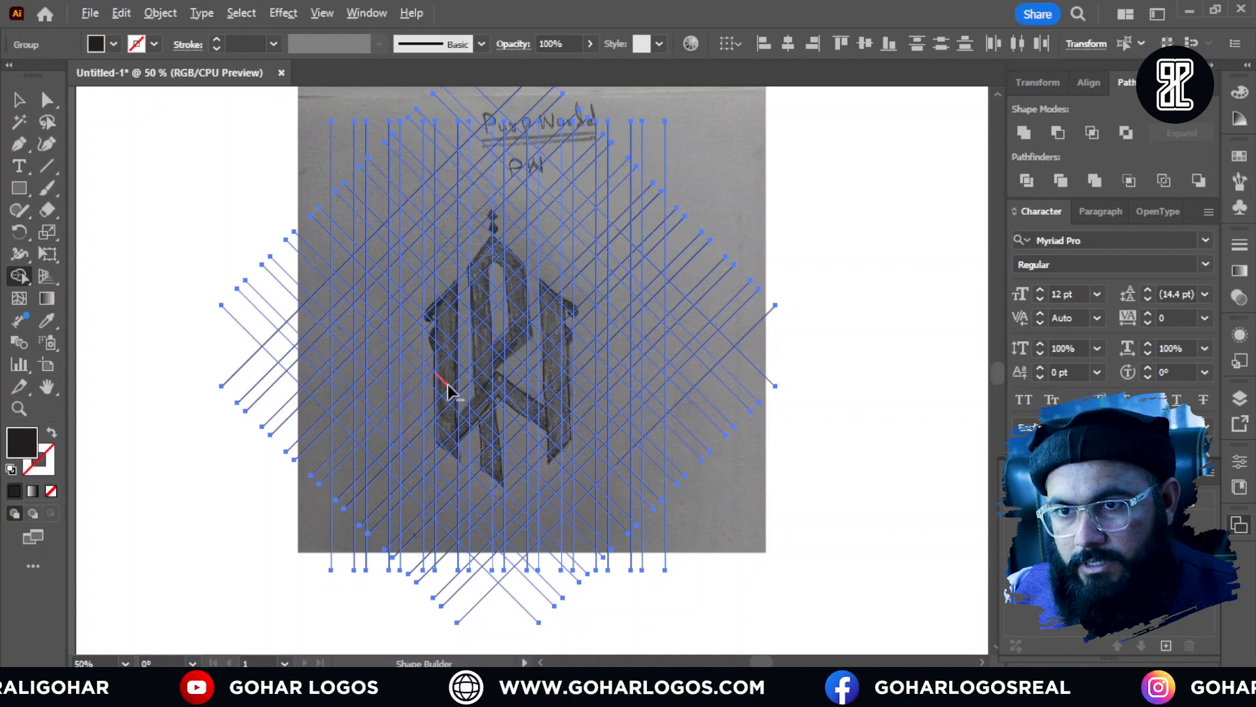
{"action": "scroll", "coordinate": [448, 383], "scroll_direction": "up", "scroll_amount": 2}
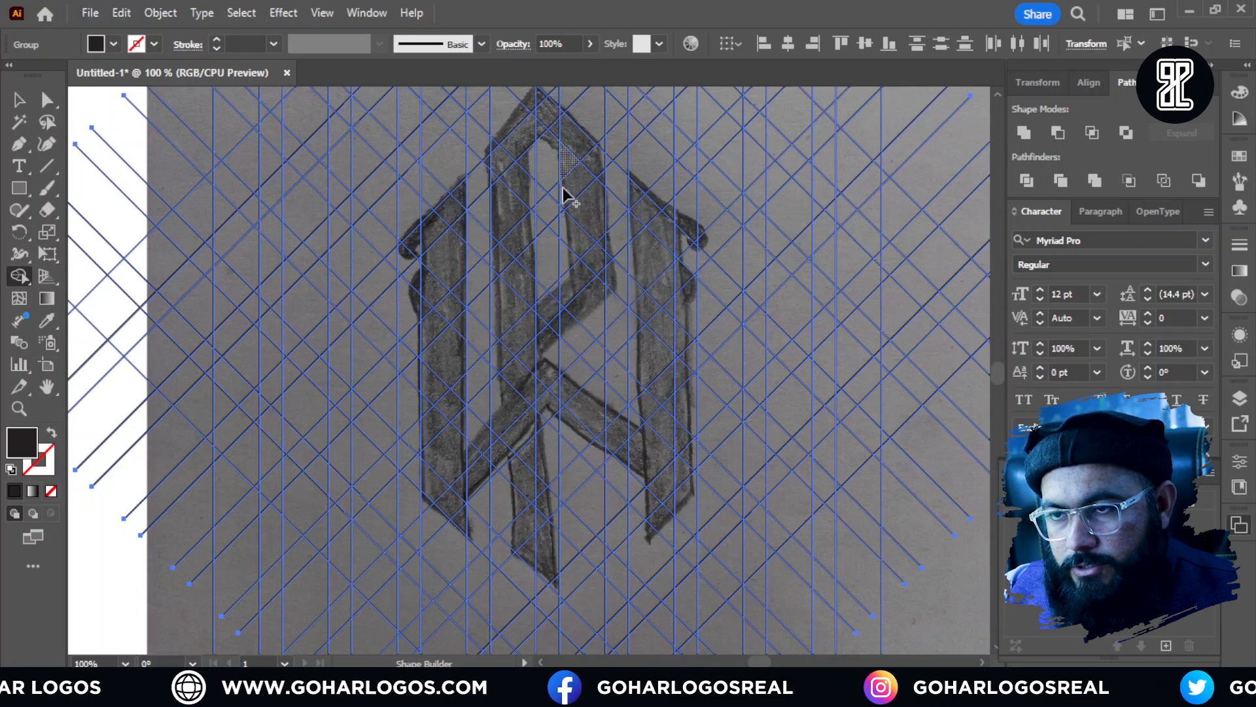
{"action": "scroll", "coordinate": [430, 245], "scroll_direction": "up", "scroll_amount": 1}
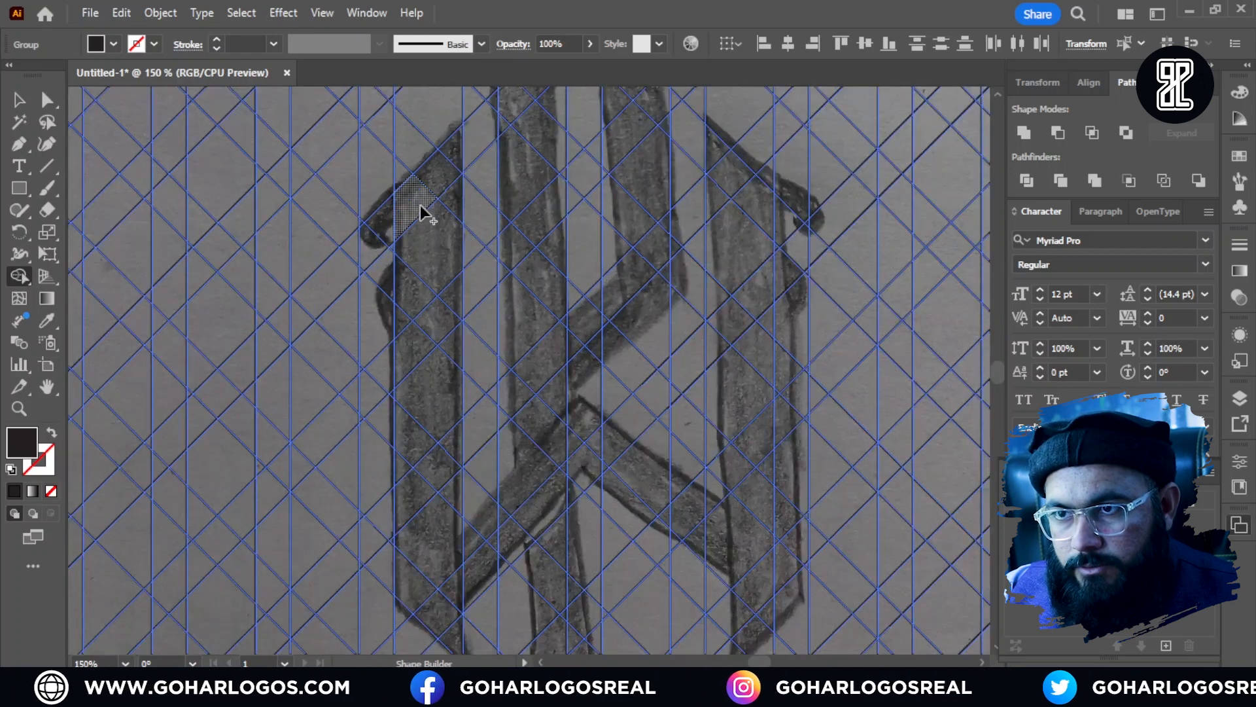
{"action": "left_click_drag", "start_coordinate": [445, 162], "coordinate": [416, 245]}
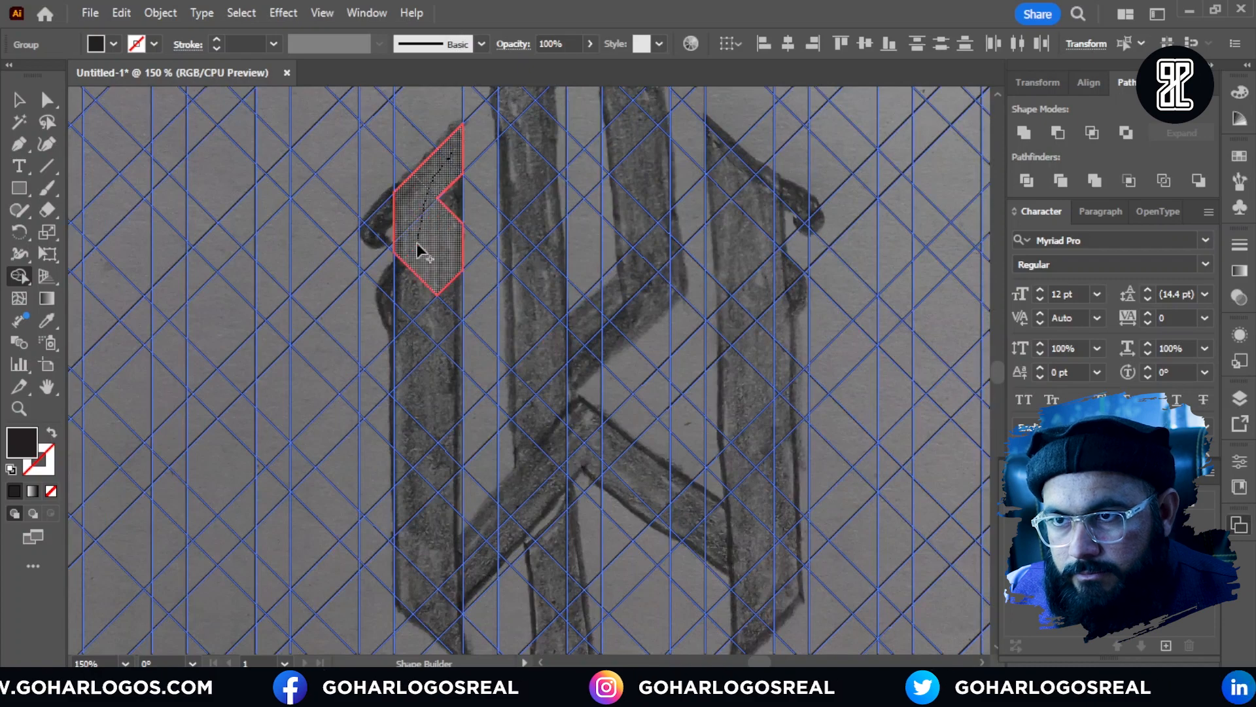
{"action": "left_click_drag", "start_coordinate": [414, 358], "coordinate": [422, 398]}
{"action": "scroll", "coordinate": [435, 251], "scroll_direction": "up", "scroll_amount": 2}
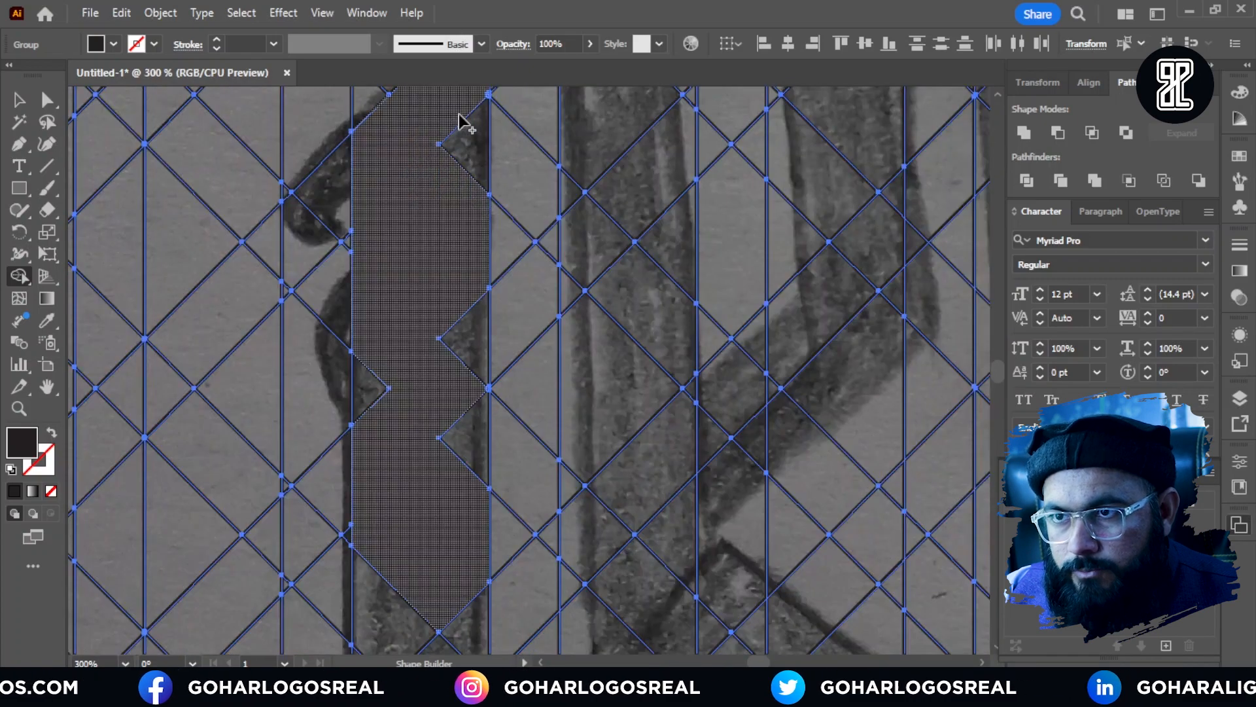
{"action": "mouse_move", "coordinate": [459, 124]}
{"action": "left_mouse_down"}
{"action": "mouse_move", "coordinate": [452, 308]}
{"action": "mouse_move", "coordinate": [415, 377]}
{"action": "mouse_move", "coordinate": [413, 429]}
{"action": "left_mouse_up"}
Step: Merge the remaining edge and lower cells of the left stem into one solid shape down to its pointed end
{"action": "scroll", "coordinate": [440, 257], "scroll_direction": "down", "scroll_amount": 2}
{"action": "mouse_move", "coordinate": [446, 517]}
{"action": "left_mouse_down"}
{"action": "mouse_move", "coordinate": [444, 298]}
{"action": "mouse_move", "coordinate": [393, 215]}
{"action": "left_mouse_up"}
{"action": "scroll", "coordinate": [444, 298], "scroll_direction": "down", "scroll_amount": 2}
{"action": "scroll", "coordinate": [455, 449], "scroll_direction": "up", "scroll_amount": 3}
{"action": "left_click_drag", "start_coordinate": [422, 327], "coordinate": [437, 453]}
{"action": "left_click_drag", "start_coordinate": [422, 422], "coordinate": [393, 390]}
{"action": "mouse_move", "coordinate": [399, 354]}
{"action": "left_mouse_down"}
{"action": "mouse_move", "coordinate": [398, 513]}
{"action": "mouse_move", "coordinate": [421, 491]}
{"action": "left_mouse_up"}
Step: Merge the grid cells covering the upper and middle part of the right stem with the Shape Builder tool
{"action": "scroll", "coordinate": [539, 365], "scroll_direction": "down", "scroll_amount": 3}
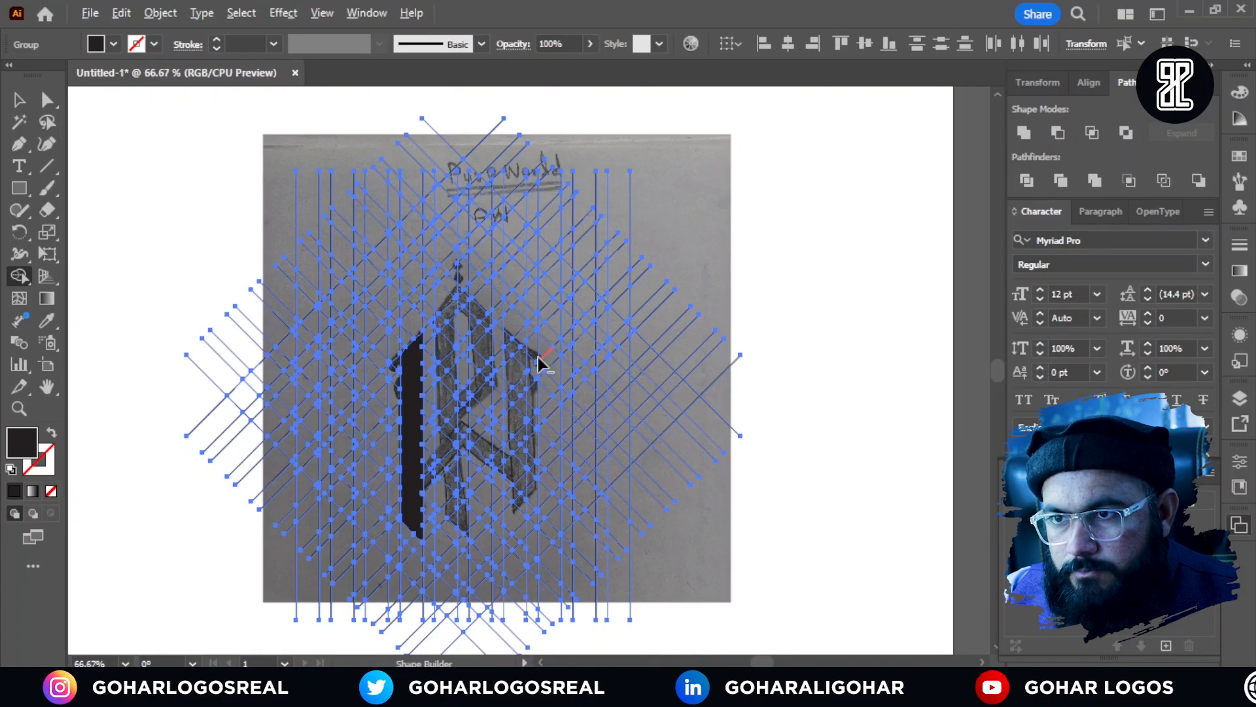
{"action": "scroll", "coordinate": [522, 314], "scroll_direction": "up", "scroll_amount": 3}
{"action": "left_click_drag", "start_coordinate": [519, 308], "coordinate": [564, 421]}
{"action": "scroll", "coordinate": [560, 393], "scroll_direction": "down", "scroll_amount": 2}
{"action": "scroll", "coordinate": [559, 367], "scroll_direction": "up", "scroll_amount": 2}
{"action": "left_click_drag", "start_coordinate": [555, 226], "coordinate": [561, 384]}
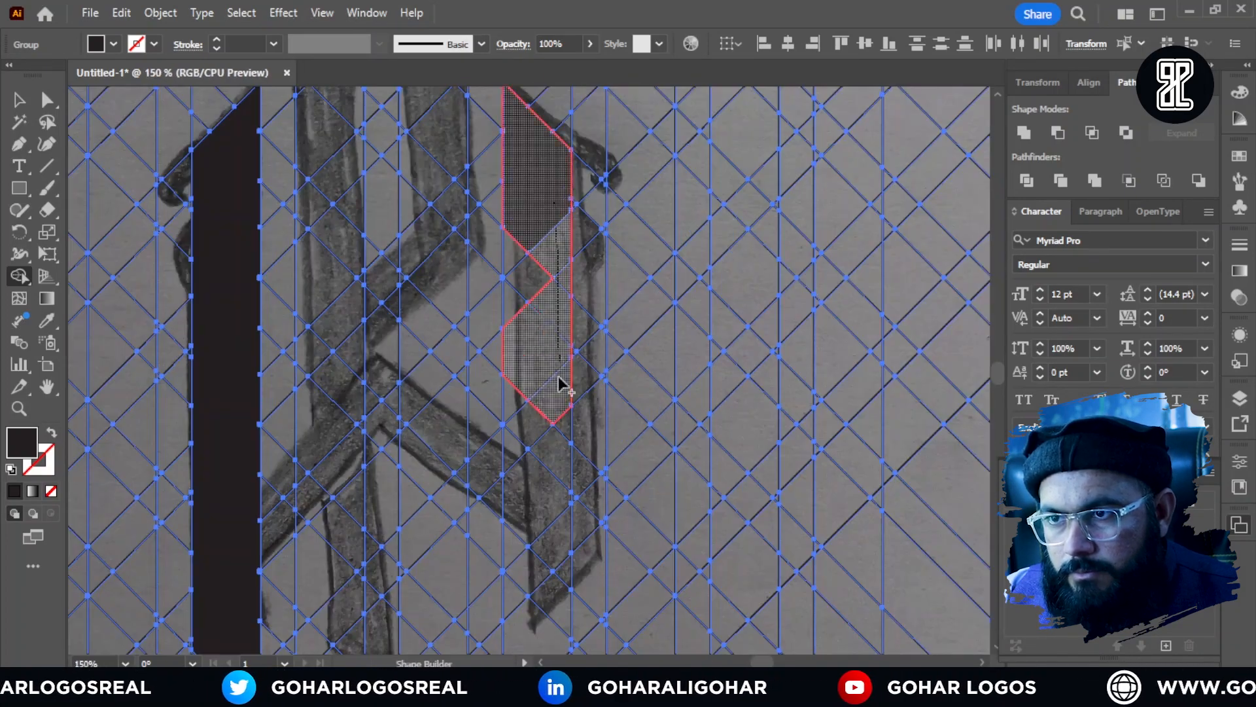
{"action": "mouse_move", "coordinate": [514, 254]}
{"action": "left_mouse_down"}
{"action": "mouse_move", "coordinate": [556, 563]}
{"action": "mouse_move", "coordinate": [534, 481]}
{"action": "left_mouse_up"}
Step: Merge the lower cells into the right stem so it ends in a point mirroring the left stem
{"action": "scroll", "coordinate": [533, 570], "scroll_direction": "up", "scroll_amount": 1}
{"action": "scroll", "coordinate": [528, 572], "scroll_direction": "down", "scroll_amount": 1}
{"action": "scroll", "coordinate": [537, 458], "scroll_direction": "down", "scroll_amount": 1}
{"action": "left_click_drag", "start_coordinate": [499, 565], "coordinate": [567, 393]}
{"action": "scroll", "coordinate": [563, 394], "scroll_direction": "up", "scroll_amount": 2}
{"action": "scroll", "coordinate": [596, 455], "scroll_direction": "down", "scroll_amount": 4}
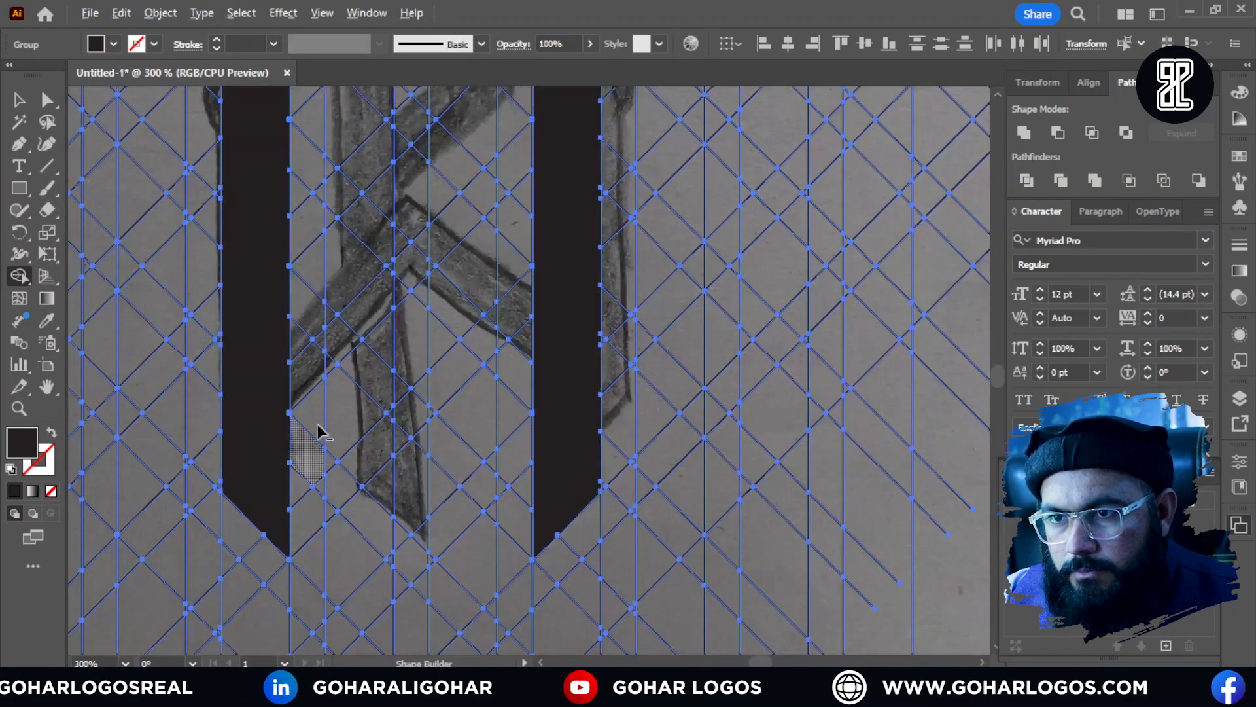
Step: Merge the grid cells between the two stems into an upward-pointing chevron that joins them into one W shape
{"action": "scroll", "coordinate": [317, 427], "scroll_direction": "up", "scroll_amount": 2}
{"action": "left_click_drag", "start_coordinate": [261, 300], "coordinate": [383, 160]}
{"action": "scroll", "coordinate": [377, 294], "scroll_direction": "down", "scroll_amount": 3}
{"action": "scroll", "coordinate": [398, 331], "scroll_direction": "up", "scroll_amount": 4}
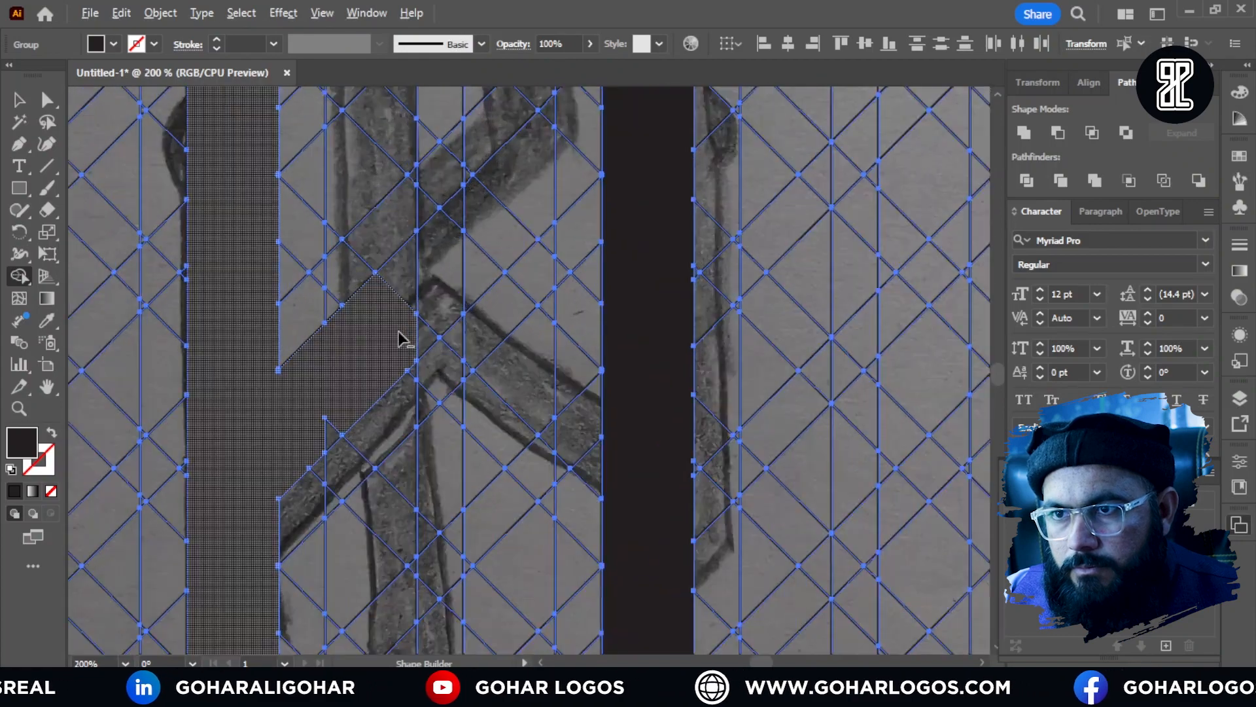
{"action": "mouse_move", "coordinate": [455, 210]}
{"action": "left_mouse_down"}
{"action": "mouse_move", "coordinate": [381, 343]}
{"action": "mouse_move", "coordinate": [494, 294]}
{"action": "mouse_move", "coordinate": [539, 387]}
{"action": "mouse_move", "coordinate": [640, 491]}
{"action": "left_mouse_up"}
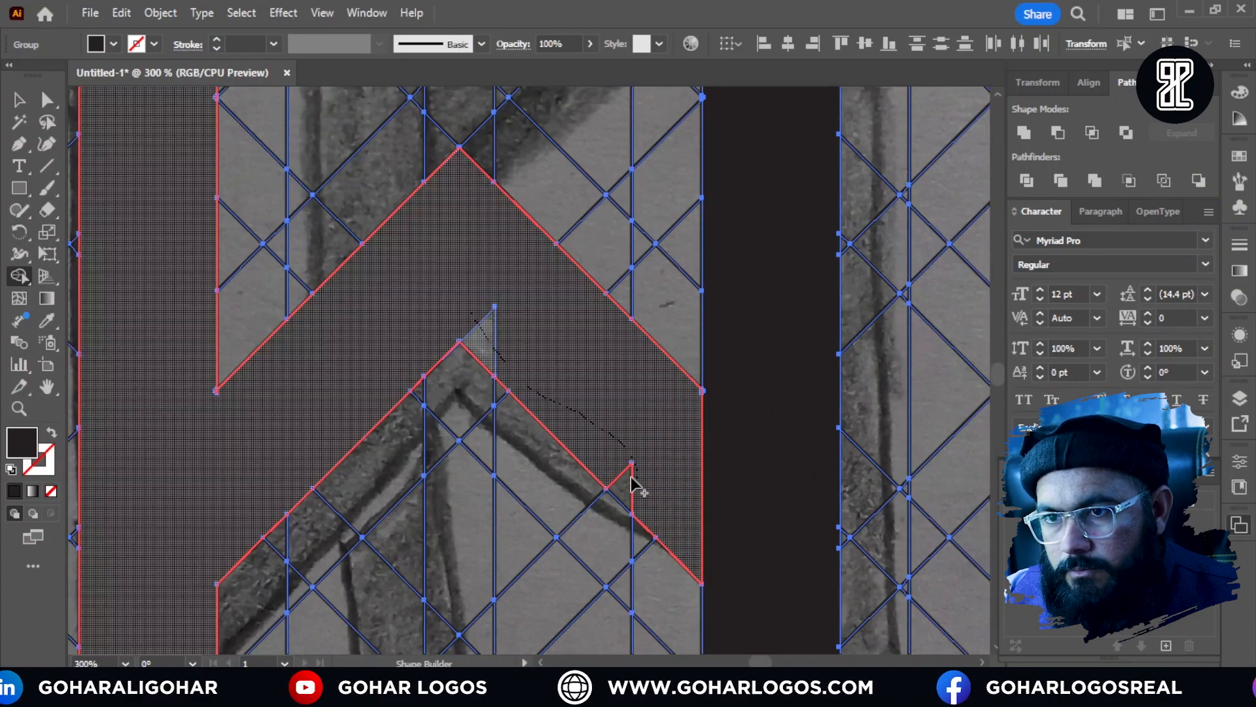
{"action": "scroll", "coordinate": [609, 337], "scroll_direction": "down", "scroll_amount": 2}
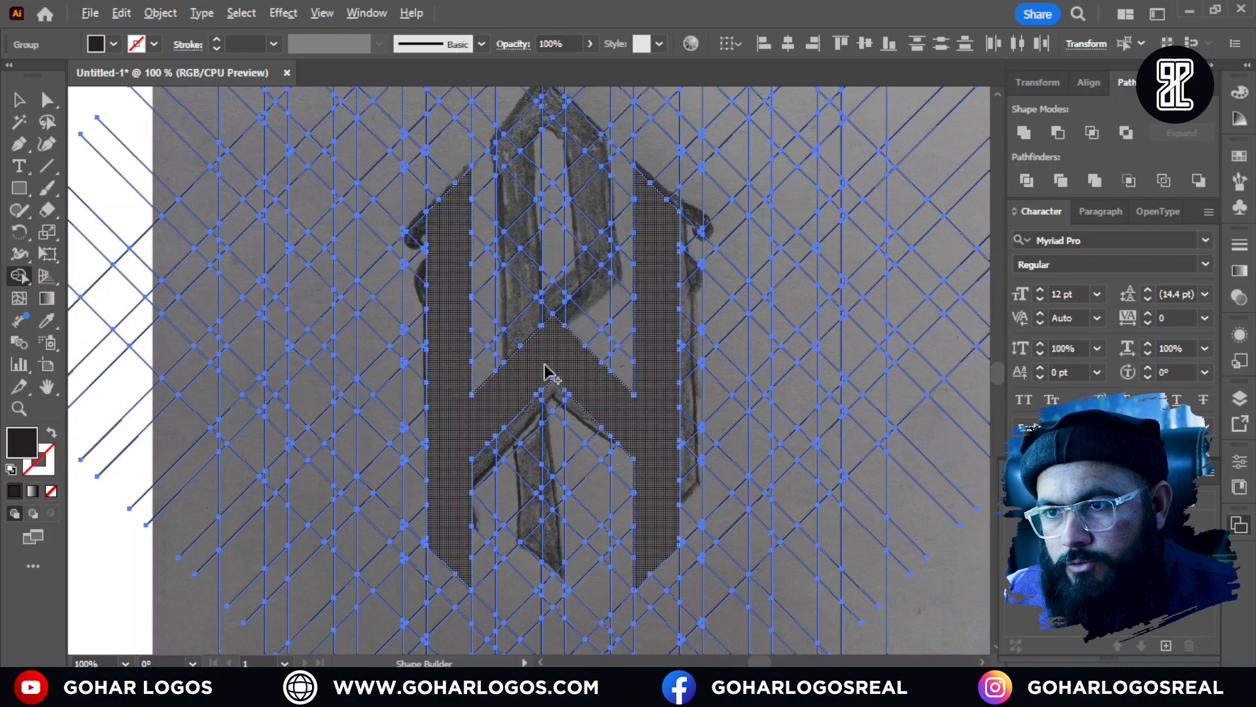
Step: Extend both outer stems of the W upward by merging the next cells above their slanted tops
{"action": "scroll", "coordinate": [504, 515], "scroll_direction": "up", "scroll_amount": 2}
{"action": "scroll", "coordinate": [507, 524], "scroll_direction": "down", "scroll_amount": 1}
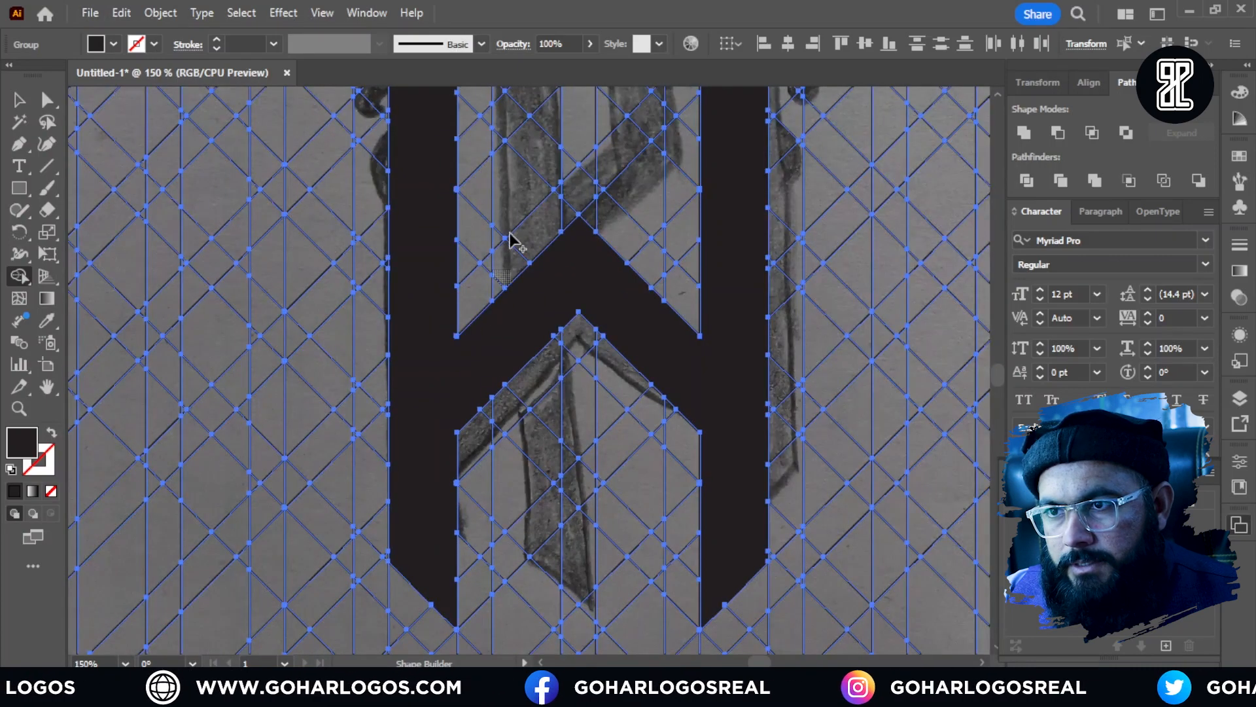
{"action": "scroll", "coordinate": [514, 451], "scroll_direction": "down", "scroll_amount": 1}
{"action": "scroll", "coordinate": [513, 196], "scroll_direction": "up", "scroll_amount": 1}
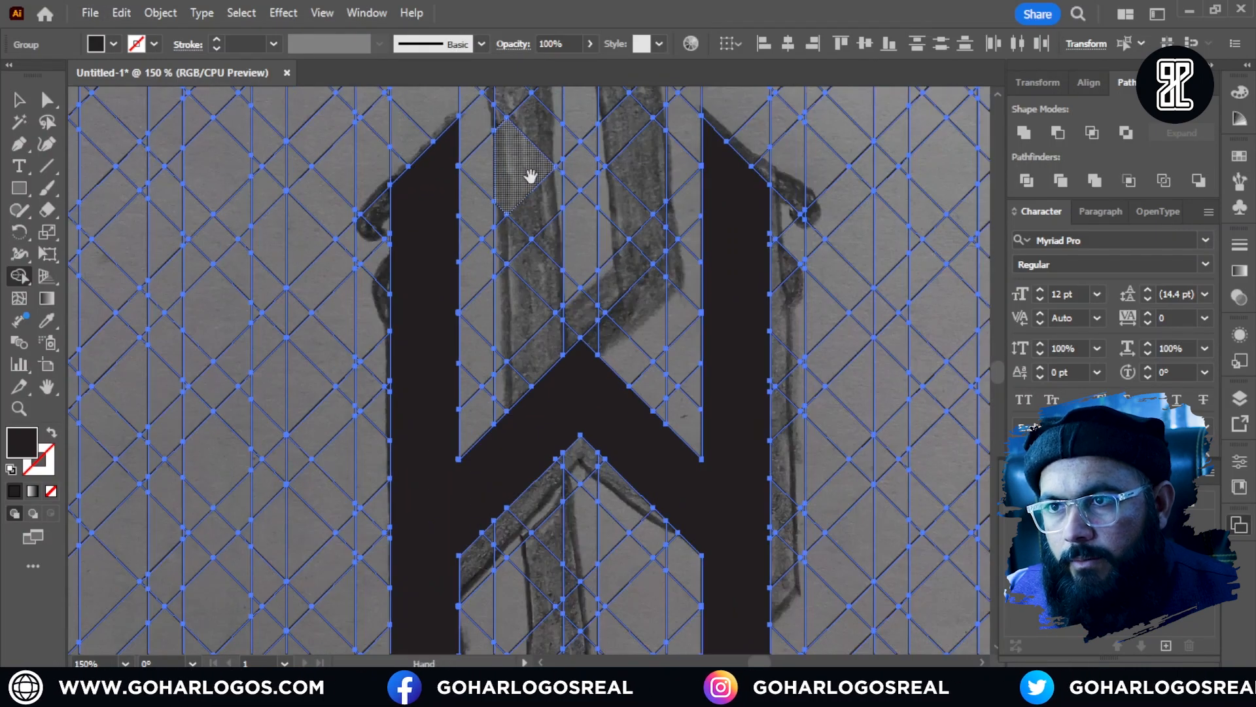
{"action": "left_click_drag", "start_coordinate": [530, 176], "coordinate": [528, 335]}
{"action": "scroll", "coordinate": [529, 340], "scroll_direction": "up", "scroll_amount": 1}
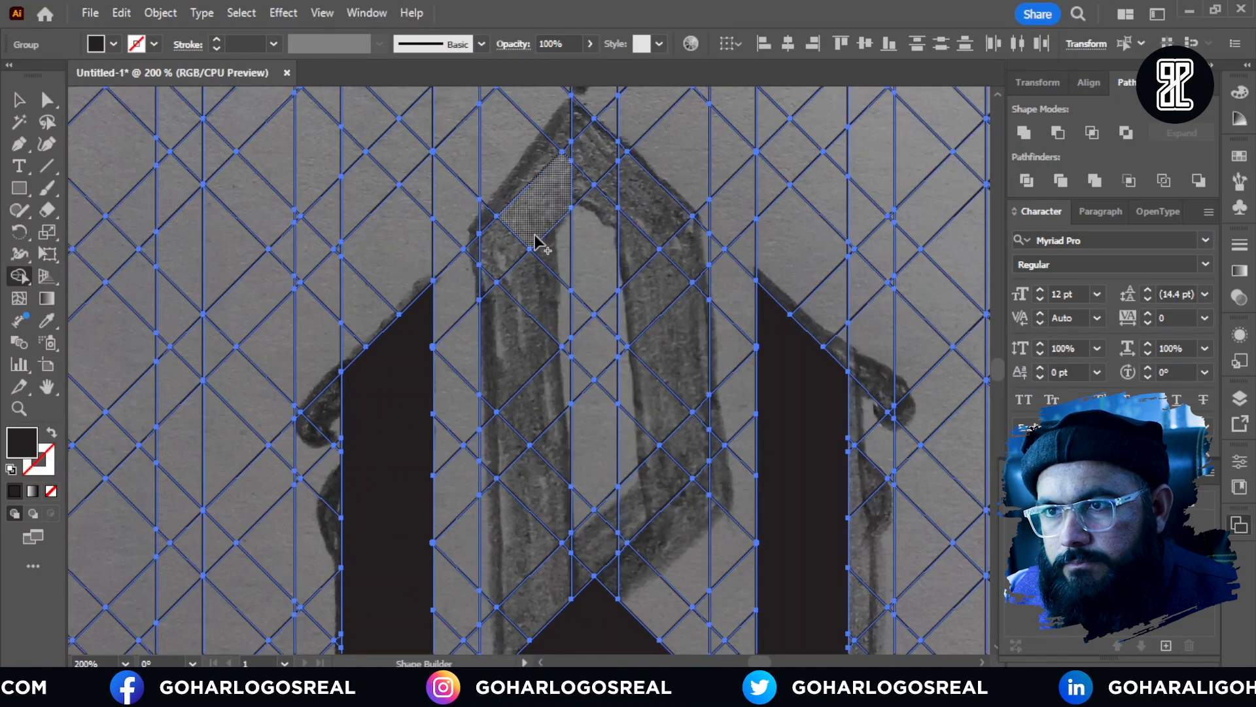
{"action": "left_click_drag", "start_coordinate": [425, 324], "coordinate": [402, 298]}
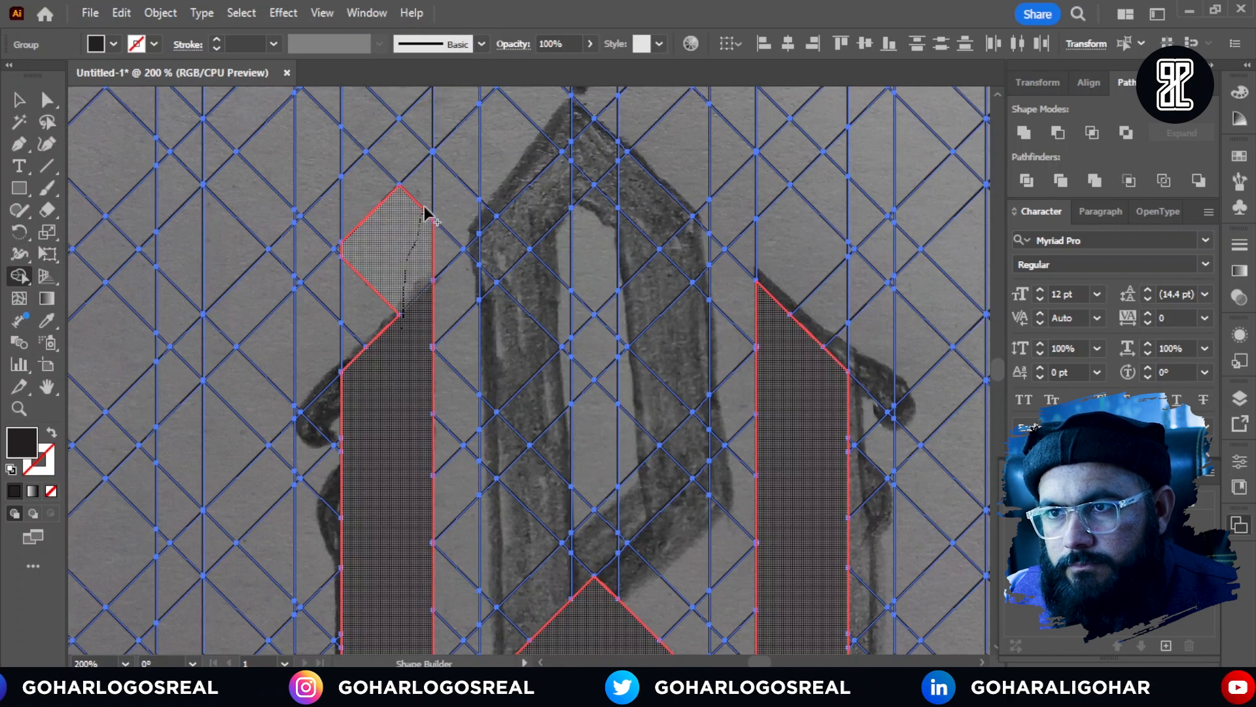
{"action": "left_click_drag", "start_coordinate": [425, 213], "coordinate": [423, 211]}
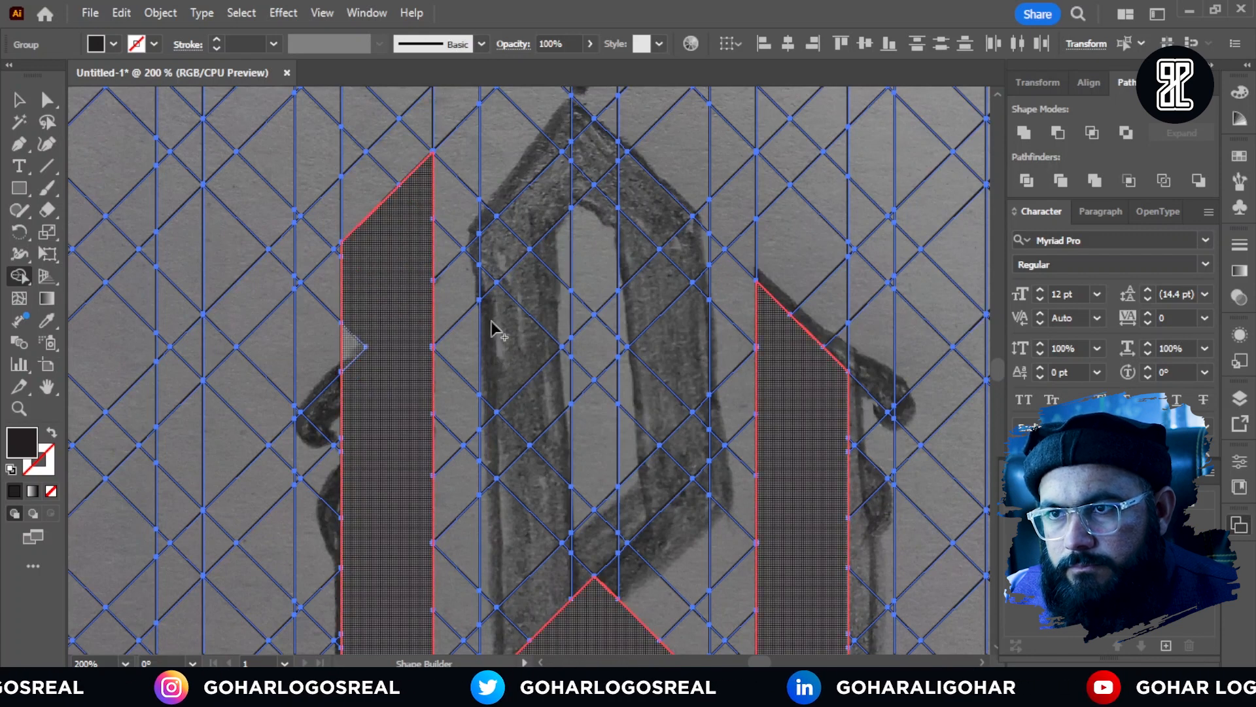
{"action": "mouse_move", "coordinate": [825, 372]}
{"action": "left_mouse_down"}
{"action": "mouse_move", "coordinate": [830, 311]}
{"action": "mouse_move", "coordinate": [803, 233]}
{"action": "left_mouse_up"}
{"action": "left_click_drag", "start_coordinate": [775, 185], "coordinate": [771, 268]}
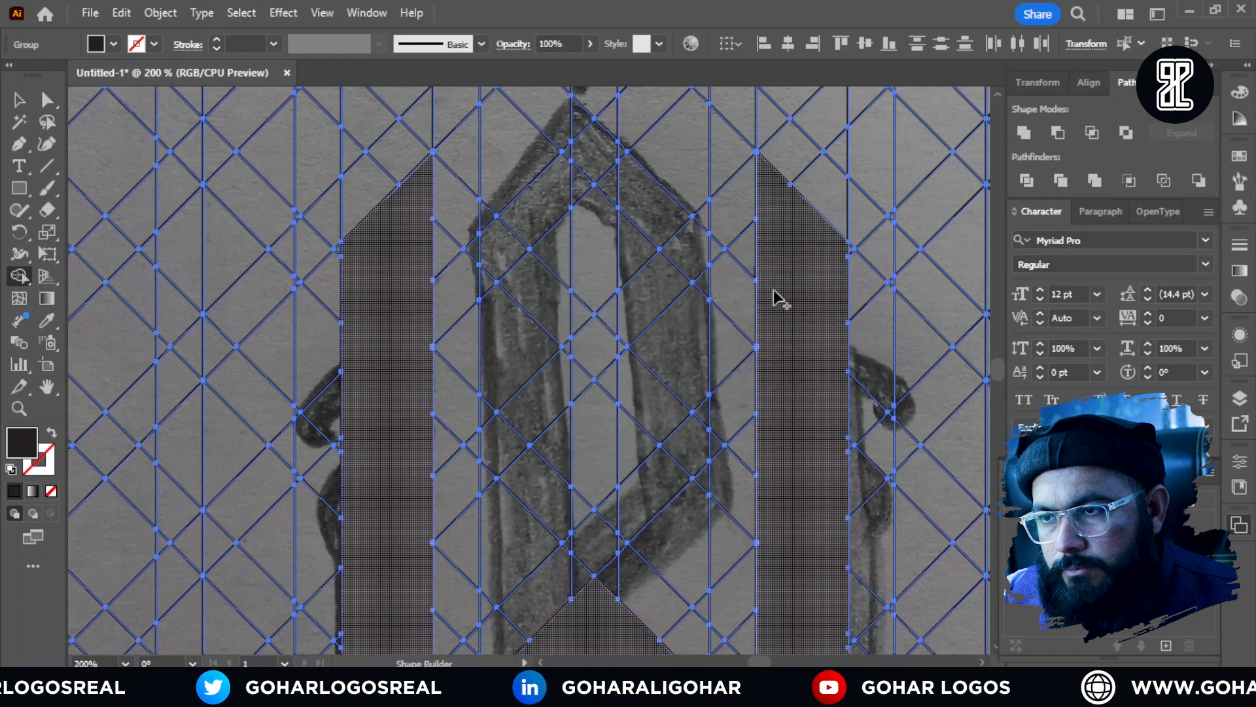
{"action": "scroll", "coordinate": [640, 294], "scroll_direction": "down", "scroll_amount": 2}
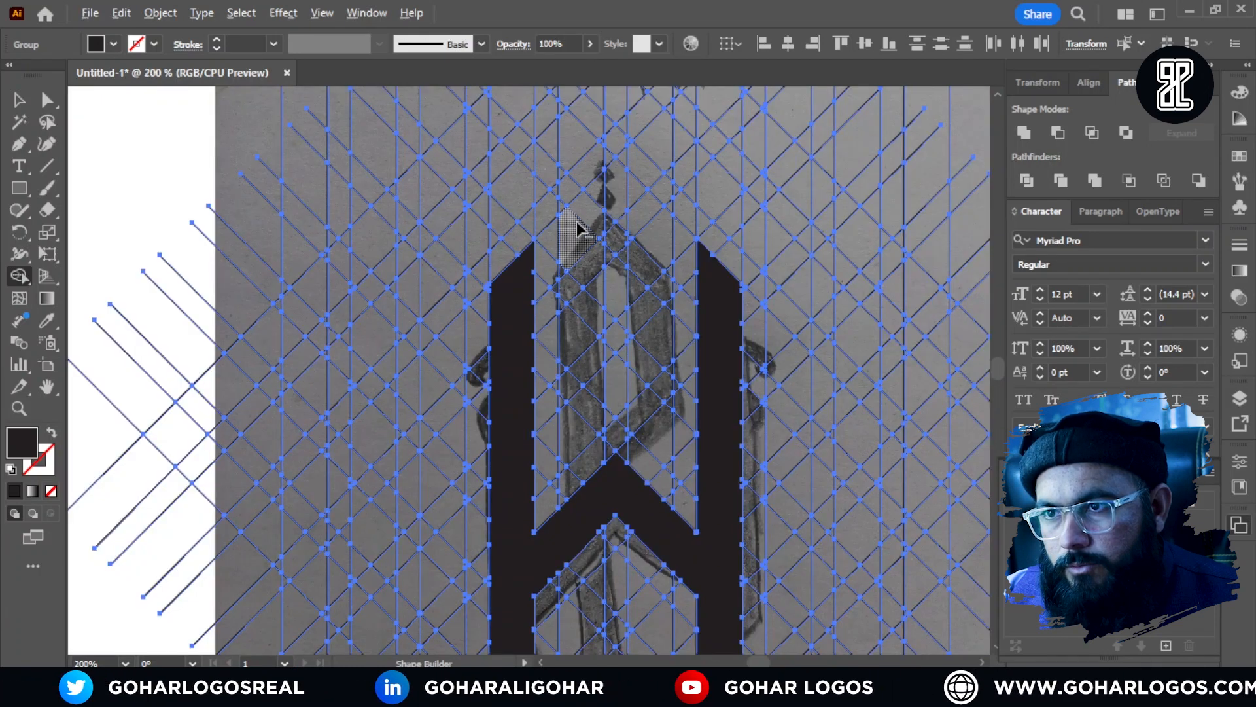
Step: Merge the cells at the top centre into the P's pointed peak with both shoulders, including the small leftover cells
{"action": "scroll", "coordinate": [577, 221], "scroll_direction": "up", "scroll_amount": 2}
{"action": "mouse_move", "coordinate": [646, 136]}
{"action": "left_mouse_down"}
{"action": "mouse_move", "coordinate": [577, 220]}
{"action": "mouse_move", "coordinate": [582, 300]}
{"action": "left_mouse_up"}
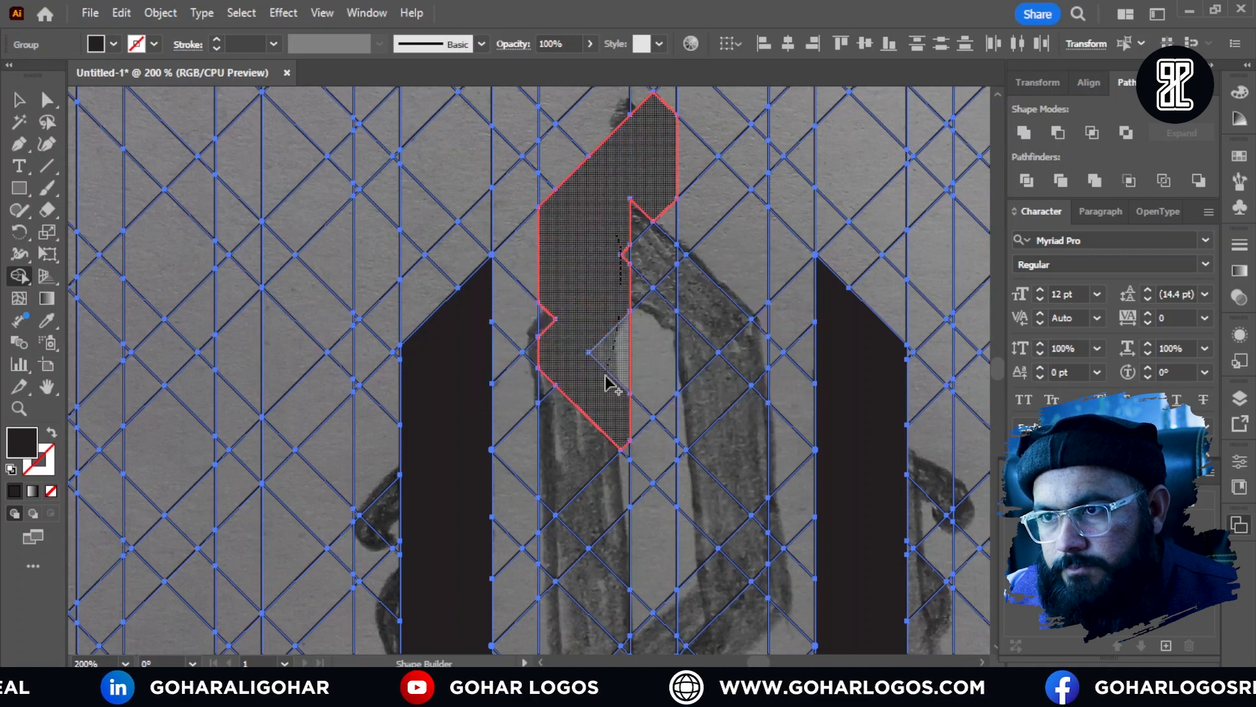
{"action": "mouse_move", "coordinate": [665, 182]}
{"action": "left_mouse_down"}
{"action": "mouse_move", "coordinate": [716, 257]}
{"action": "mouse_move", "coordinate": [674, 140]}
{"action": "left_mouse_up"}
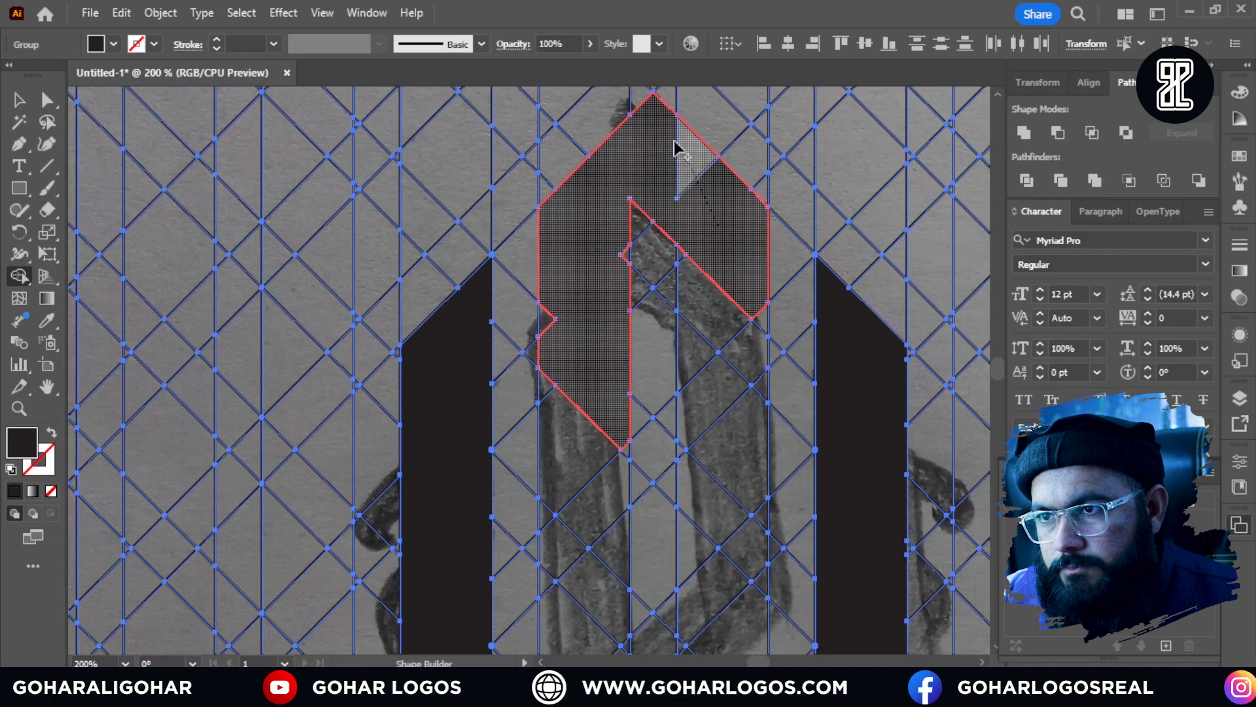
{"action": "scroll", "coordinate": [612, 261], "scroll_direction": "up", "scroll_amount": 3}
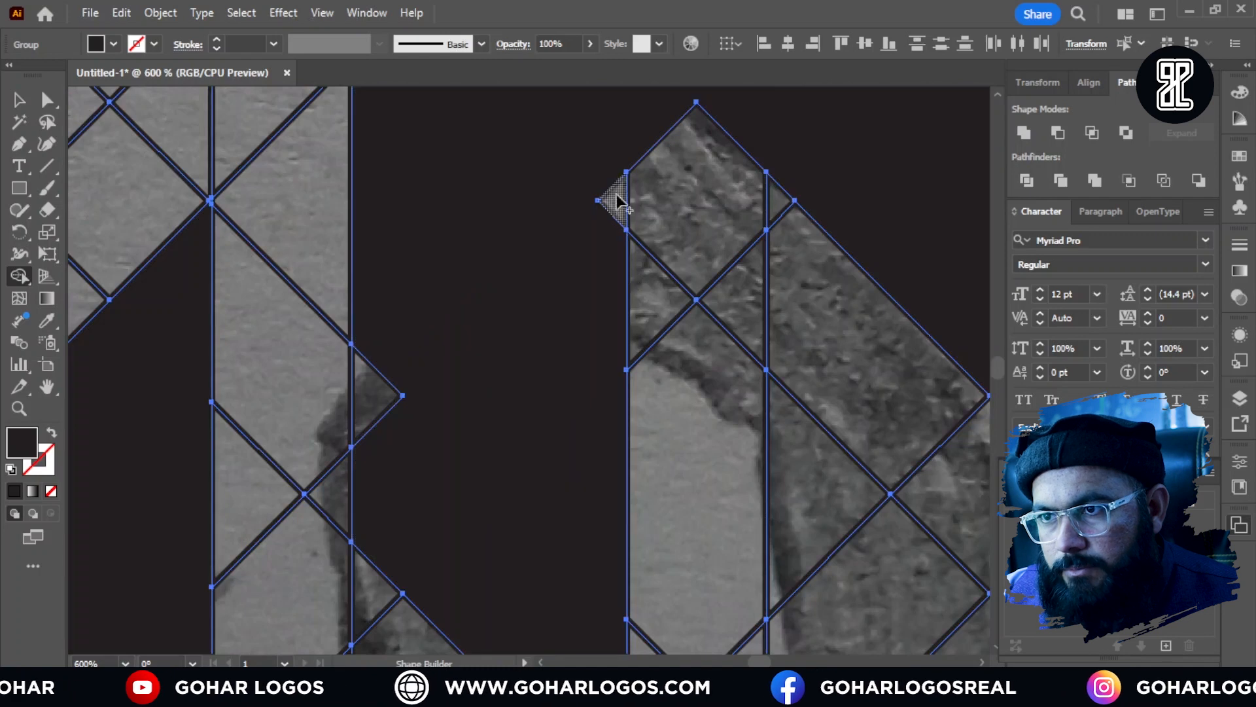
{"action": "left_click_drag", "start_coordinate": [617, 199], "coordinate": [592, 284]}
{"action": "left_click_drag", "start_coordinate": [419, 328], "coordinate": [383, 419]}
{"action": "scroll", "coordinate": [476, 226], "scroll_direction": "down", "scroll_amount": 3}
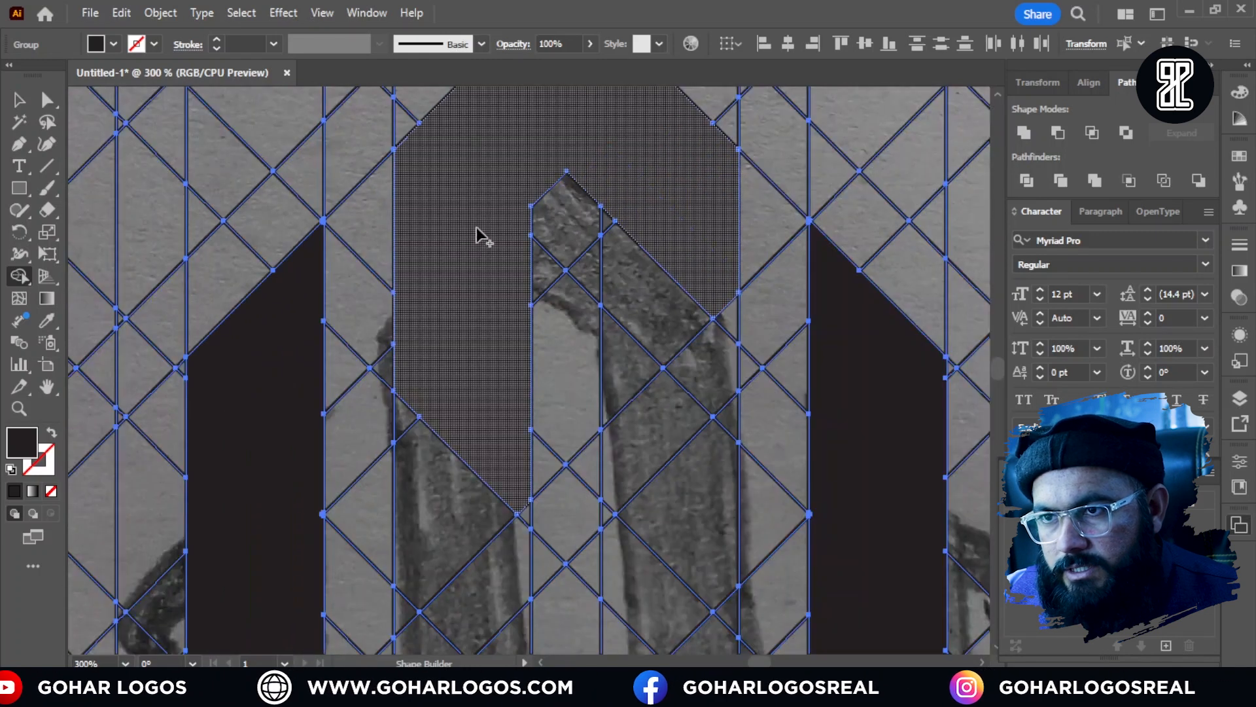
Step: Extend the P's right side downward by merging cells beside the inner slot, undoing the merge that goes wrong
{"action": "scroll", "coordinate": [622, 292], "scroll_direction": "up", "scroll_amount": 1}
{"action": "mouse_move", "coordinate": [621, 250]}
{"action": "left_mouse_down"}
{"action": "mouse_move", "coordinate": [631, 308]}
{"action": "mouse_move", "coordinate": [609, 233]}
{"action": "left_mouse_up"}
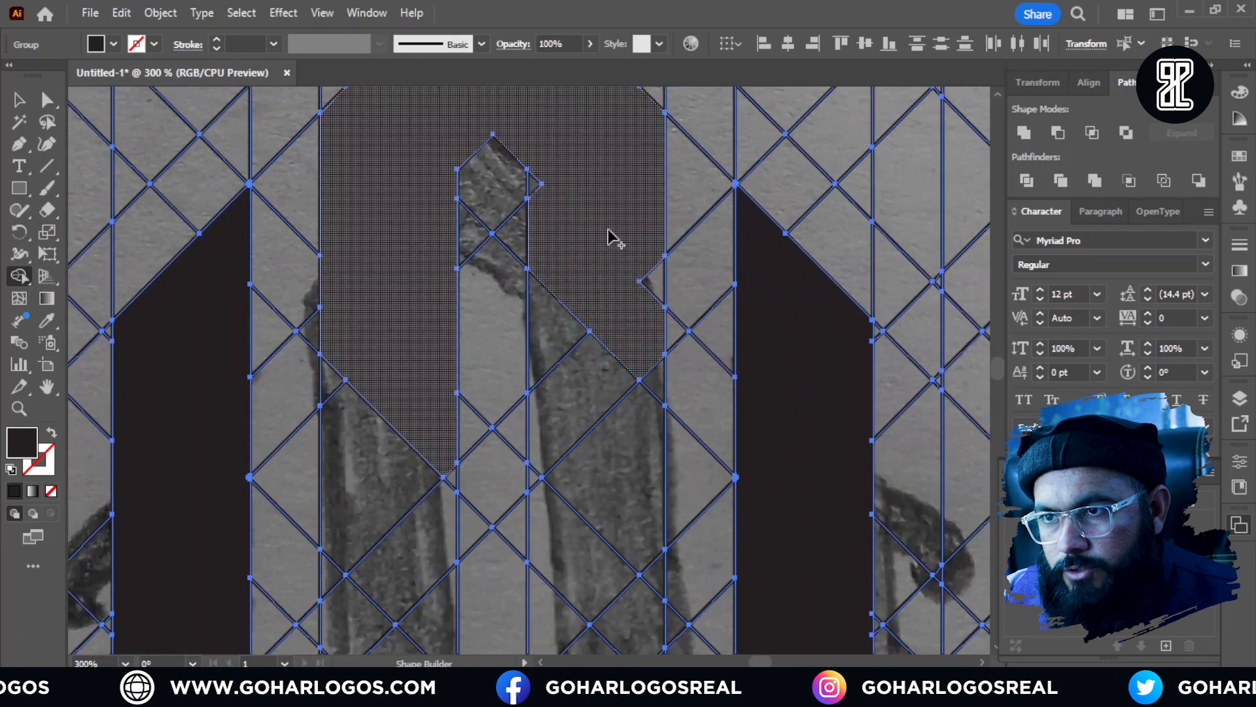
{"action": "mouse_move", "coordinate": [549, 171]}
{"action": "left_mouse_down"}
{"action": "mouse_move", "coordinate": [527, 224]}
{"action": "mouse_move", "coordinate": [549, 228]}
{"action": "mouse_move", "coordinate": [533, 200]}
{"action": "mouse_move", "coordinate": [557, 295]}
{"action": "mouse_move", "coordinate": [568, 419]}
{"action": "left_mouse_up"}
{"action": "key", "text": "ctrl+z"}
{"action": "key", "text": "space"}
{"action": "mouse_move", "coordinate": [608, 325]}
{"action": "left_mouse_down"}
{"action": "mouse_move", "coordinate": [608, 191]}
{"action": "mouse_move", "coordinate": [623, 305]}
{"action": "left_mouse_up"}
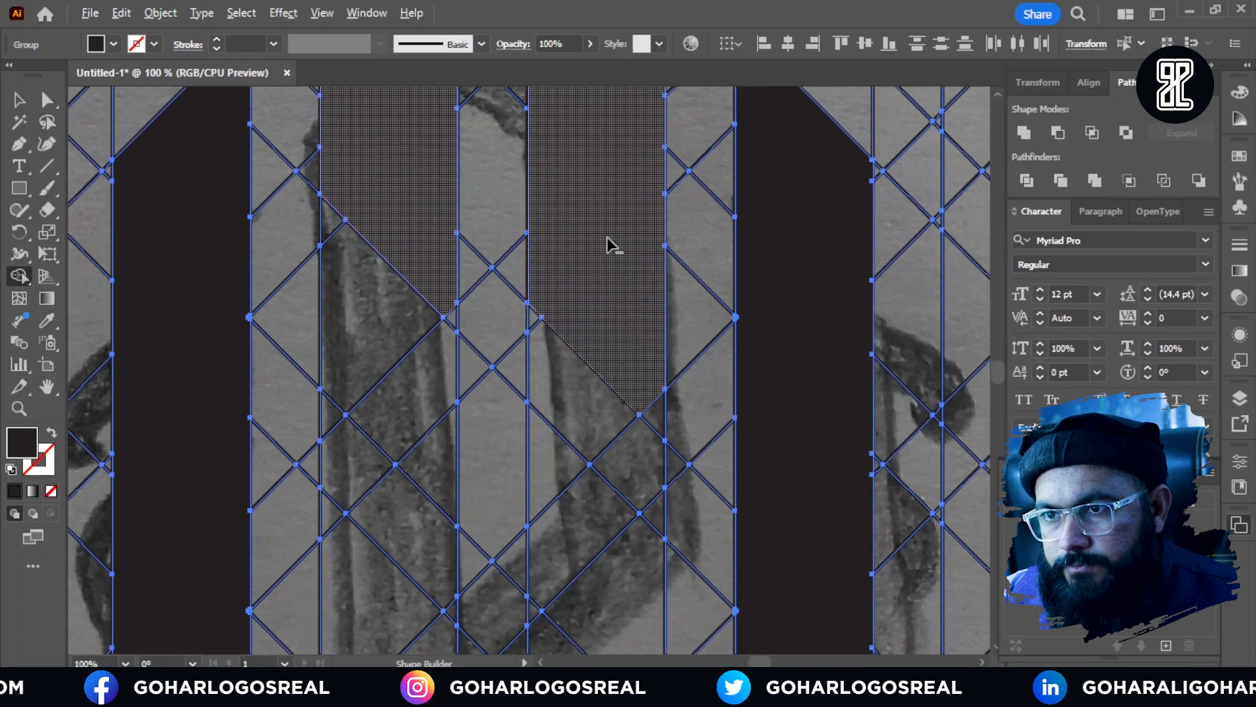
Step: Merge the cells of the P's diagonal bowl bottom and its left stem down to the chevron
{"action": "scroll", "coordinate": [608, 238], "scroll_direction": "down", "scroll_amount": 3}
{"action": "left_click_drag", "start_coordinate": [538, 226], "coordinate": [532, 371]}
{"action": "scroll", "coordinate": [534, 322], "scroll_direction": "up", "scroll_amount": 3}
{"action": "mouse_move", "coordinate": [521, 342]}
{"action": "left_mouse_down"}
{"action": "mouse_move", "coordinate": [477, 350]}
{"action": "mouse_move", "coordinate": [589, 143]}
{"action": "left_mouse_up"}
{"action": "scroll", "coordinate": [541, 208], "scroll_direction": "down", "scroll_amount": 3}
{"action": "scroll", "coordinate": [550, 329], "scroll_direction": "up", "scroll_amount": 3}
Step: Merge the cells below the chevron into the P's lower stem, ending it in a slanted point
{"action": "mouse_move", "coordinate": [540, 312]}
{"action": "left_mouse_down"}
{"action": "mouse_move", "coordinate": [574, 202]}
{"action": "mouse_move", "coordinate": [458, 394]}
{"action": "mouse_move", "coordinate": [553, 306]}
{"action": "mouse_move", "coordinate": [543, 316]}
{"action": "mouse_move", "coordinate": [515, 203]}
{"action": "left_mouse_up"}
{"action": "scroll", "coordinate": [518, 236], "scroll_direction": "down", "scroll_amount": 3}
{"action": "scroll", "coordinate": [523, 347], "scroll_direction": "up", "scroll_amount": 2}
{"action": "mouse_move", "coordinate": [519, 222]}
{"action": "left_mouse_down"}
{"action": "mouse_move", "coordinate": [525, 373]}
{"action": "mouse_move", "coordinate": [495, 407]}
{"action": "left_mouse_up"}
{"action": "left_click_drag", "start_coordinate": [546, 339], "coordinate": [553, 209]}
{"action": "left_click_drag", "start_coordinate": [553, 209], "coordinate": [533, 500]}
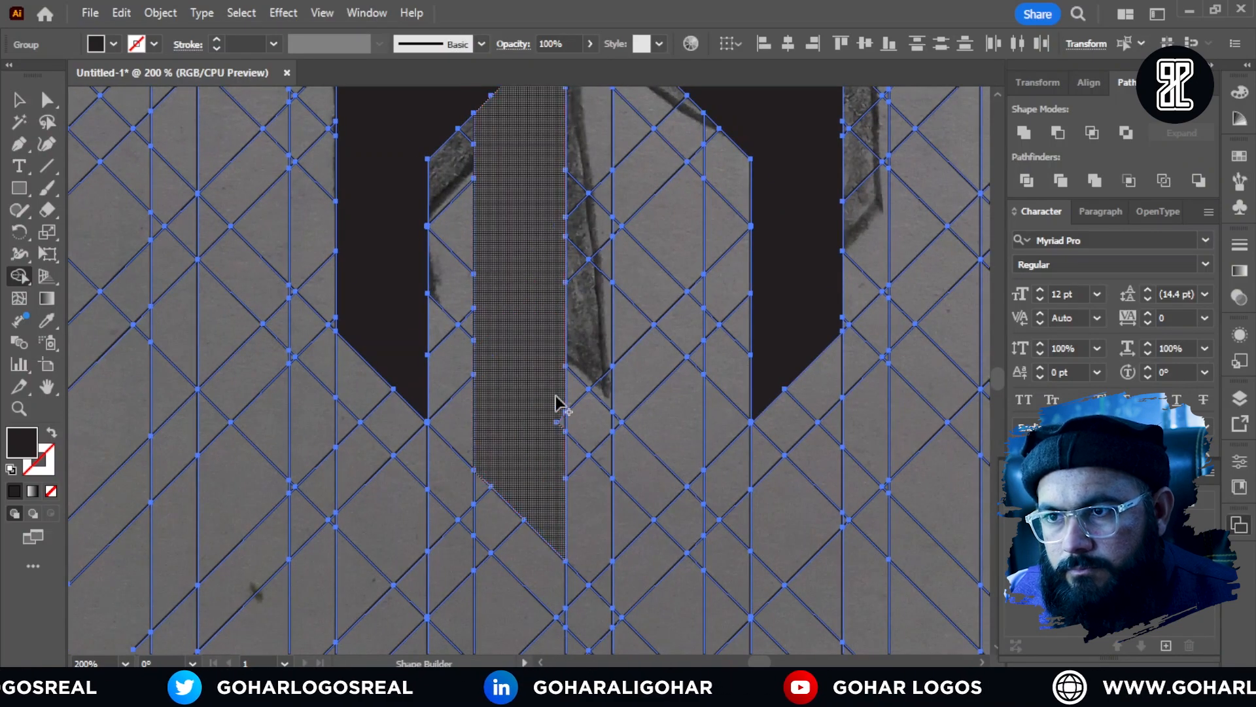
Step: Merge the small leftover cells along the edges of the P's stem and bowl into the solid shape
{"action": "scroll", "coordinate": [559, 410], "scroll_direction": "down", "scroll_amount": 3}
{"action": "scroll", "coordinate": [584, 215], "scroll_direction": "up", "scroll_amount": 3}
{"action": "left_click_drag", "start_coordinate": [610, 176], "coordinate": [549, 279]}
{"action": "left_click_drag", "start_coordinate": [611, 240], "coordinate": [597, 280]}
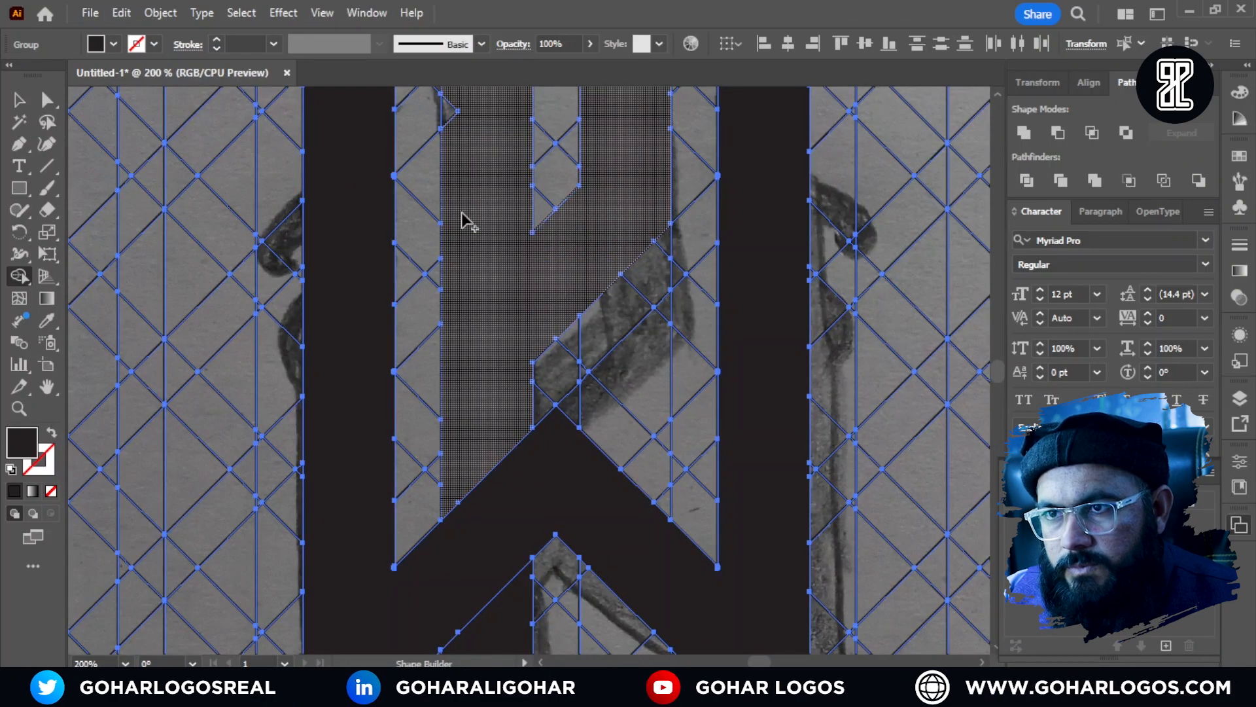
{"action": "left_click_drag", "start_coordinate": [459, 119], "coordinate": [459, 177]}
{"action": "scroll", "coordinate": [458, 176], "scroll_direction": "up", "scroll_amount": 1}
{"action": "left_click_drag", "start_coordinate": [453, 149], "coordinate": [445, 211]}
{"action": "scroll", "coordinate": [504, 248], "scroll_direction": "down", "scroll_amount": 4}
Step: Inspect the edges of the P, the W and the lower stem for cells left unmerged
{"action": "scroll", "coordinate": [559, 188], "scroll_direction": "up", "scroll_amount": 3}
{"action": "scroll", "coordinate": [532, 123], "scroll_direction": "up", "scroll_amount": 1}
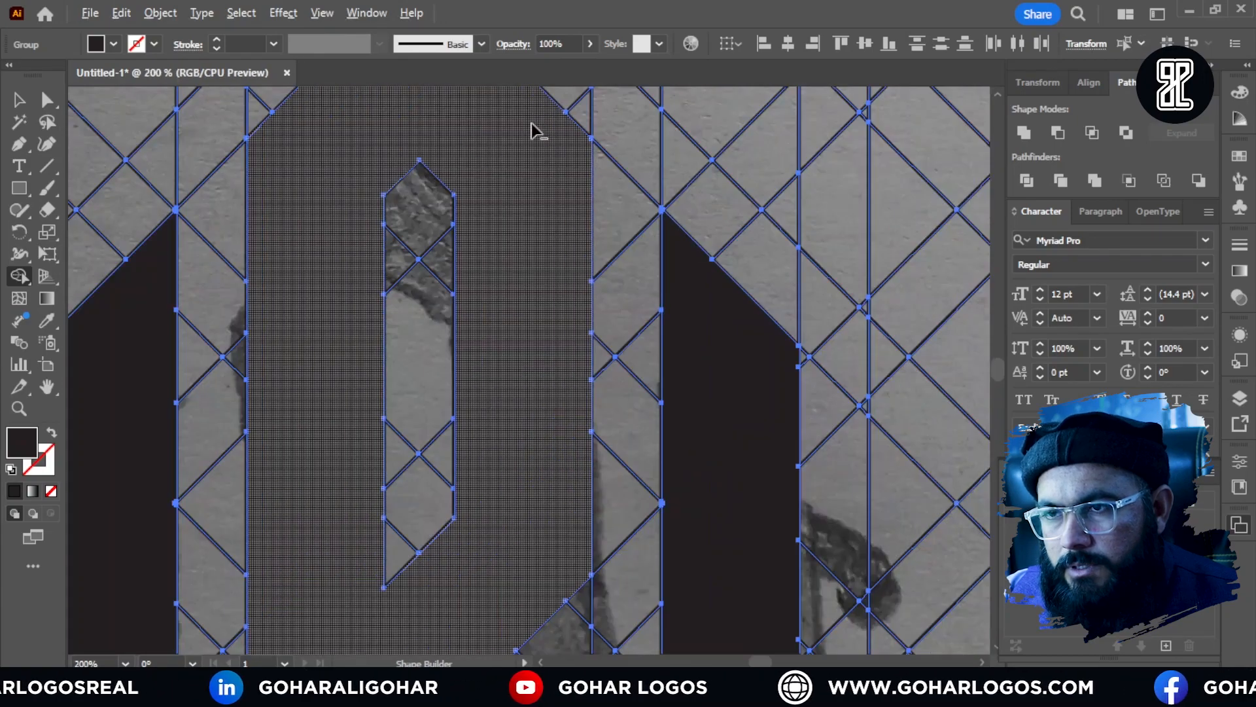
{"action": "scroll", "coordinate": [531, 123], "scroll_direction": "down", "scroll_amount": 1}
{"action": "left_click", "coordinate": [524, 178]}
{"action": "scroll", "coordinate": [681, 315], "scroll_direction": "up", "scroll_amount": 1}
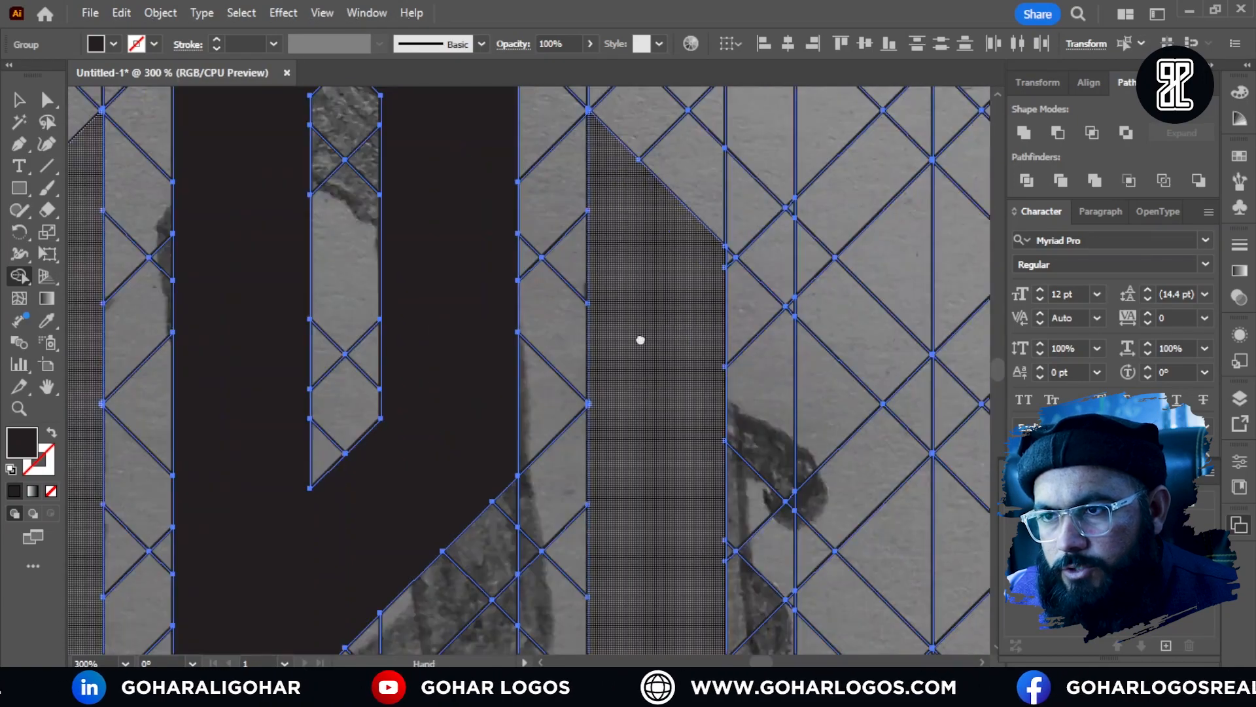
{"action": "mouse_move", "coordinate": [640, 340]}
{"action": "left_mouse_down"}
{"action": "mouse_move", "coordinate": [650, 426]}
{"action": "mouse_move", "coordinate": [682, 261]}
{"action": "mouse_move", "coordinate": [748, 256]}
{"action": "left_mouse_up"}
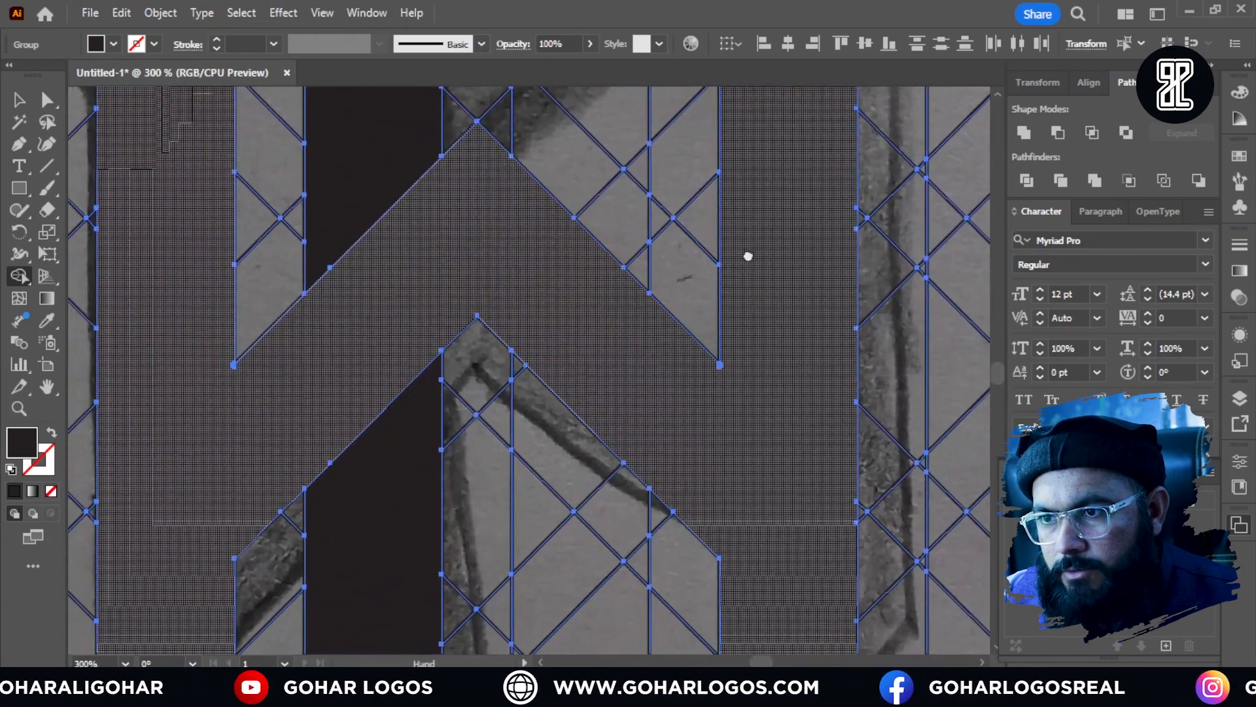
{"action": "scroll", "coordinate": [741, 233], "scroll_direction": "down", "scroll_amount": 1}
{"action": "left_click", "coordinate": [464, 379]}
{"action": "left_click_drag", "start_coordinate": [507, 398], "coordinate": [499, 252]}
{"action": "scroll", "coordinate": [500, 557], "scroll_direction": "up", "scroll_amount": 1}
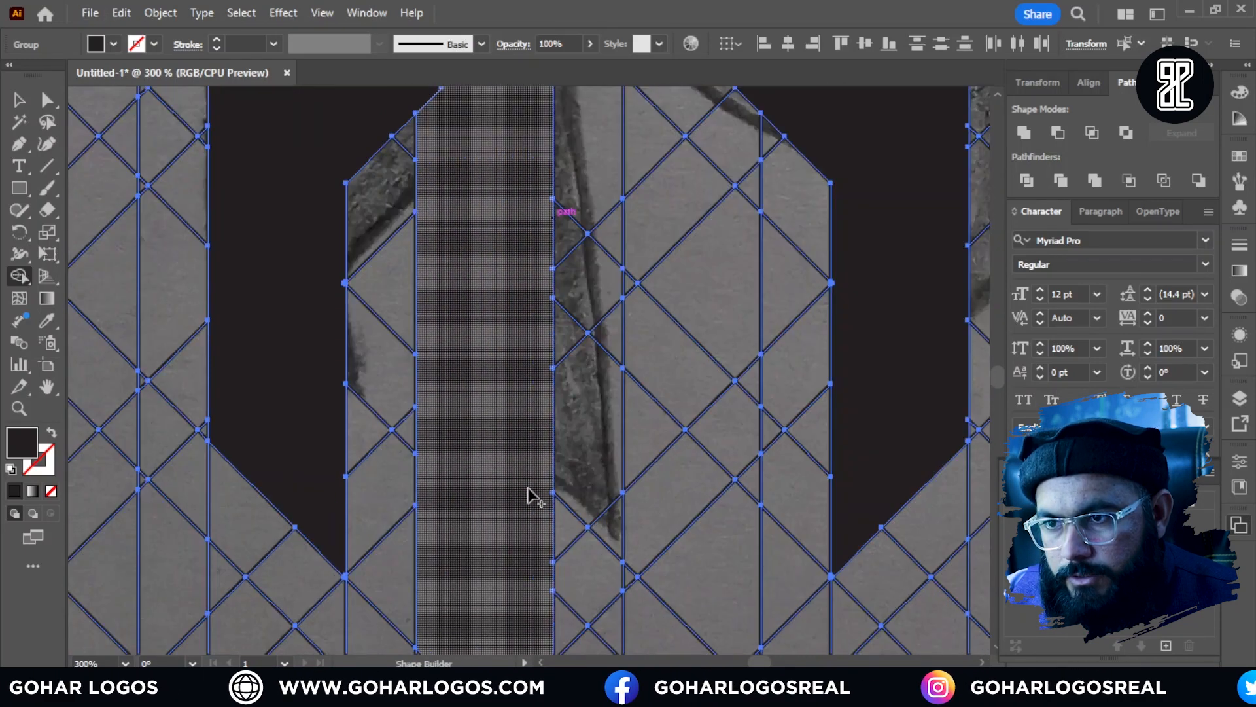
{"action": "scroll", "coordinate": [522, 547], "scroll_direction": "down", "scroll_amount": 2}
{"action": "left_click_drag", "start_coordinate": [519, 273], "coordinate": [530, 538]}
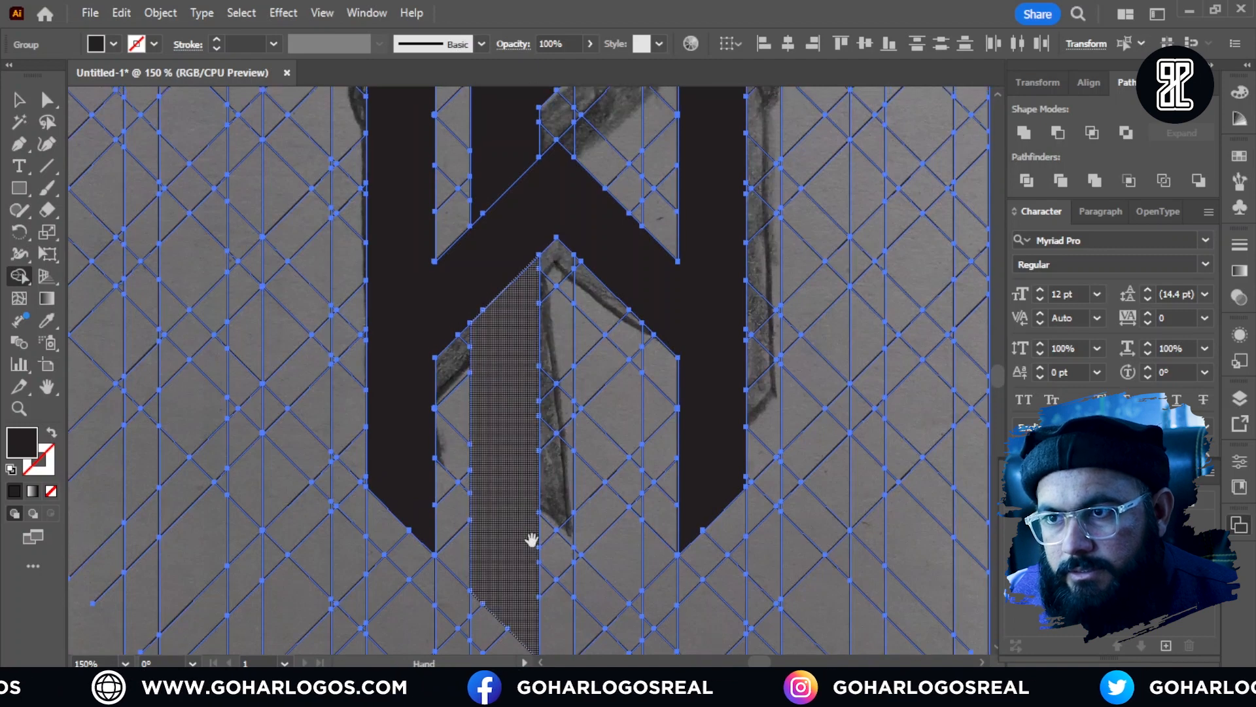
{"action": "left_click_drag", "start_coordinate": [548, 324], "coordinate": [547, 476]}
{"action": "scroll", "coordinate": [582, 259], "scroll_direction": "up", "scroll_amount": 1}
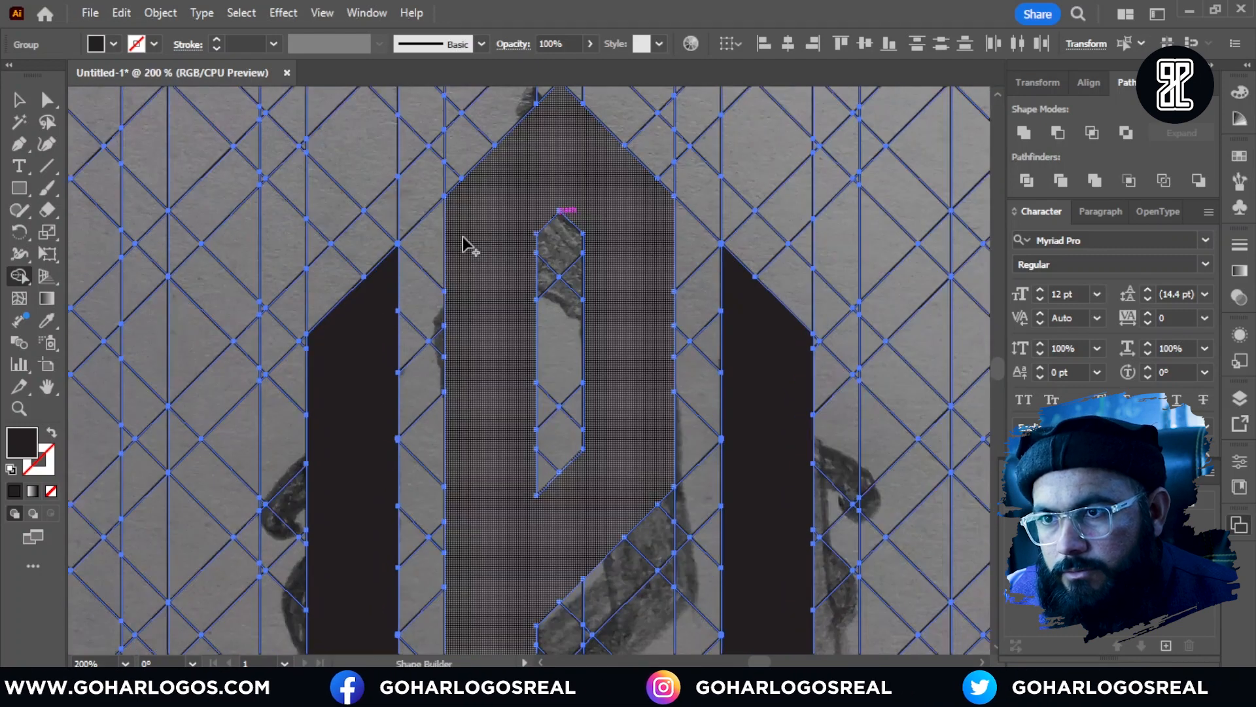
{"action": "scroll", "coordinate": [415, 257], "scroll_direction": "down", "scroll_amount": 1}
Step: Ungroup the line grid group that contains the merged logo shapes and clear the selection
{"action": "key", "text": "v"}
{"action": "scroll", "coordinate": [202, 200], "scroll_direction": "down", "scroll_amount": 2}
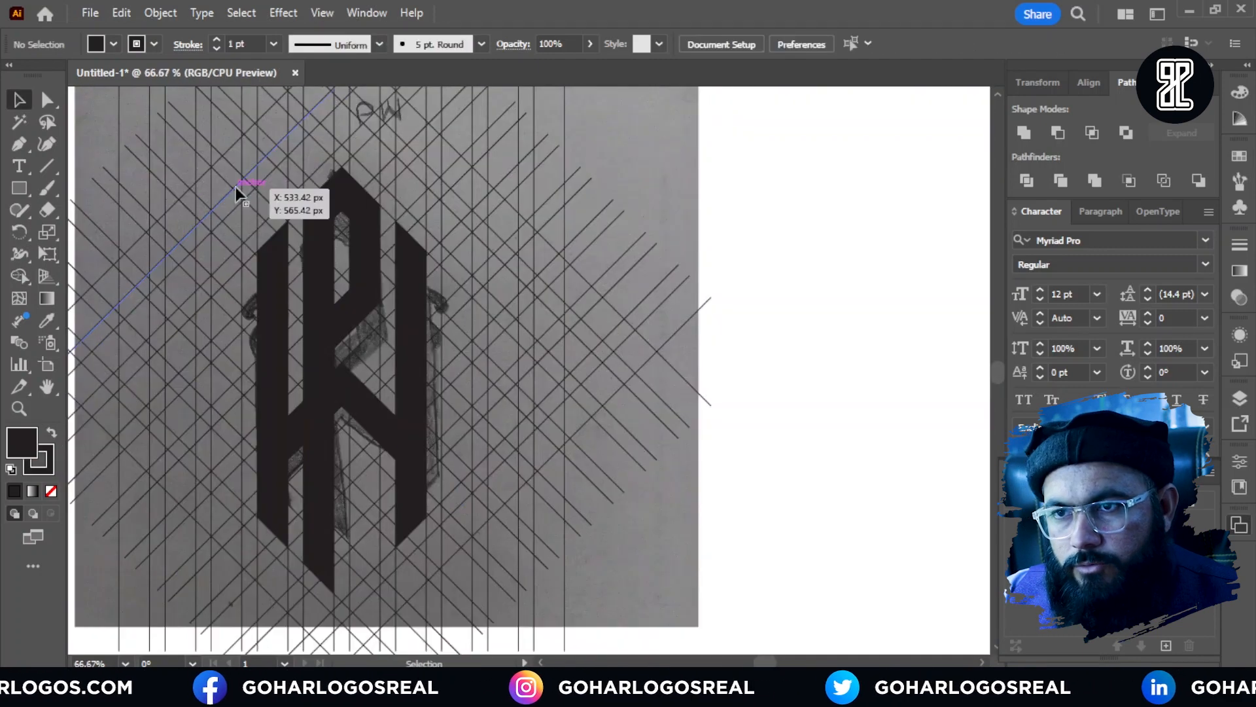
{"action": "scroll", "coordinate": [341, 205], "scroll_direction": "down", "scroll_amount": 1}
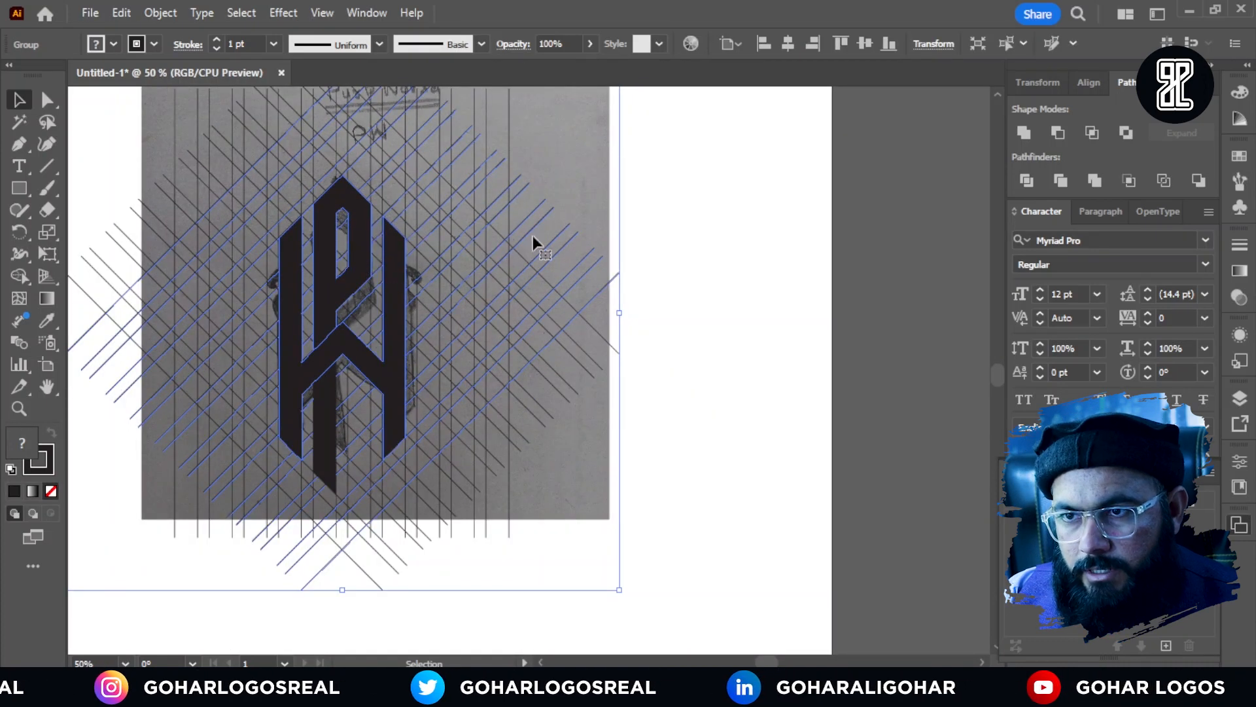
{"action": "left_click", "coordinate": [692, 218]}
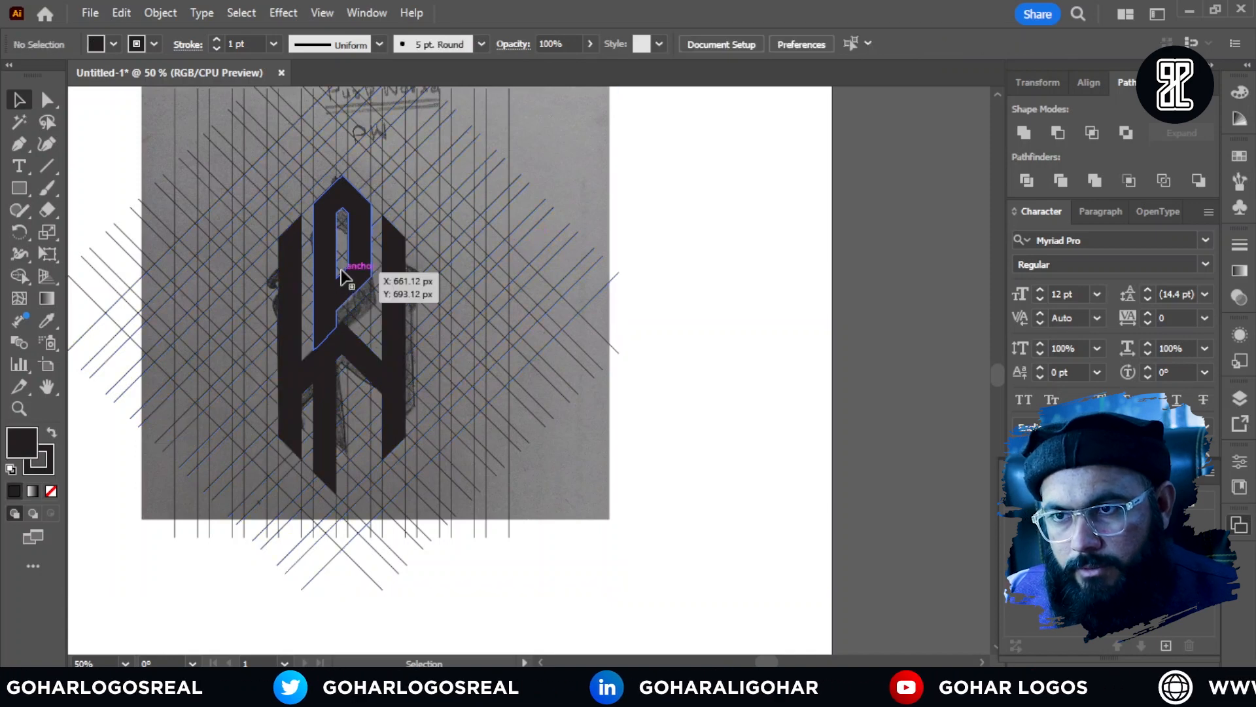
{"action": "scroll", "coordinate": [367, 280], "scroll_direction": "up", "scroll_amount": 1}
{"action": "right_click", "coordinate": [355, 269]}
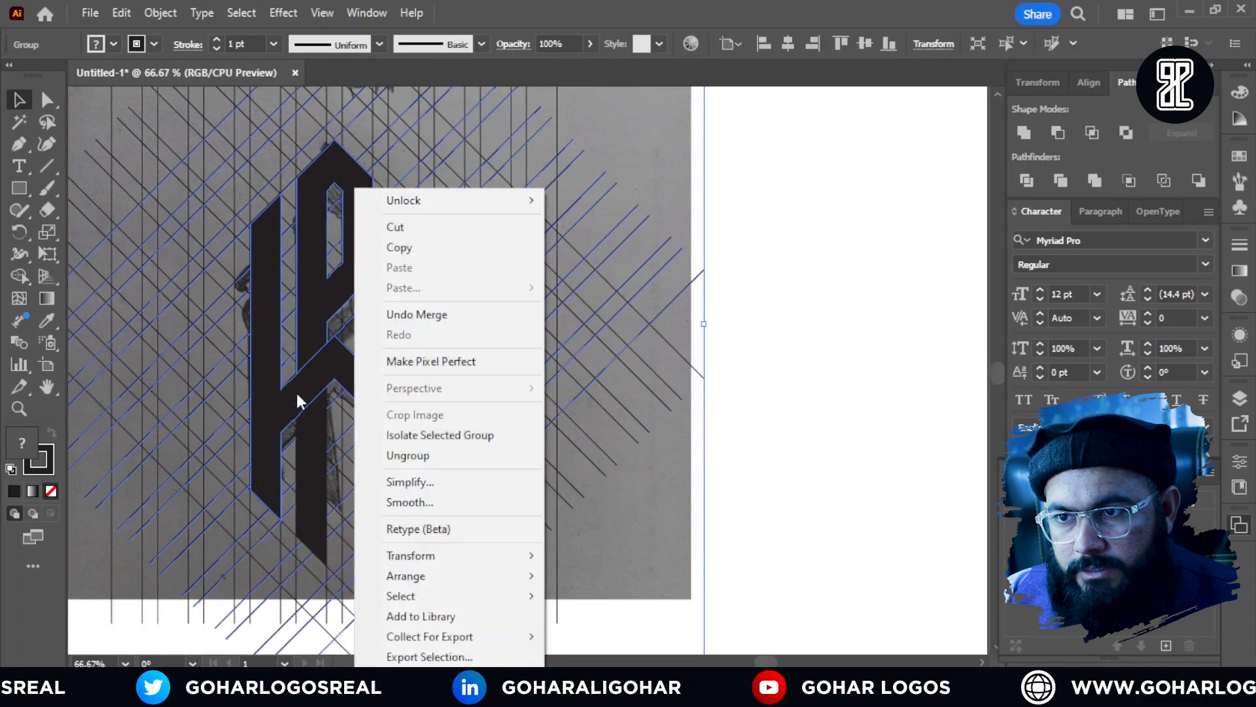
{"action": "left_click", "coordinate": [378, 454]}
{"action": "left_click", "coordinate": [243, 268]}
{"action": "scroll", "coordinate": [244, 268], "scroll_direction": "down", "scroll_amount": 1}
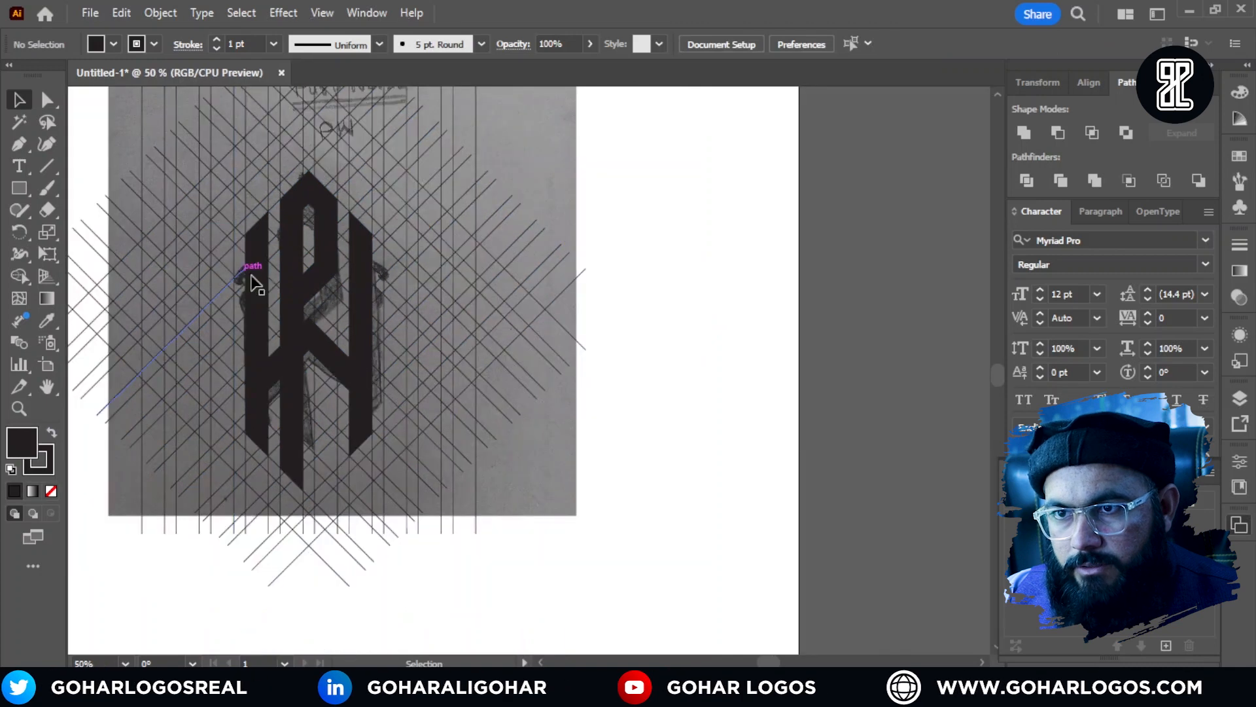
Step: Ungroup the nested groups that hold the upper P shape and the W shape
{"action": "left_click", "coordinate": [288, 280]}
{"action": "right_click", "coordinate": [323, 256]}
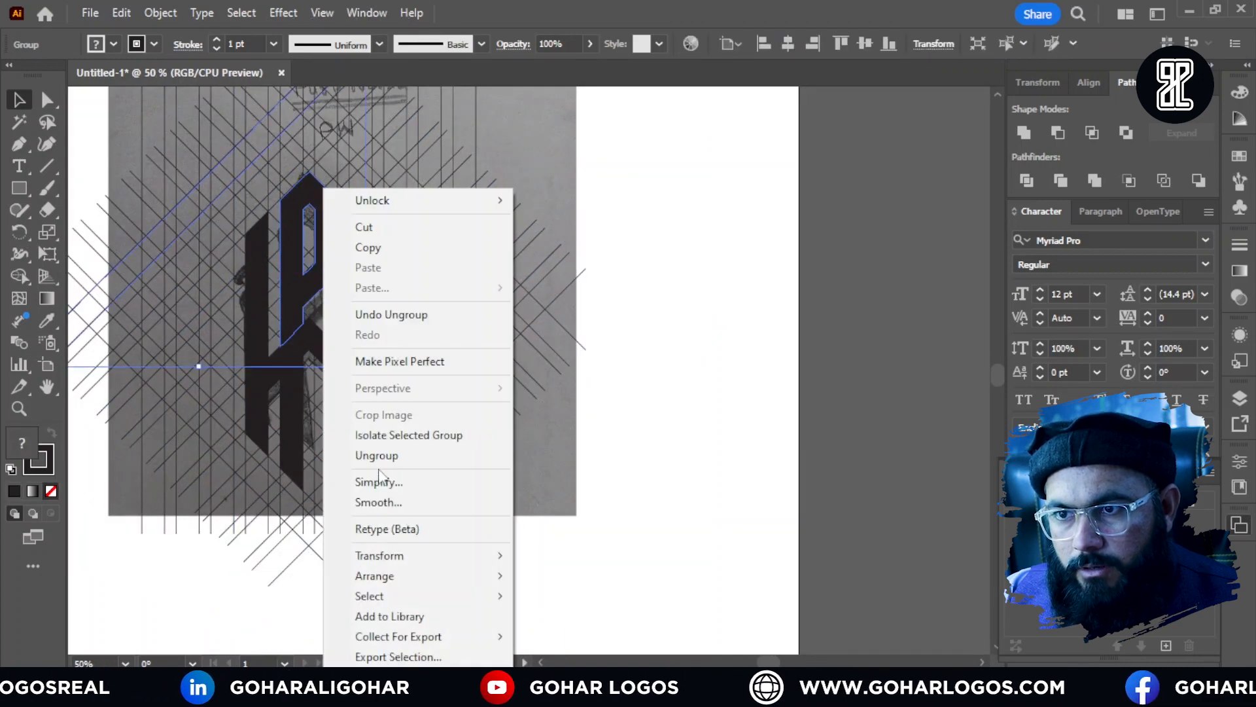
{"action": "left_click", "coordinate": [418, 455]}
{"action": "left_click", "coordinate": [586, 379]}
{"action": "left_click", "coordinate": [380, 319]}
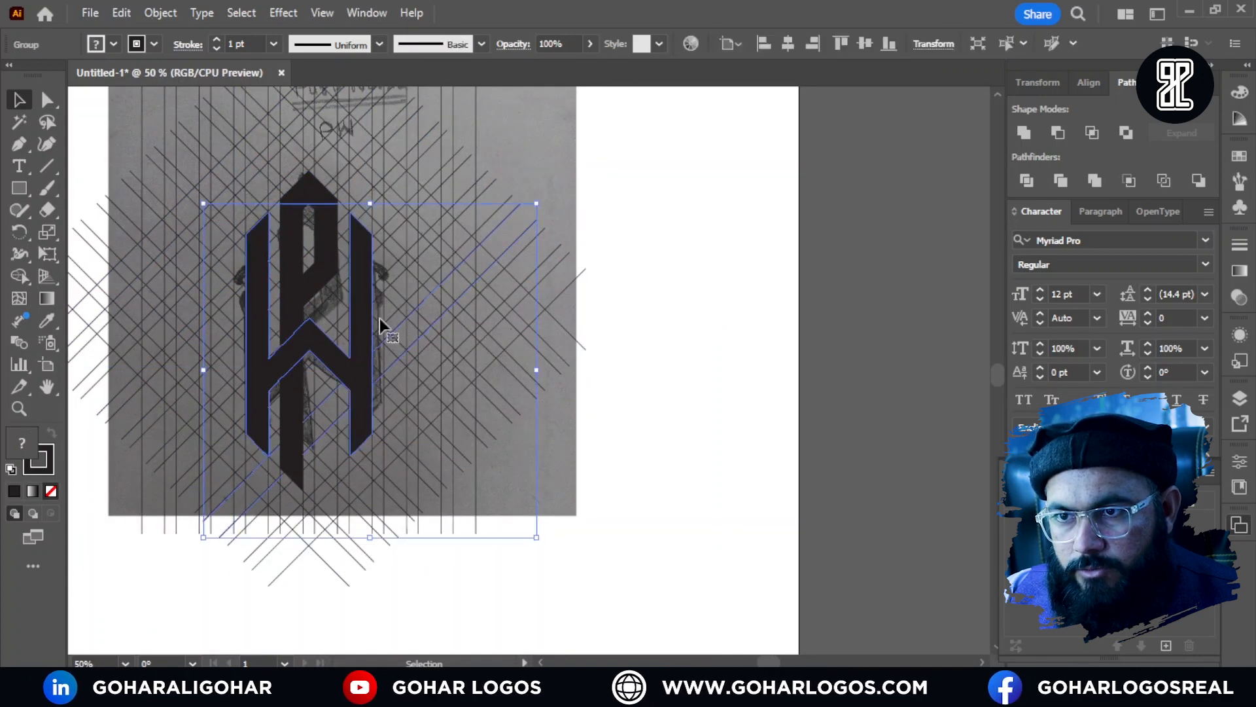
{"action": "right_click", "coordinate": [365, 348]}
{"action": "left_click", "coordinate": [384, 454]}
{"action": "left_click", "coordinate": [385, 435]}
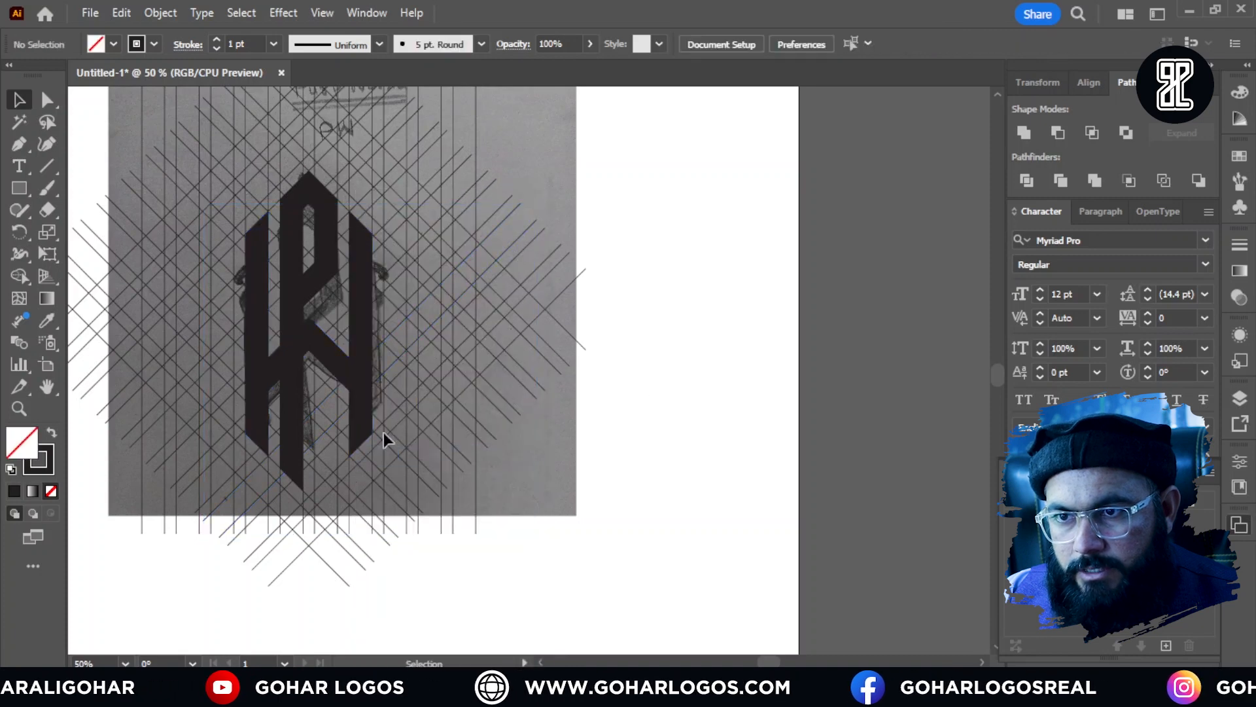
Step: Ungroup the grid group that holds the P's lower stem and deselect everything
{"action": "left_click", "coordinate": [298, 400]}
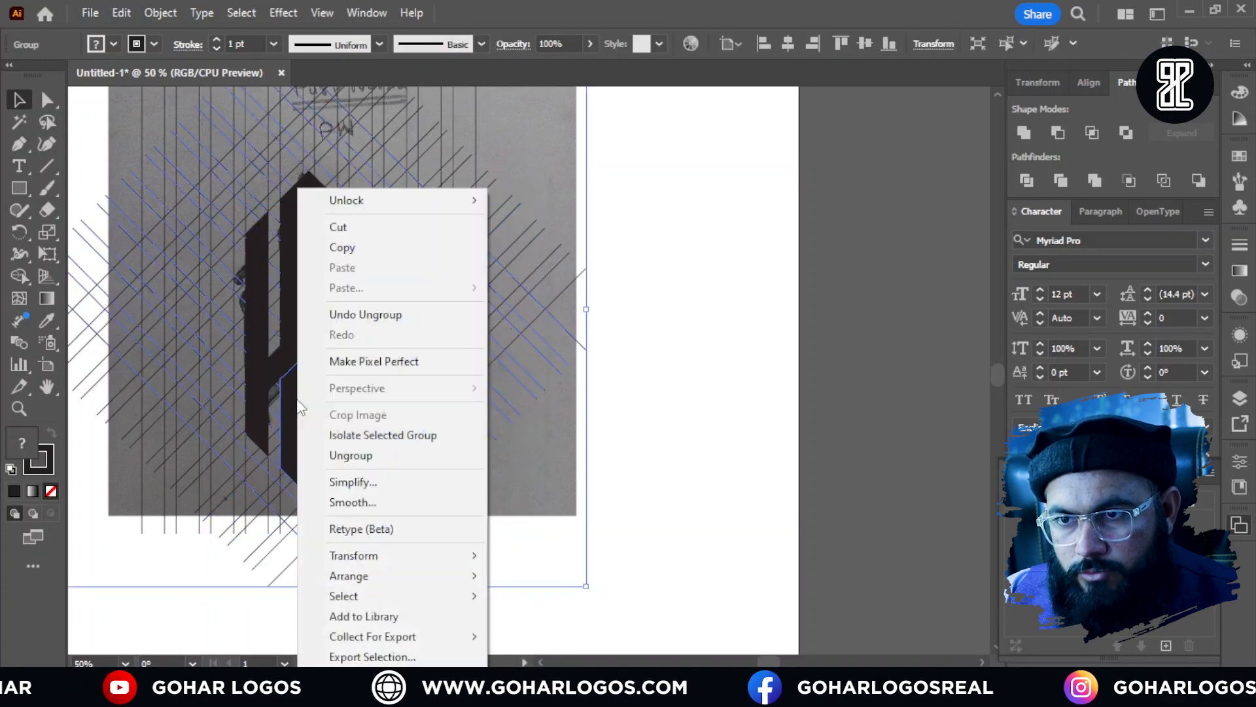
{"action": "left_click", "coordinate": [351, 455]}
{"action": "left_click", "coordinate": [710, 415]}
Step: Ungroup the grid group around the lower stem and test-select the W, the P and the stem
{"action": "left_click", "coordinate": [340, 353]}
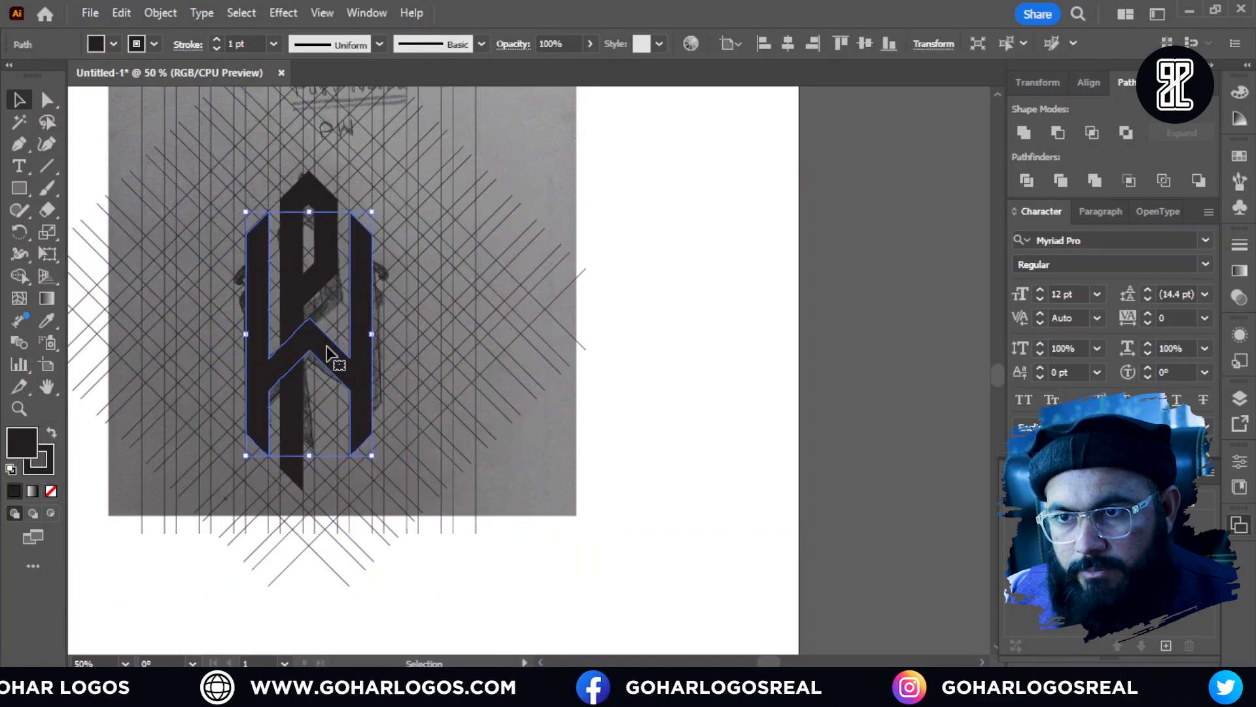
{"action": "left_click", "coordinate": [293, 292], "text": "shift"}
{"action": "left_click", "coordinate": [294, 406], "text": "shift"}
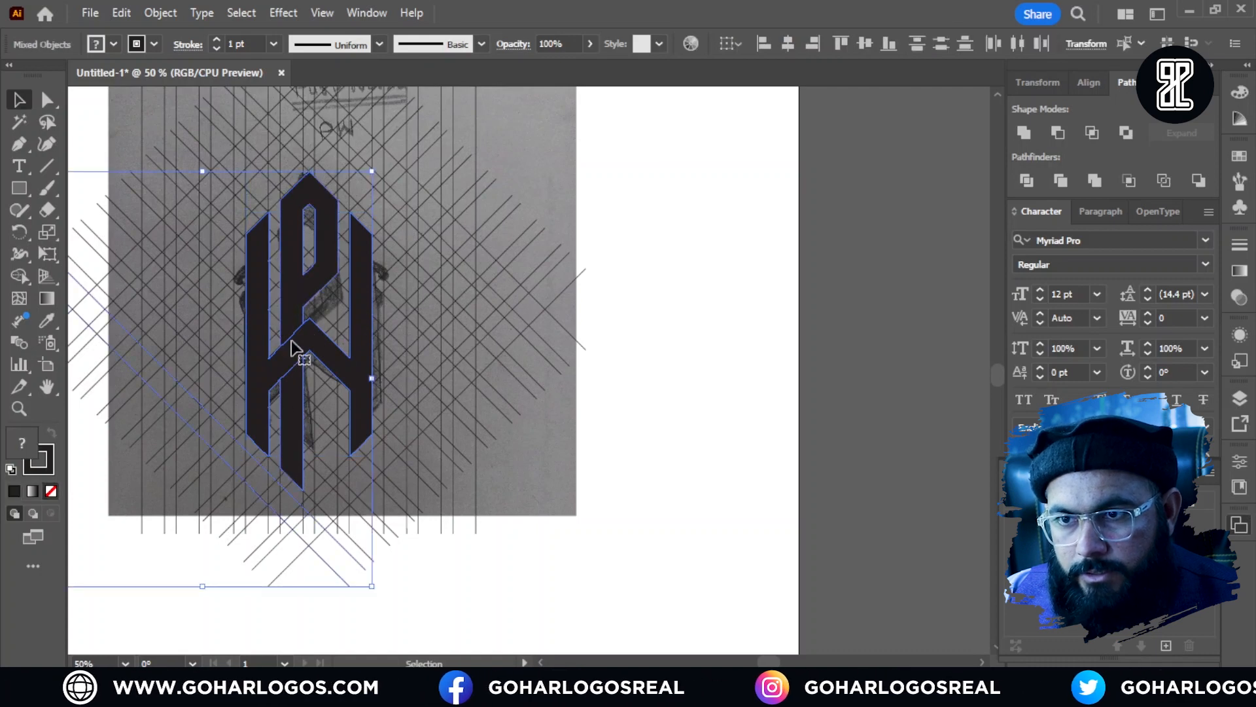
{"action": "scroll", "coordinate": [294, 334], "scroll_direction": "down", "scroll_amount": 1}
{"action": "left_click", "coordinate": [618, 320]}
{"action": "scroll", "coordinate": [317, 369], "scroll_direction": "up", "scroll_amount": 1}
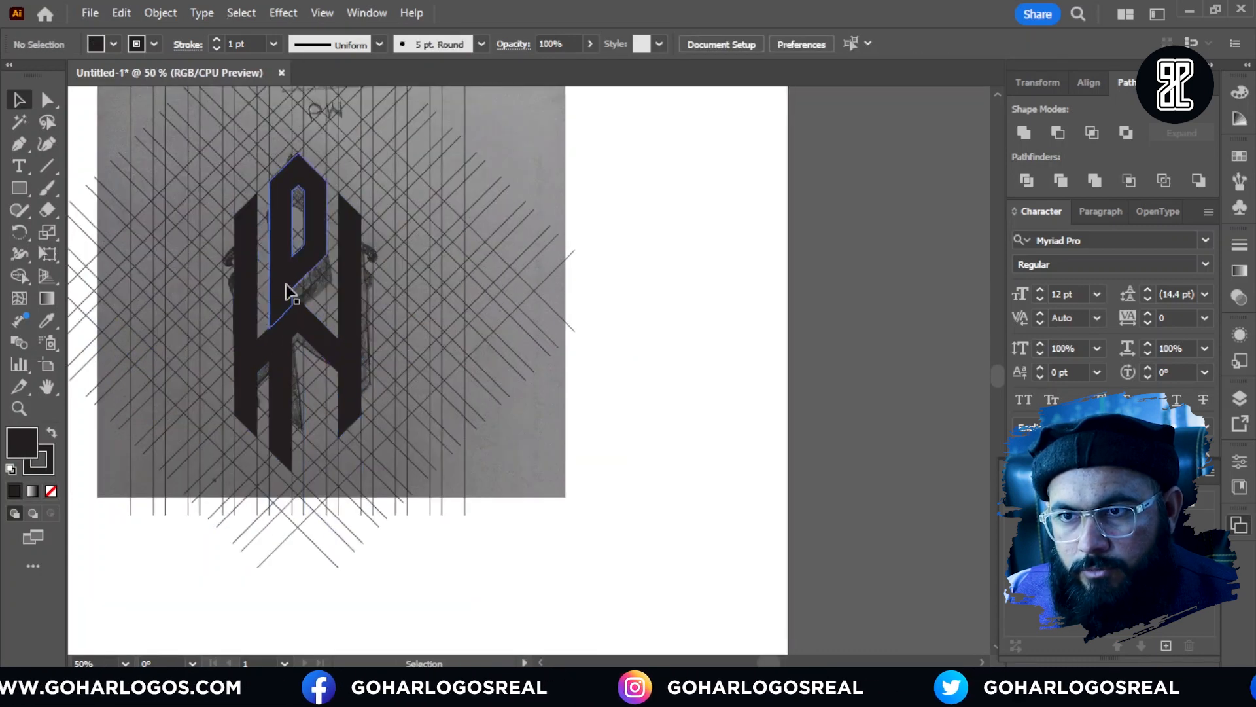
Step: Ungroup the remaining nested group that still ties the P's lower stem to grid lines and clear the selection
{"action": "left_click", "coordinate": [286, 284]}
{"action": "left_click", "coordinate": [276, 368]}
{"action": "right_click", "coordinate": [275, 368]}
{"action": "left_click", "coordinate": [320, 447]}
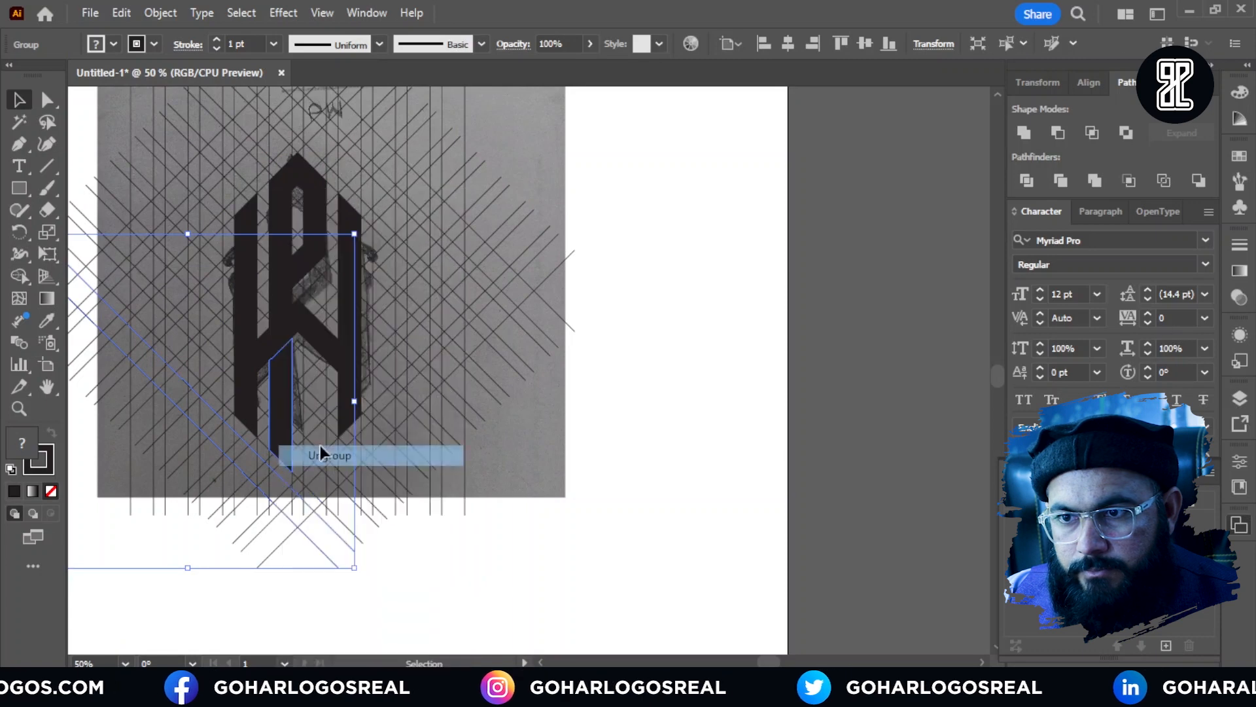
{"action": "left_click", "coordinate": [497, 368]}
Step: Select the upper P, the W and the lower stem together and move them off the grid, beyond the artboard's right edge
{"action": "scroll", "coordinate": [304, 328], "scroll_direction": "down", "scroll_amount": 1}
{"action": "left_click", "coordinate": [303, 310]}
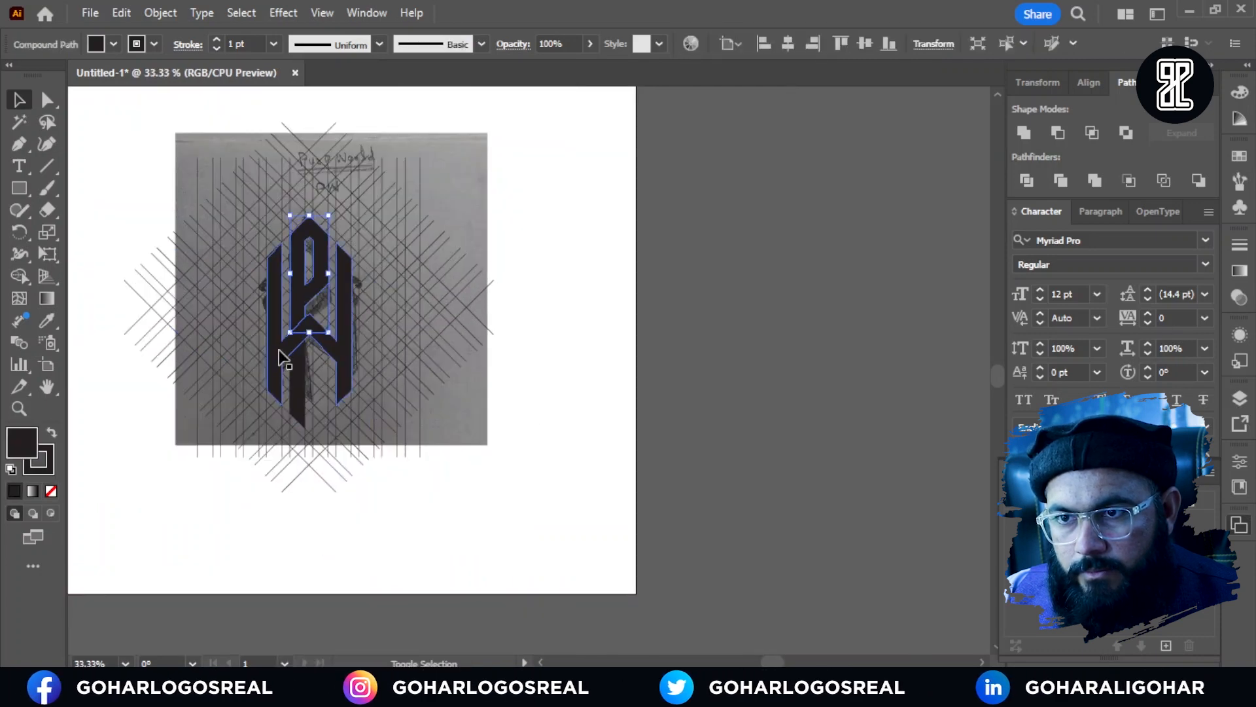
{"action": "left_click", "coordinate": [303, 379], "text": "shift"}
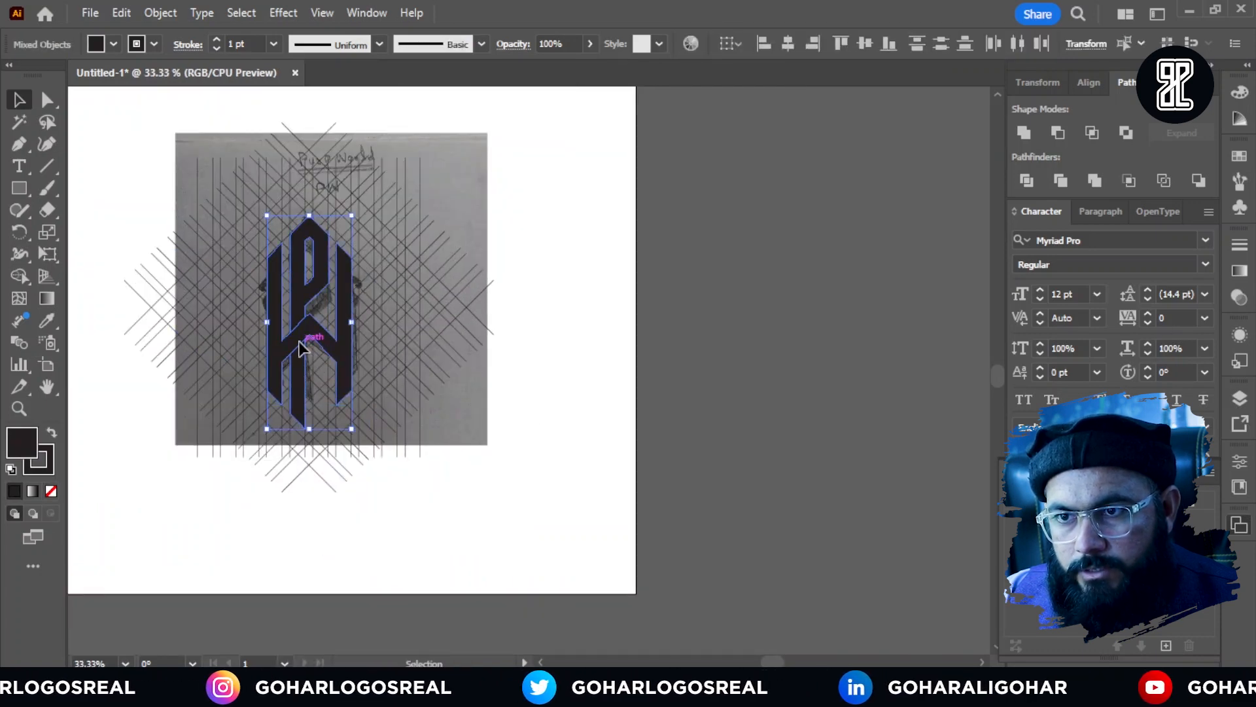
{"action": "left_click_drag", "start_coordinate": [301, 347], "coordinate": [726, 347]}
{"action": "left_click", "coordinate": [661, 454]}
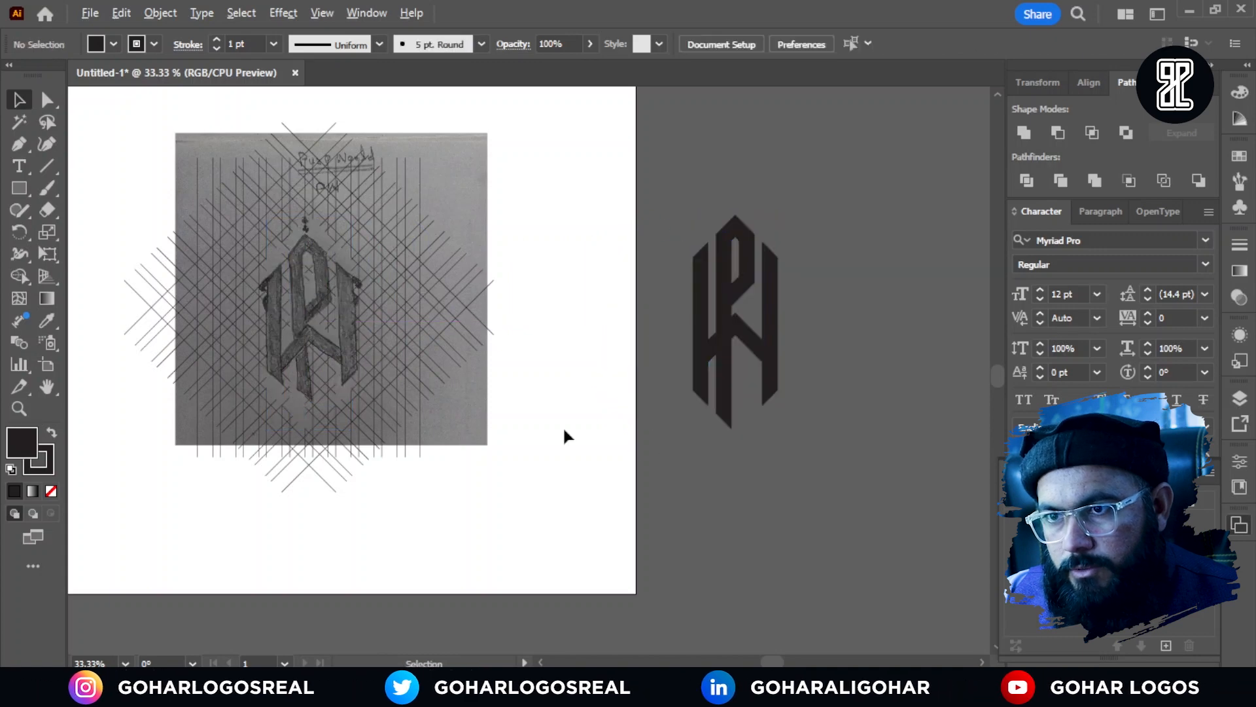
Step: Unlock all objects and delete the sketch image together with the leftover line grid
{"action": "scroll", "coordinate": [564, 431], "scroll_direction": "down", "scroll_amount": 1}
{"action": "scroll", "coordinate": [399, 315], "scroll_direction": "up", "scroll_amount": 1}
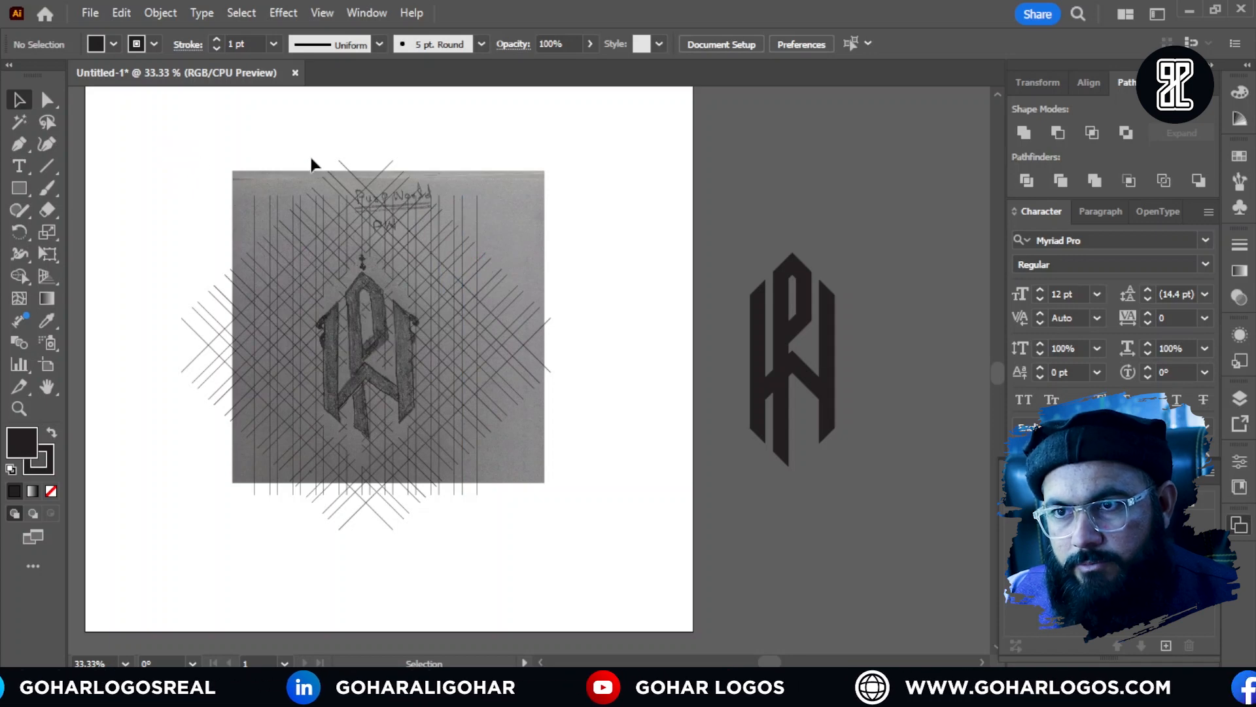
{"action": "left_click", "coordinate": [165, 15]}
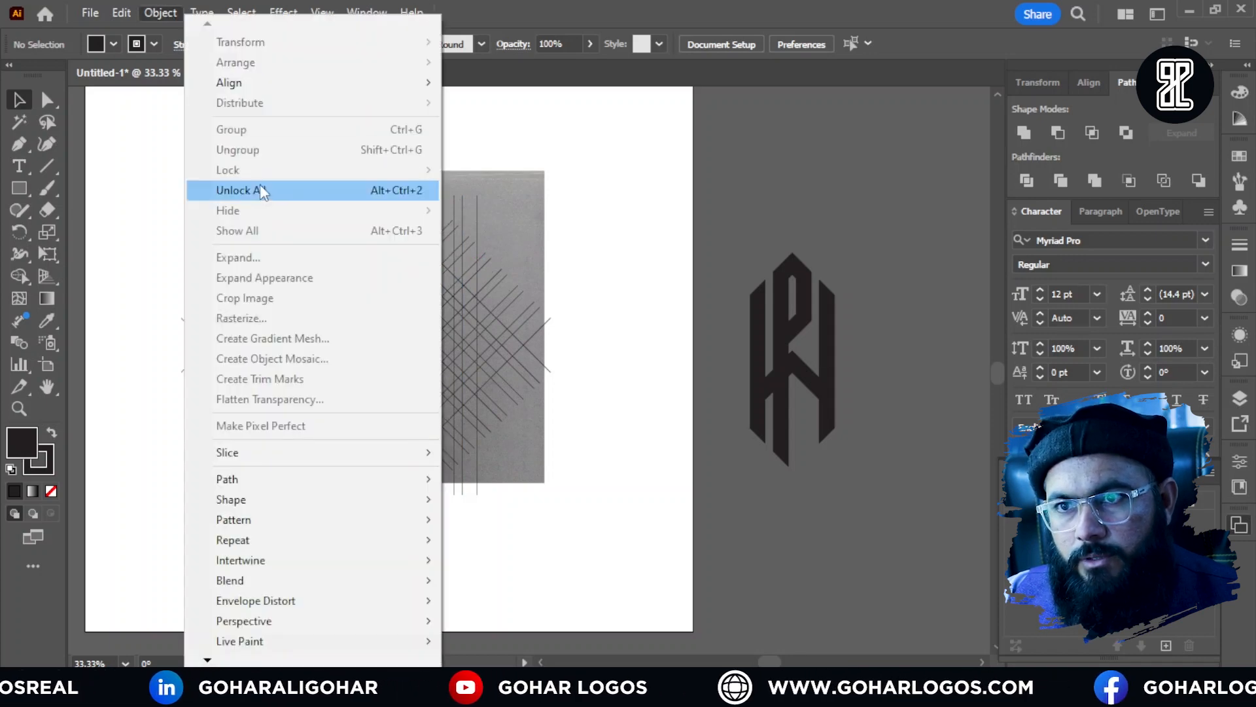
{"action": "left_click", "coordinate": [257, 186]}
{"action": "left_click", "coordinate": [159, 124]}
{"action": "left_click_drag", "start_coordinate": [410, 489], "coordinate": [581, 531]}
{"action": "key", "text": "Delete"}
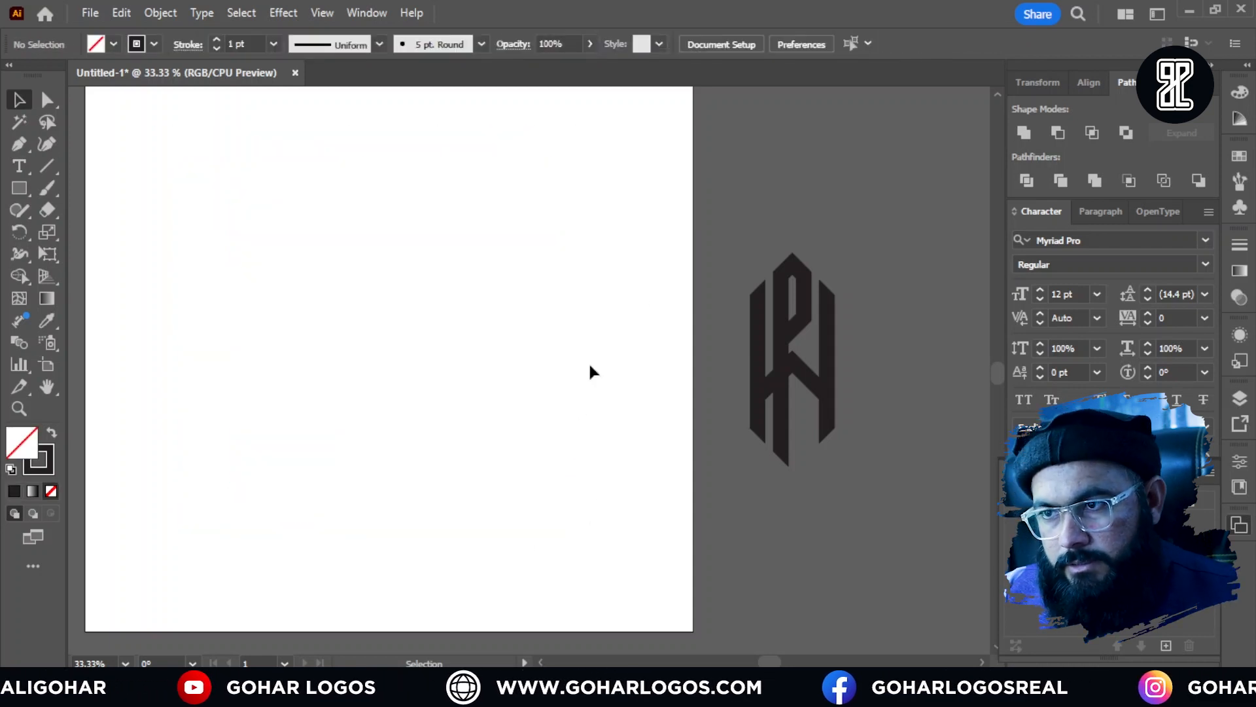
Step: Move the P, the W and the lower stem back onto the empty artboard and deselect them
{"action": "left_click_drag", "start_coordinate": [839, 477], "coordinate": [869, 517]}
{"action": "left_click_drag", "start_coordinate": [823, 407], "coordinate": [424, 363]}
{"action": "scroll", "coordinate": [340, 295], "scroll_direction": "up", "scroll_amount": 2}
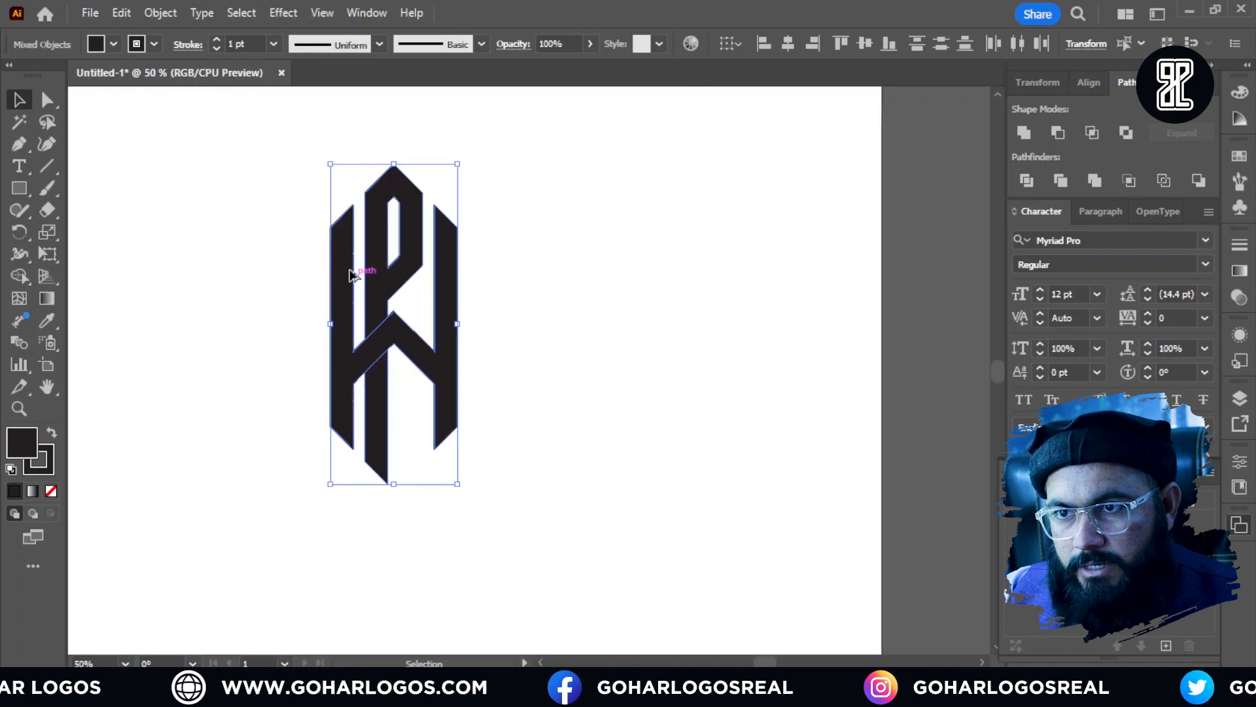
{"action": "scroll", "coordinate": [313, 292], "scroll_direction": "up", "scroll_amount": 2}
{"action": "scroll", "coordinate": [465, 294], "scroll_direction": "down", "scroll_amount": 1}
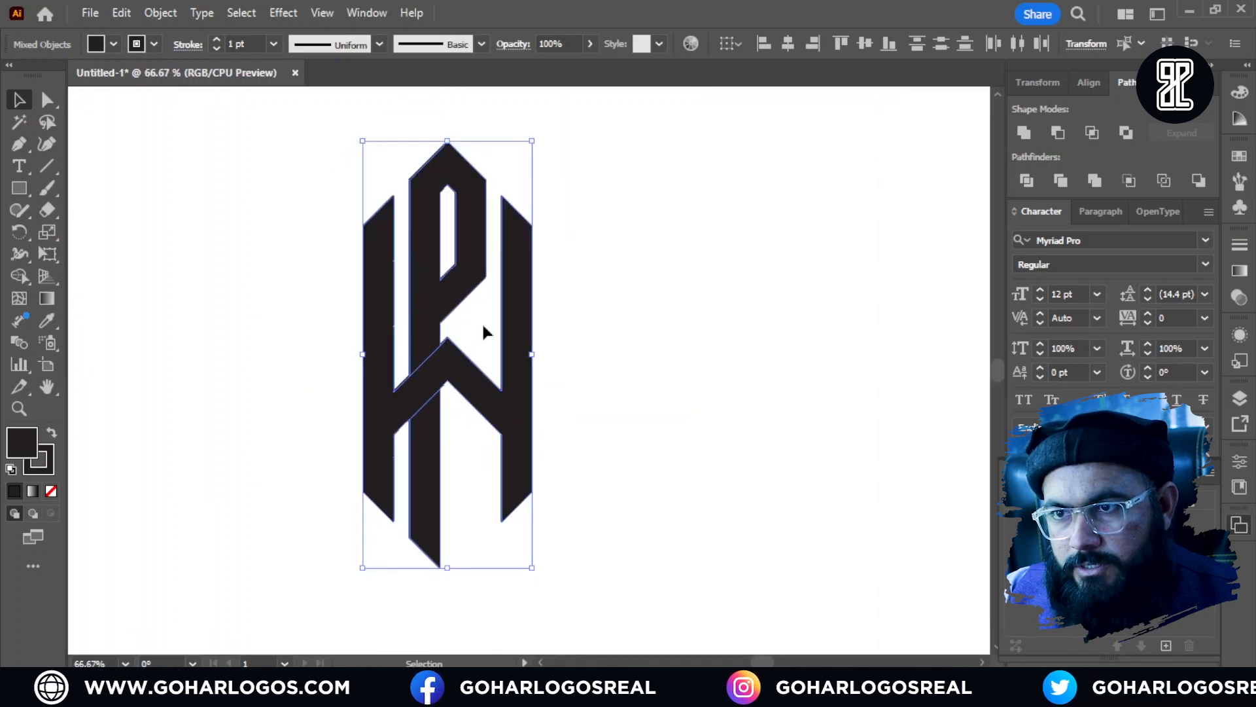
{"action": "scroll", "coordinate": [484, 332], "scroll_direction": "down", "scroll_amount": 1}
{"action": "left_click", "coordinate": [331, 366]}
Step: Remove the stroke from the P, the W and the lower stem, keeping only their dark fill
{"action": "scroll", "coordinate": [445, 429], "scroll_direction": "up", "scroll_amount": 2}
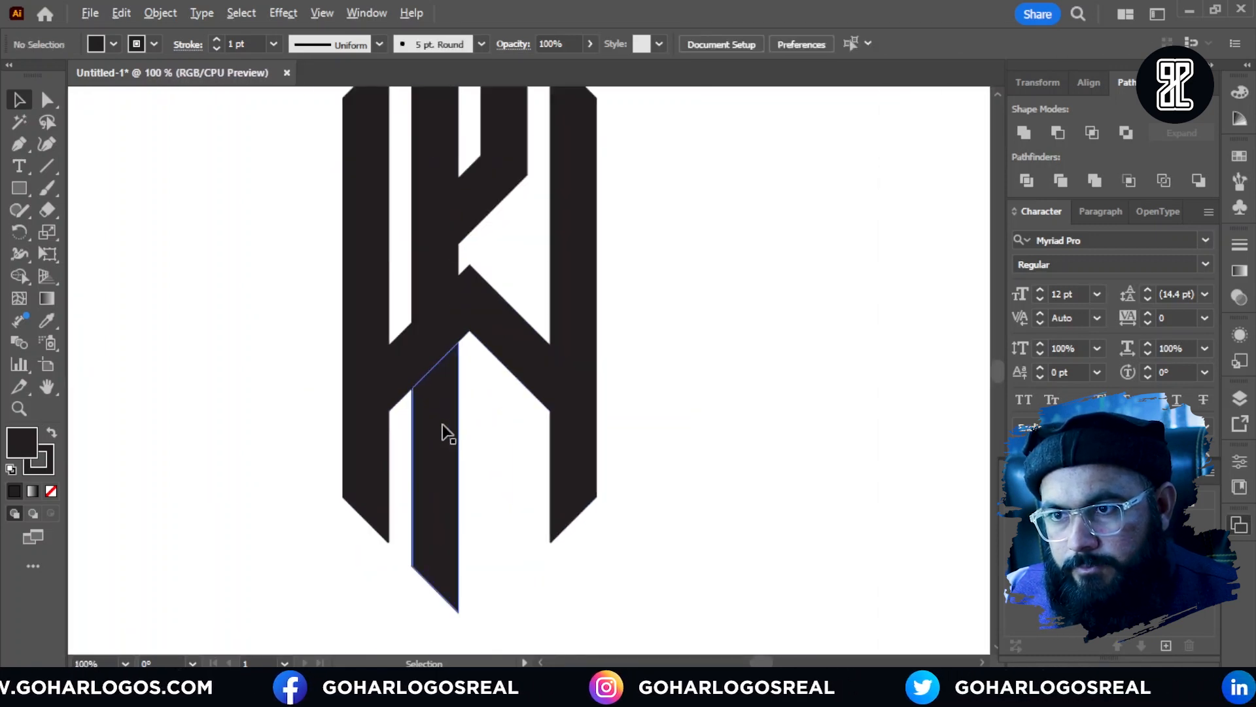
{"action": "scroll", "coordinate": [450, 423], "scroll_direction": "up", "scroll_amount": 2}
{"action": "left_click", "coordinate": [445, 402]}
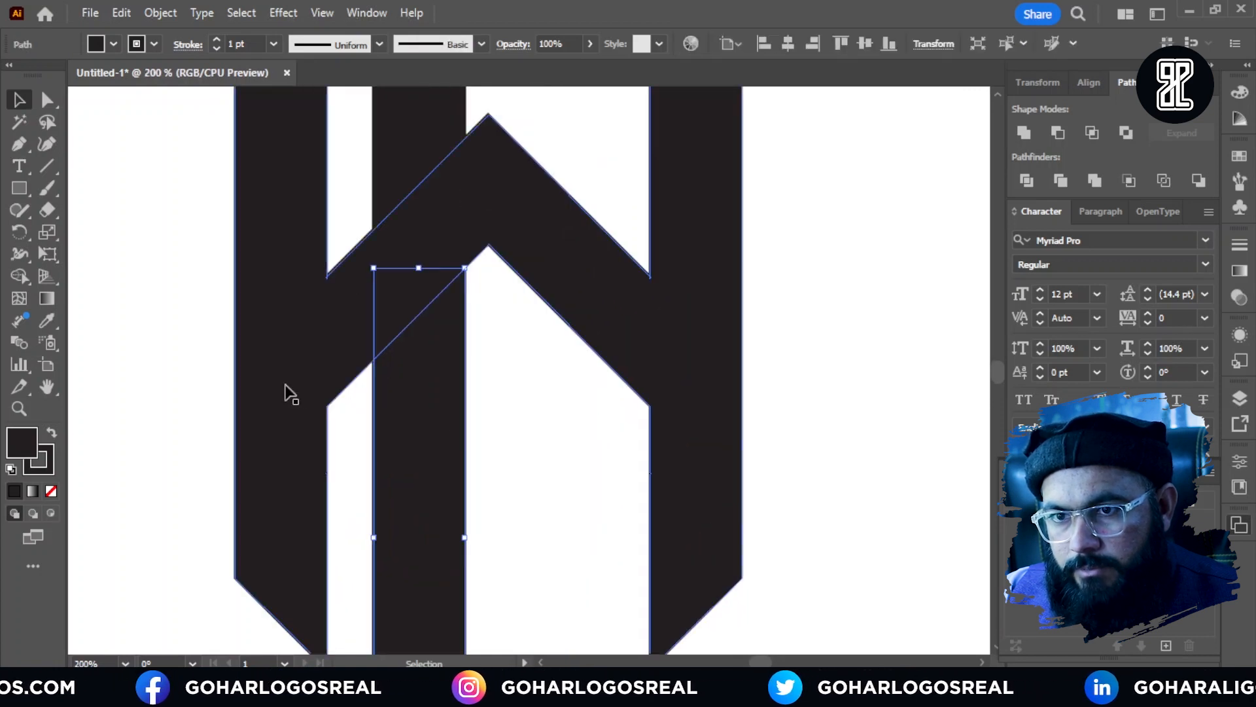
{"action": "scroll", "coordinate": [468, 429], "scroll_direction": "down", "scroll_amount": 2}
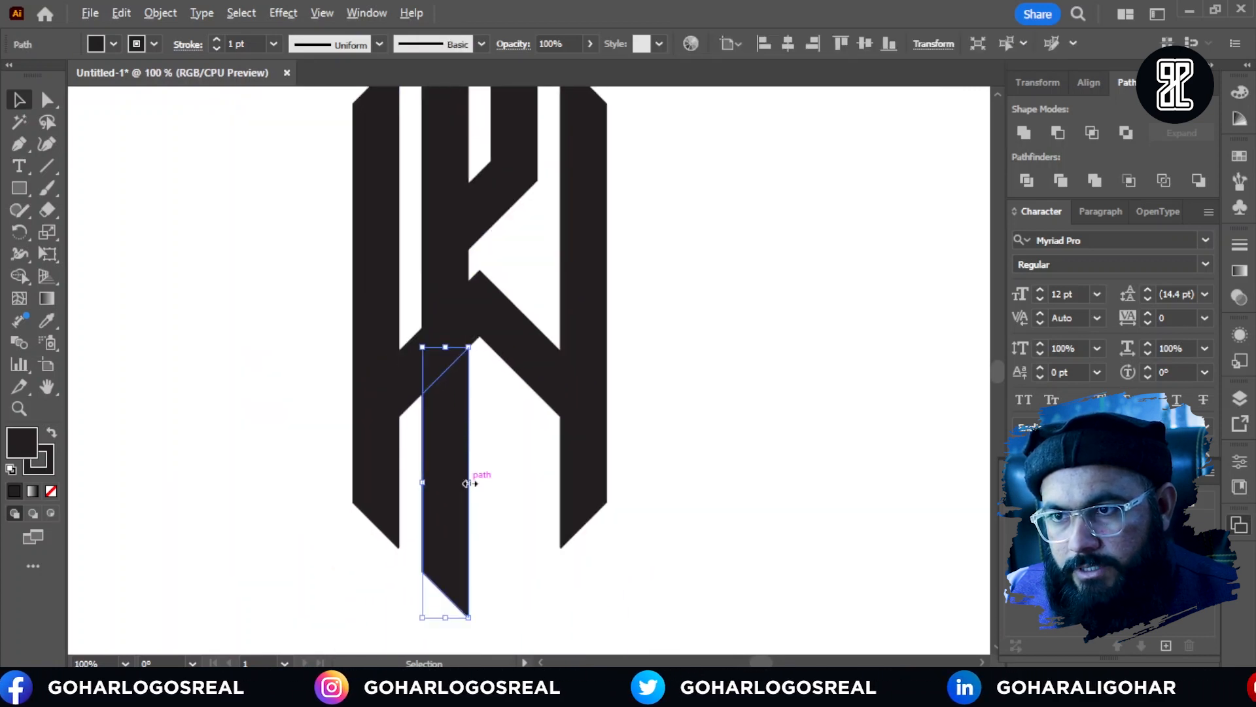
{"action": "scroll", "coordinate": [447, 374], "scroll_direction": "up", "scroll_amount": 2}
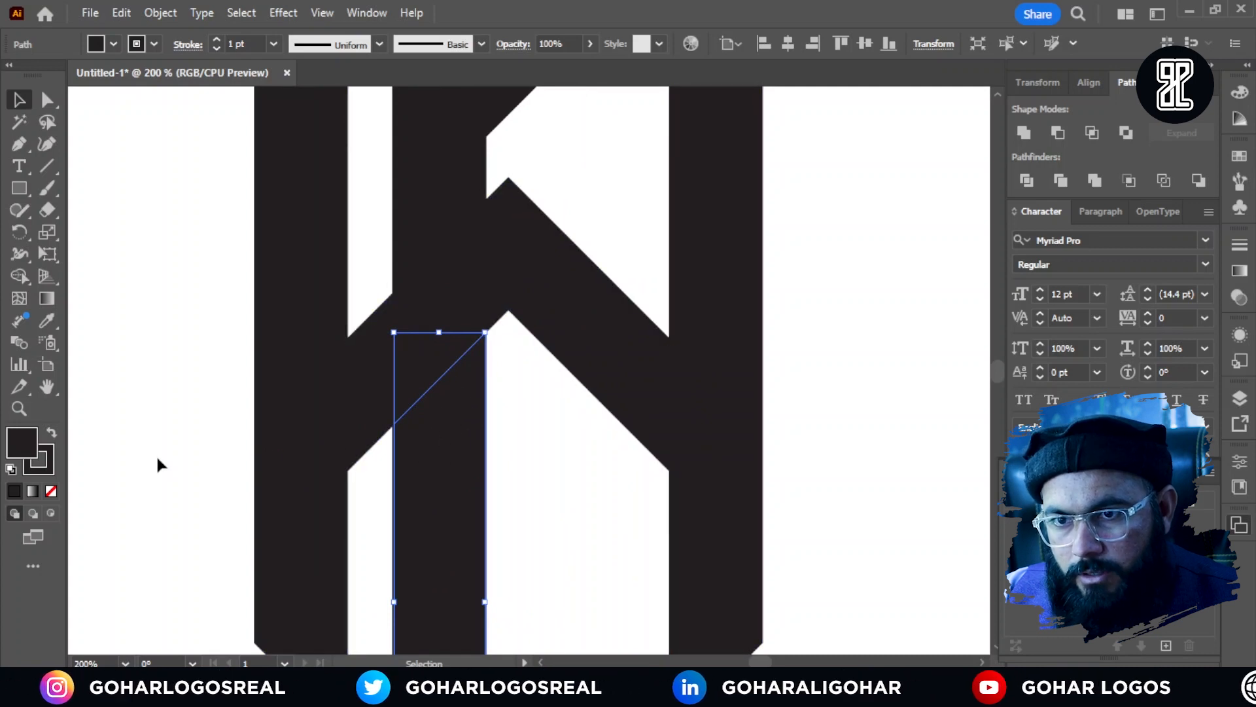
{"action": "scroll", "coordinate": [354, 386], "scroll_direction": "down", "scroll_amount": 1}
{"action": "left_click_drag", "start_coordinate": [248, 240], "coordinate": [804, 508]}
{"action": "left_click", "coordinate": [49, 469]}
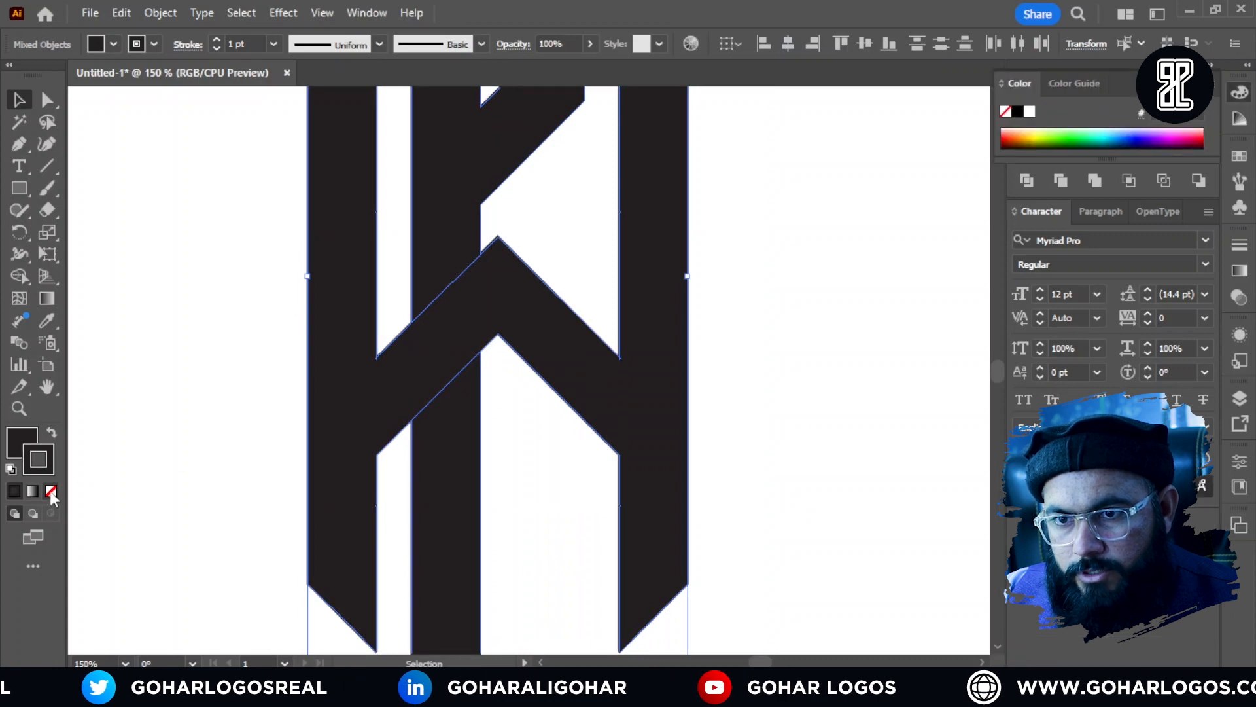
{"action": "left_click", "coordinate": [50, 491]}
{"action": "left_click", "coordinate": [202, 460]}
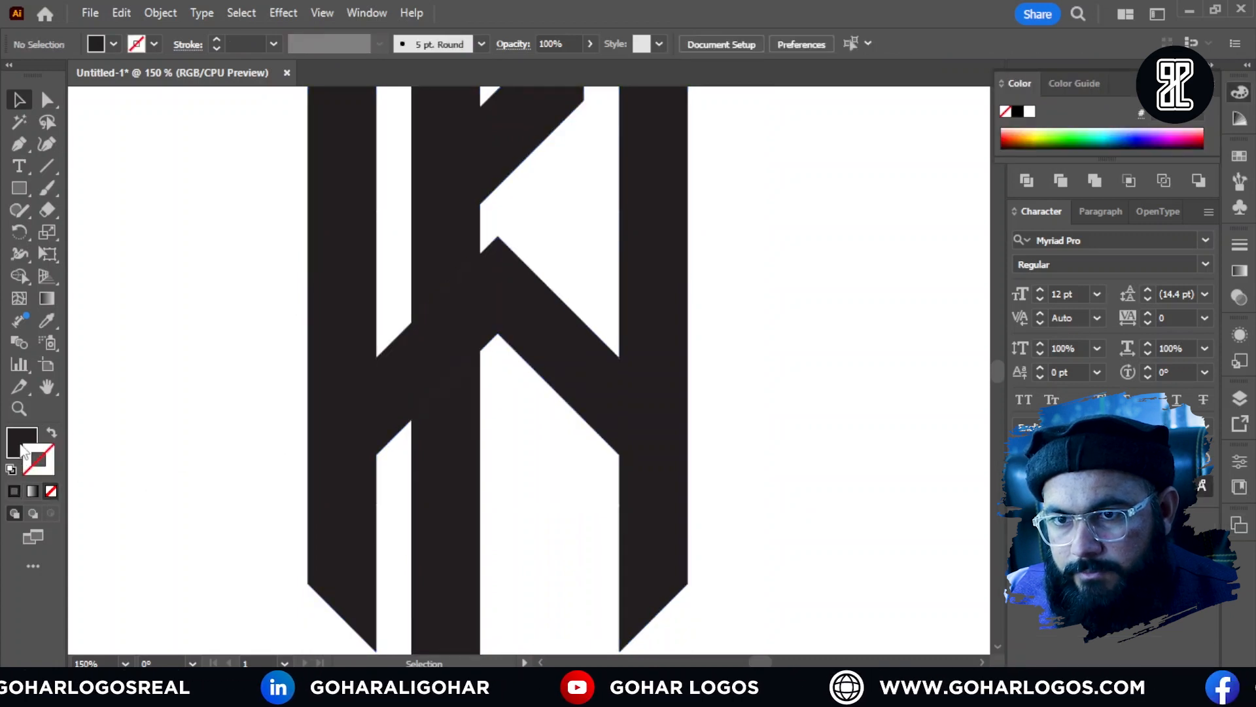
Step: Lower the slanted top edge of the P's stem to open a narrow gap beneath the W's diagonal
{"action": "left_click", "coordinate": [457, 401]}
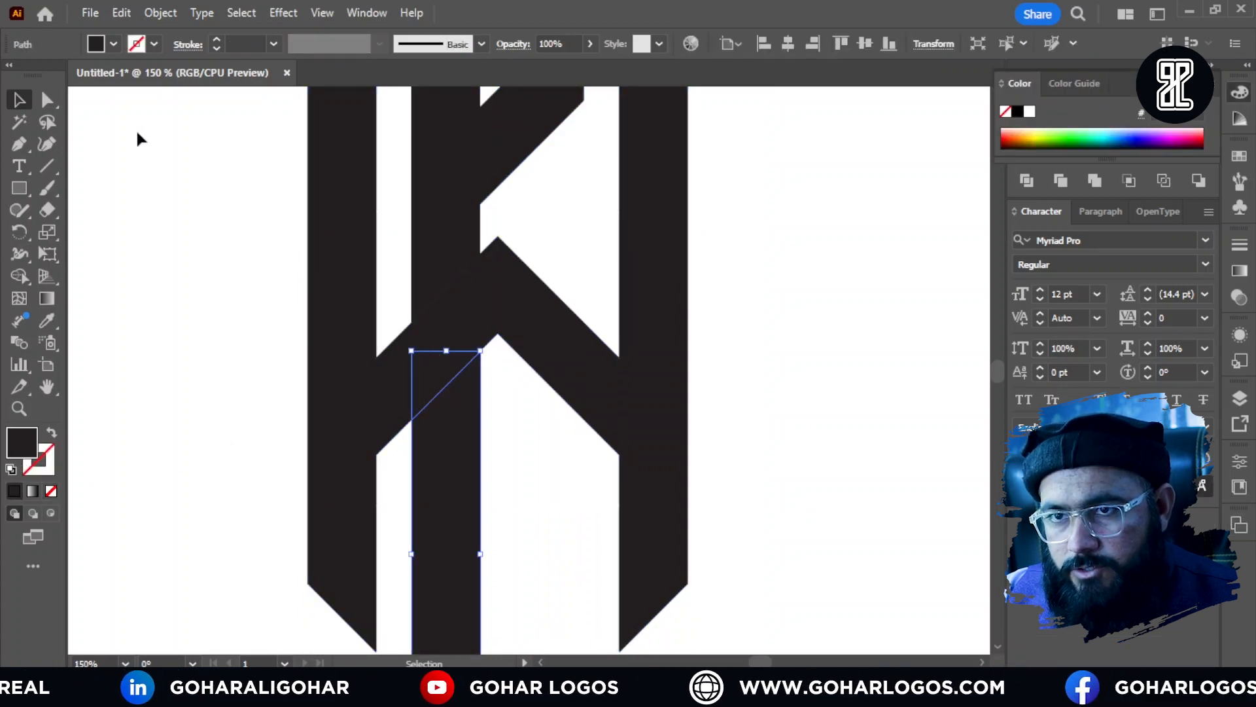
{"action": "left_click", "coordinate": [47, 100]}
{"action": "scroll", "coordinate": [445, 425], "scroll_direction": "up", "scroll_amount": 2}
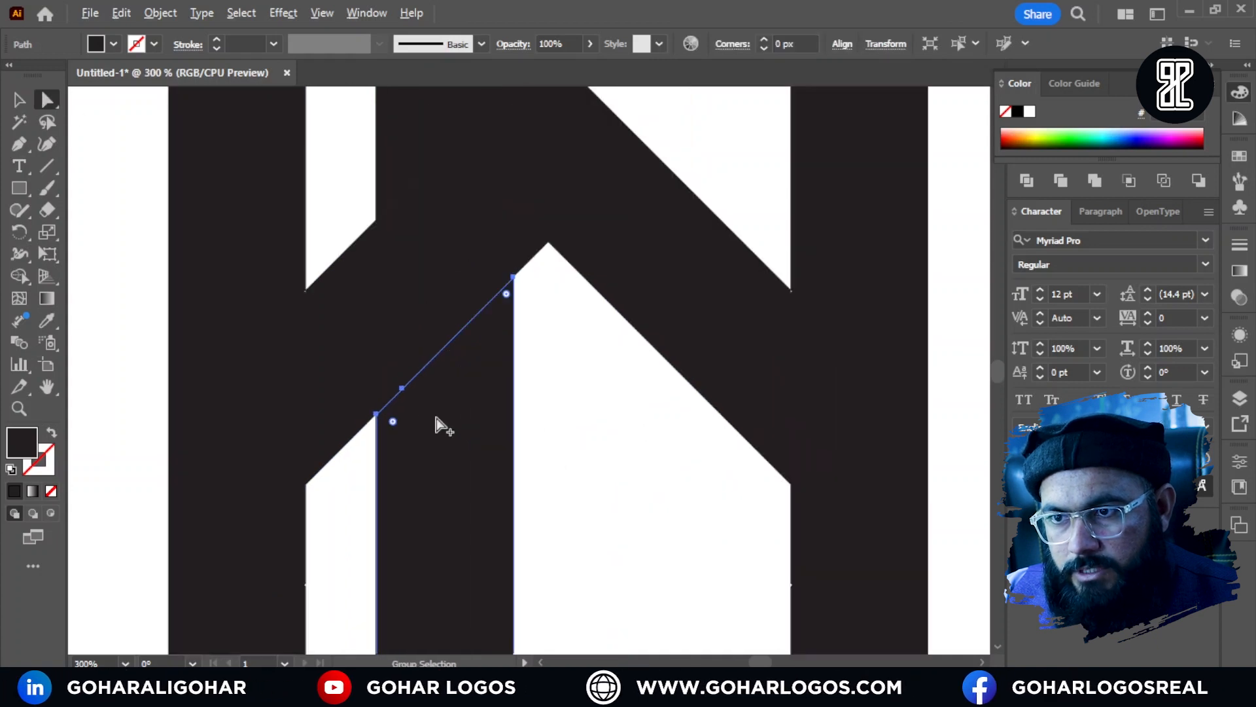
{"action": "left_click", "coordinate": [377, 416]}
{"action": "left_click", "coordinate": [402, 389], "text": "shift"}
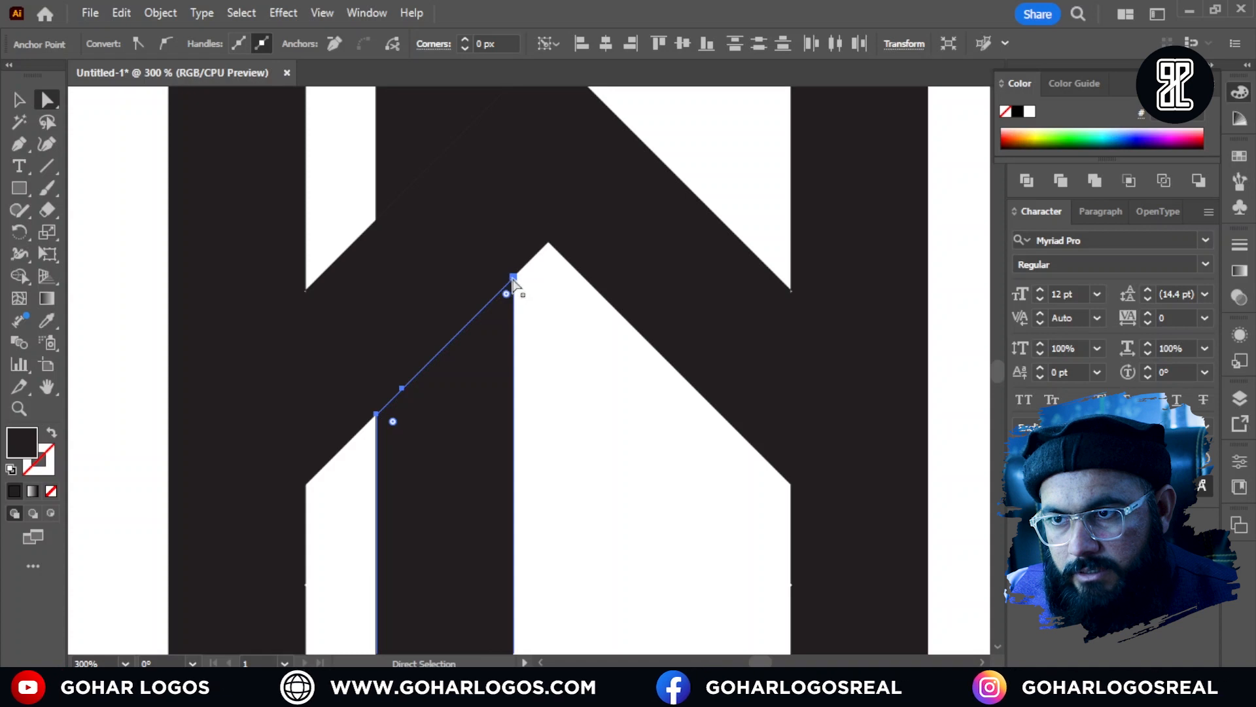
{"action": "left_click_drag", "start_coordinate": [513, 279], "coordinate": [514, 314]}
{"action": "left_click", "coordinate": [20, 100]}
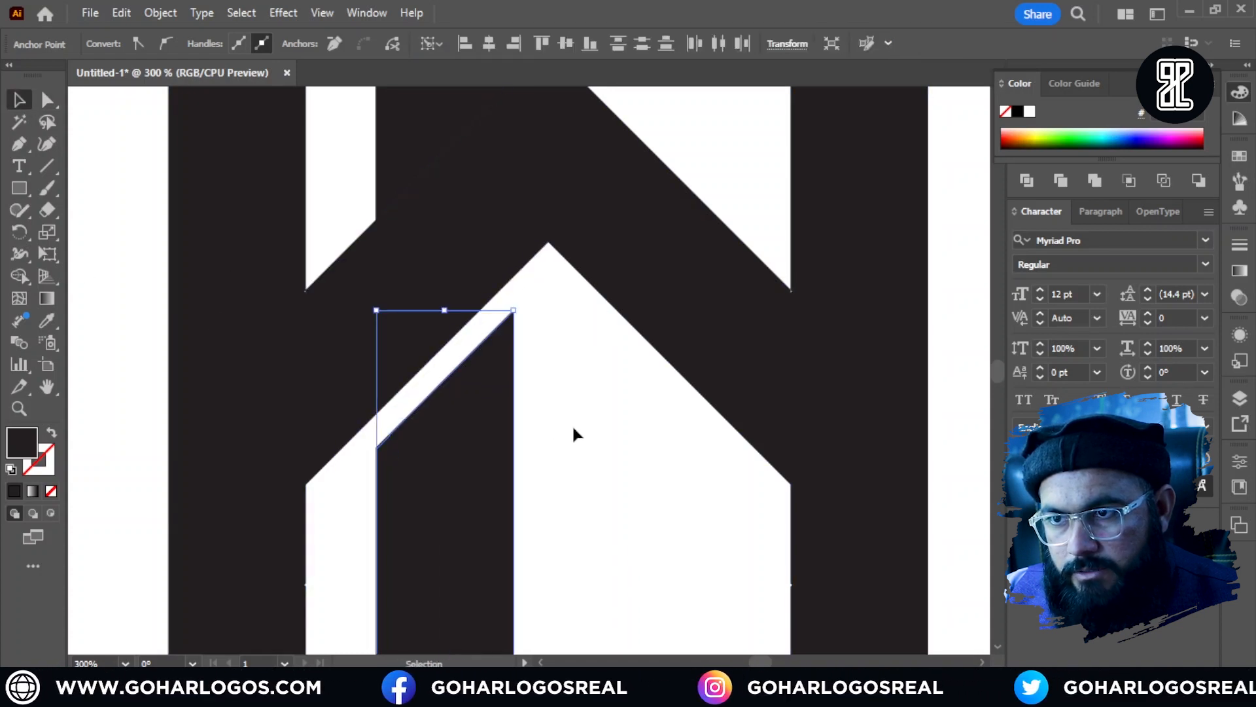
{"action": "left_click", "coordinate": [575, 435]}
{"action": "scroll", "coordinate": [482, 378], "scroll_direction": "down", "scroll_amount": 1}
{"action": "scroll", "coordinate": [476, 353], "scroll_direction": "up", "scroll_amount": 2}
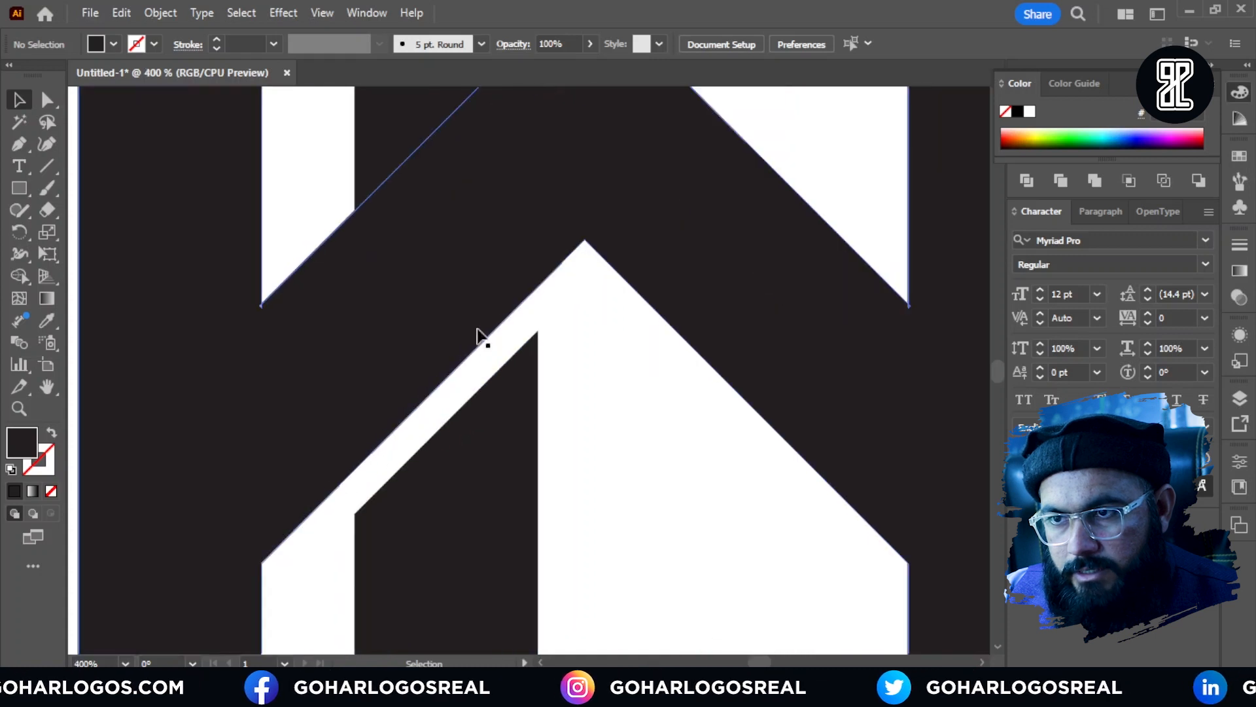
{"action": "scroll", "coordinate": [481, 506], "scroll_direction": "down", "scroll_amount": 3}
{"action": "scroll", "coordinate": [481, 515], "scroll_direction": "down", "scroll_amount": 2}
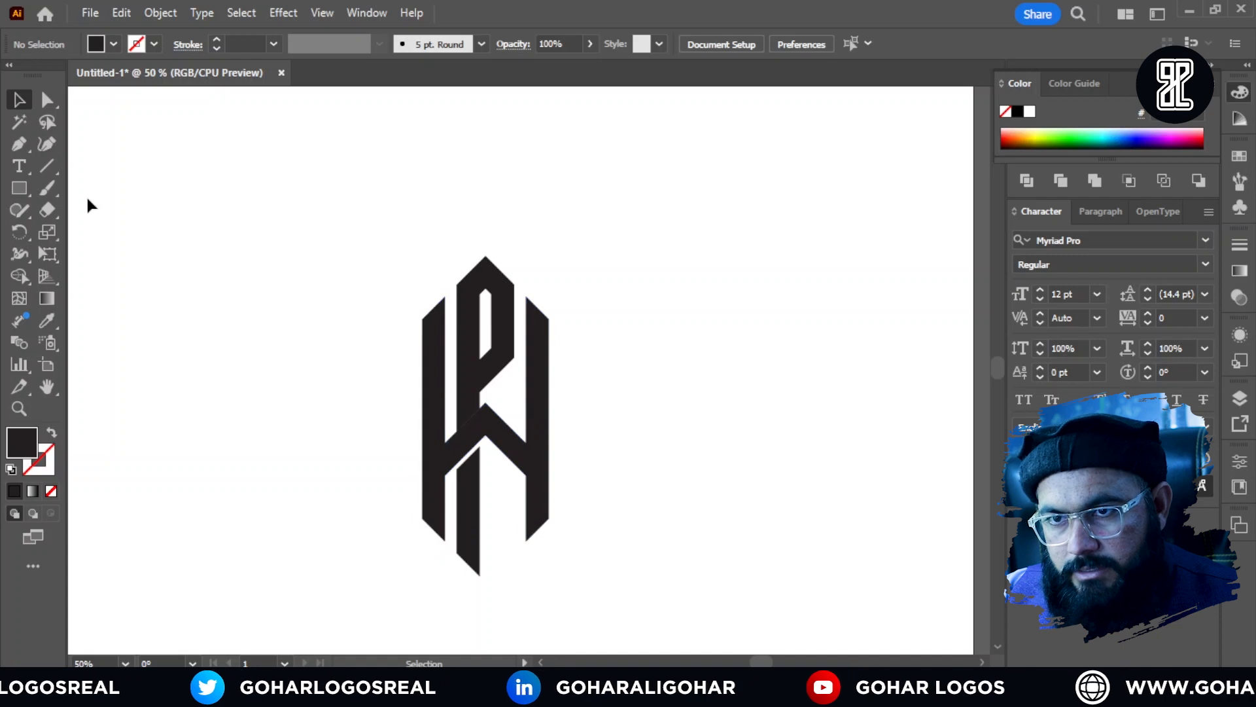
Step: Shorten the monogram by nudging up the bottom anchor points of both W arms and the P's stem together
{"action": "left_click", "coordinate": [48, 101]}
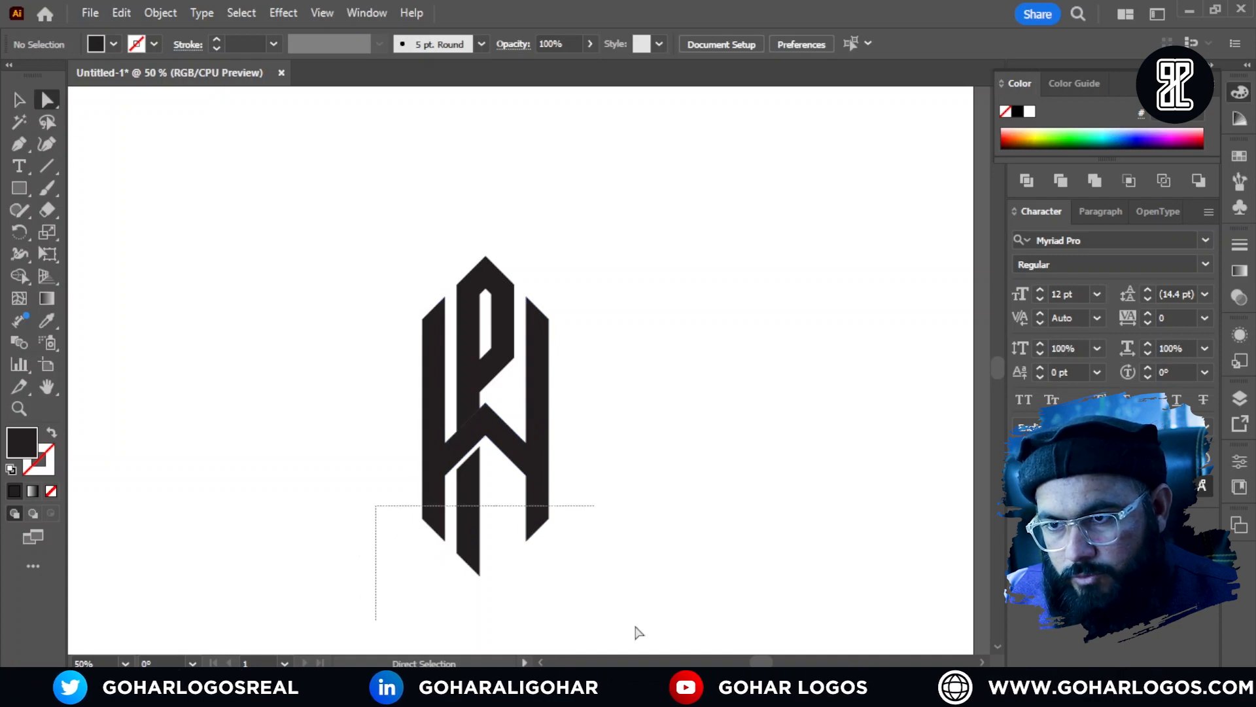
{"action": "left_click_drag", "start_coordinate": [638, 632], "coordinate": [661, 626]}
{"action": "scroll", "coordinate": [469, 580], "scroll_direction": "up", "scroll_amount": 3}
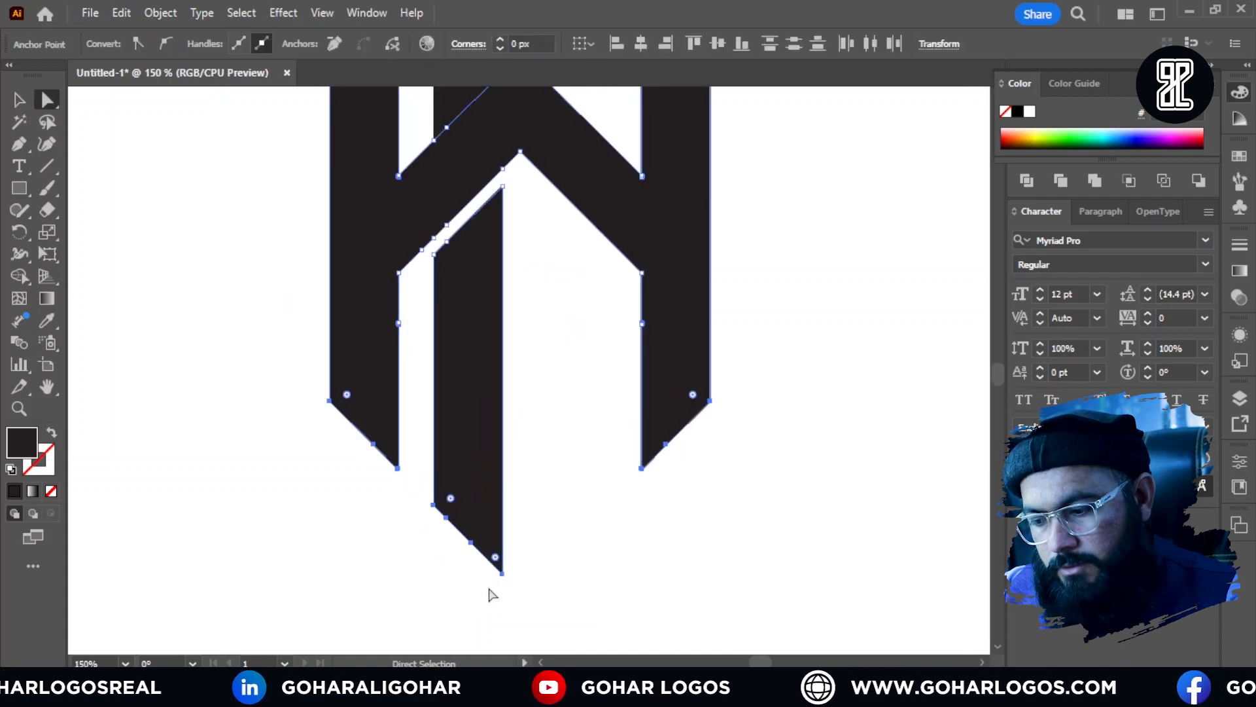
{"action": "key", "text": "Up"}
{"action": "key", "text": "Up"}
{"action": "key", "text": "Up"}
{"action": "key", "text": "Up"}
{"action": "key", "text": "Up"}
{"action": "key", "text": "Up"}
{"action": "key", "text": "Up"}
{"action": "key", "text": "Up"}
{"action": "key", "text": "Up"}
{"action": "key", "text": "Up"}
{"action": "key", "text": "Up"}
{"action": "key", "text": "Up"}
{"action": "key", "text": "Up"}
{"action": "key", "text": "Up"}
{"action": "key", "text": "Up"}
{"action": "key", "text": "Up"}
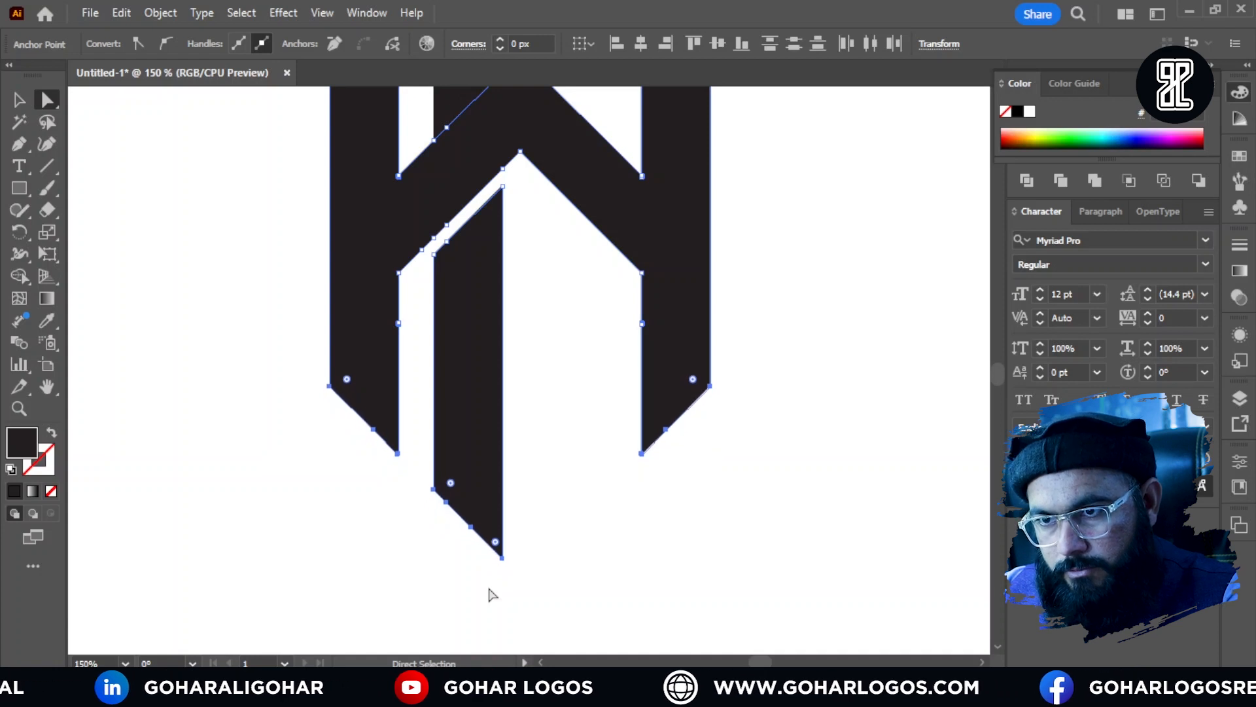
{"action": "key", "text": "Up"}
{"action": "key", "text": "Up"}
{"action": "key", "text": "Up"}
{"action": "key", "text": "Up"}
{"action": "key", "text": "Up"}
{"action": "key", "text": "Up"}
{"action": "key", "text": "Up"}
{"action": "key", "text": "Up"}
{"action": "key", "text": "Up"}
{"action": "key", "text": "Up"}
{"action": "key", "text": "Up"}
{"action": "key", "text": "Up"}
{"action": "key", "text": "Up"}
{"action": "key", "text": "Up"}
{"action": "key", "text": "Up"}
{"action": "key", "text": "Up"}
{"action": "key", "text": "Up"}
{"action": "key", "text": "Up"}
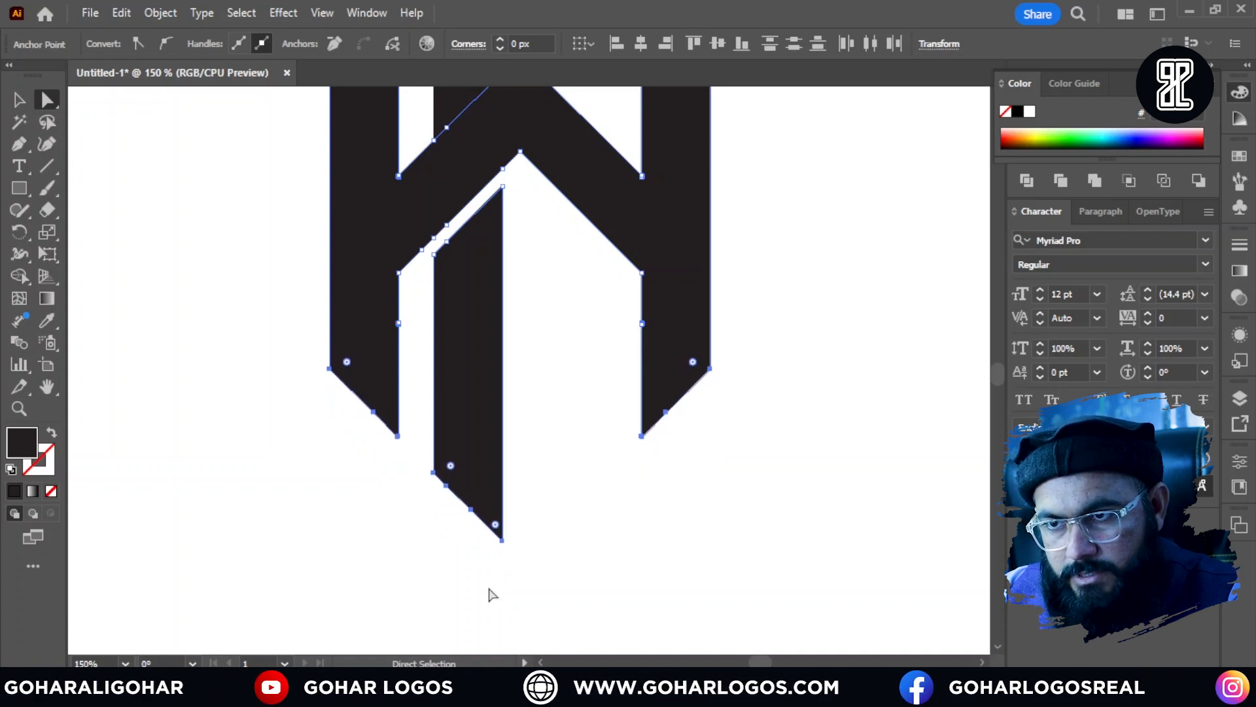
{"action": "key", "text": "Up"}
{"action": "key", "text": "Up"}
{"action": "key", "text": "Up"}
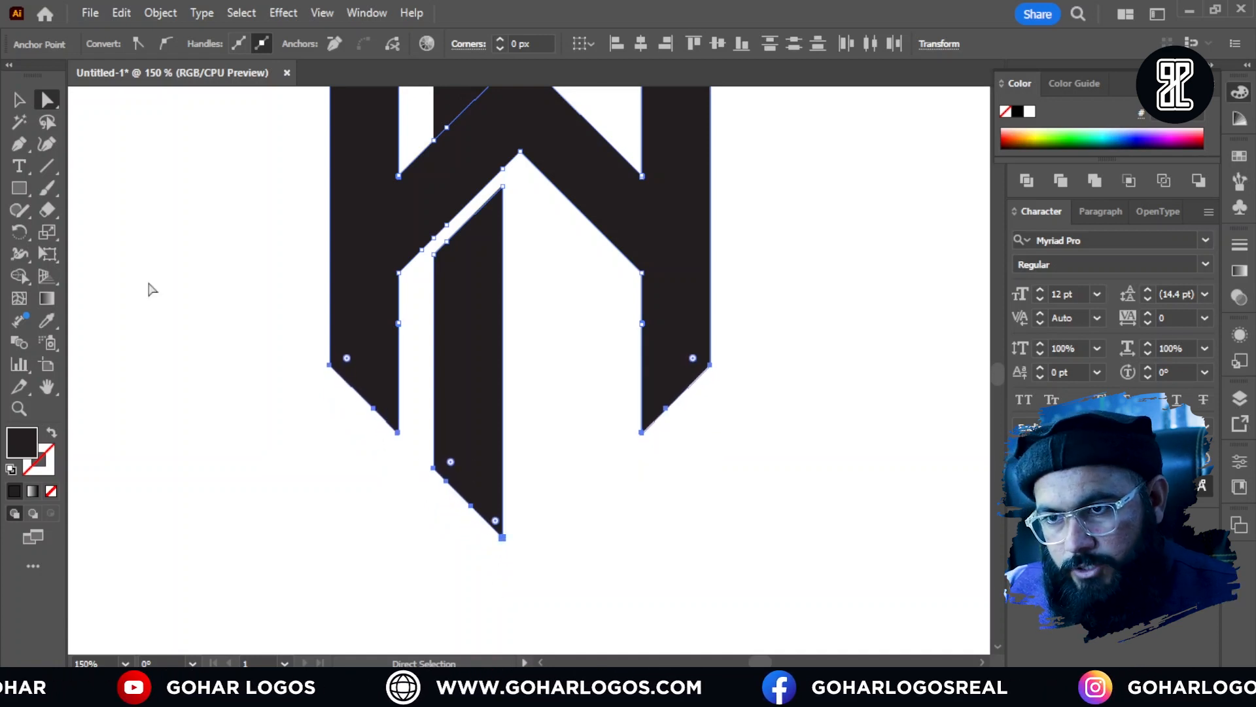
{"action": "left_click", "coordinate": [18, 99]}
{"action": "left_click", "coordinate": [216, 350]}
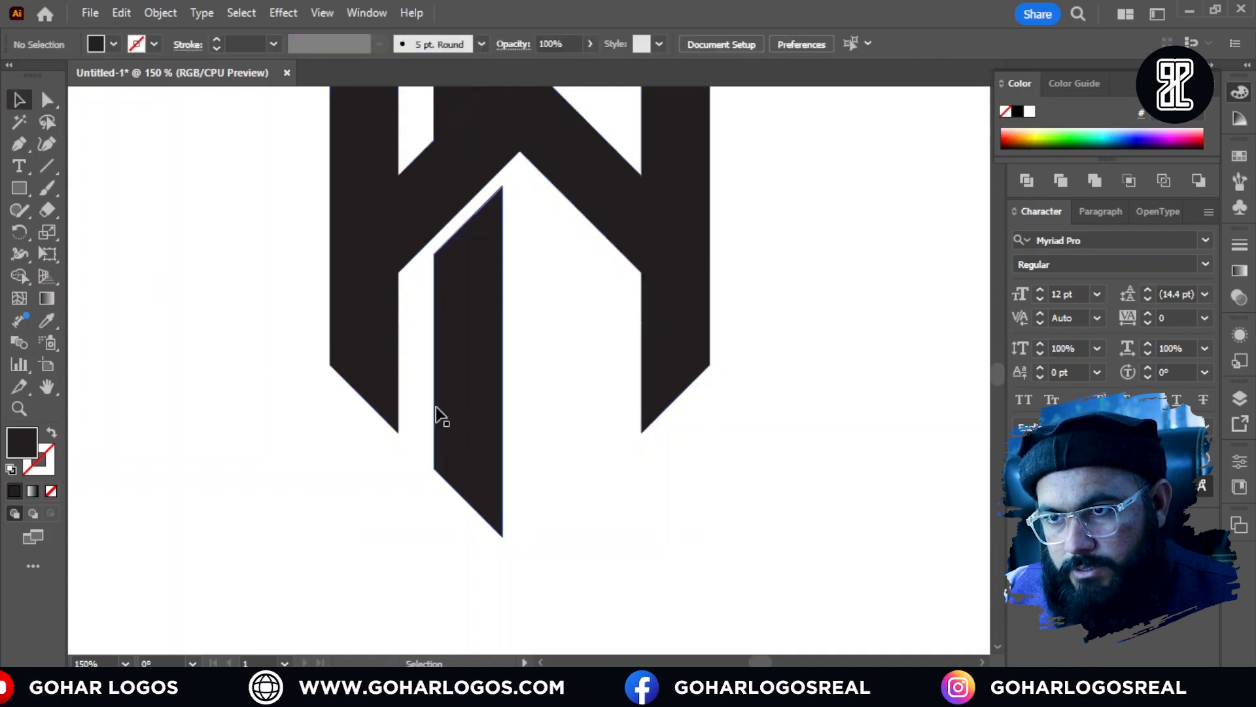
Step: Group all the logo shapes into one object and deselect it
{"action": "scroll", "coordinate": [523, 462], "scroll_direction": "down", "scroll_amount": 1}
{"action": "scroll", "coordinate": [560, 521], "scroll_direction": "down", "scroll_amount": 2}
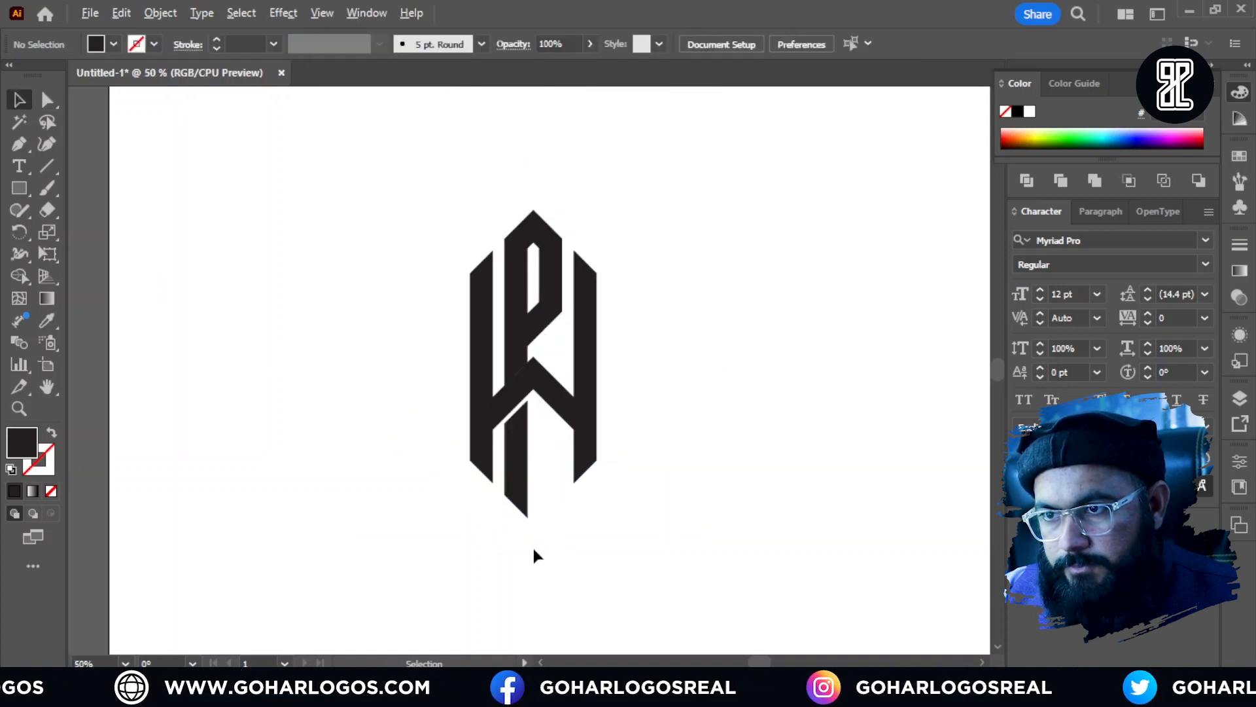
{"action": "left_click_drag", "start_coordinate": [651, 451], "coordinate": [592, 463]}
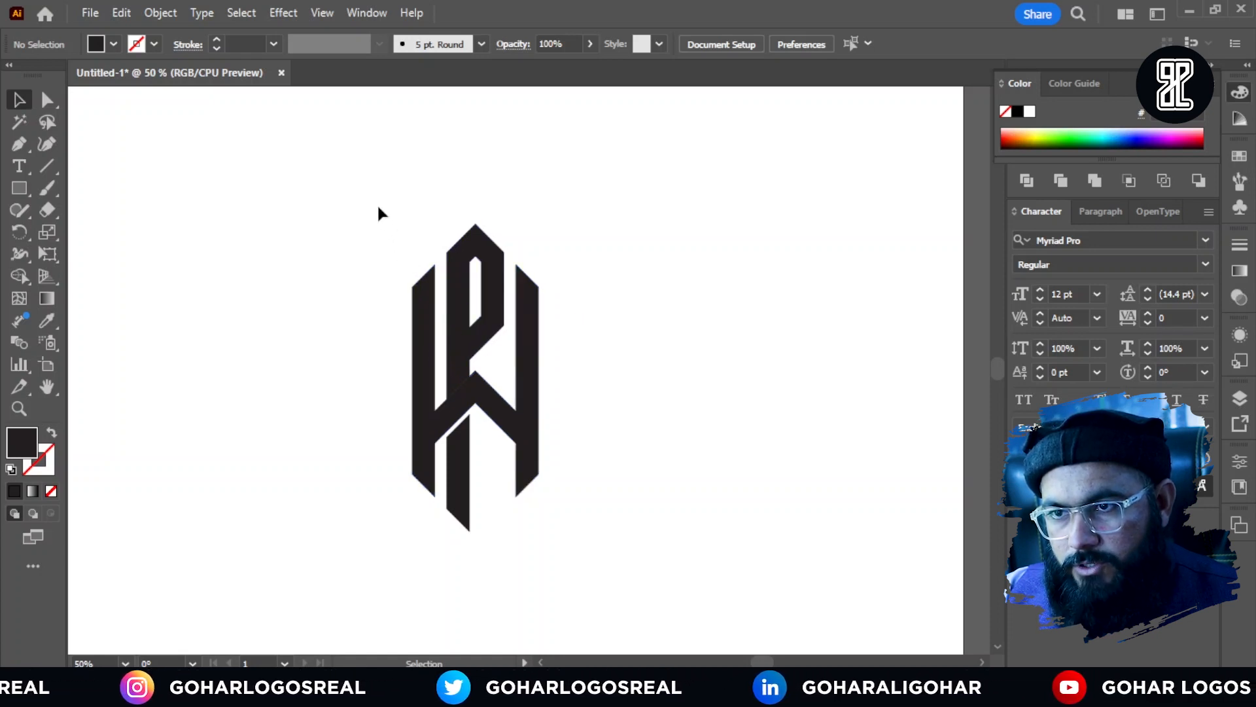
{"action": "left_click_drag", "start_coordinate": [368, 193], "coordinate": [605, 546]}
{"action": "right_click", "coordinate": [526, 392]}
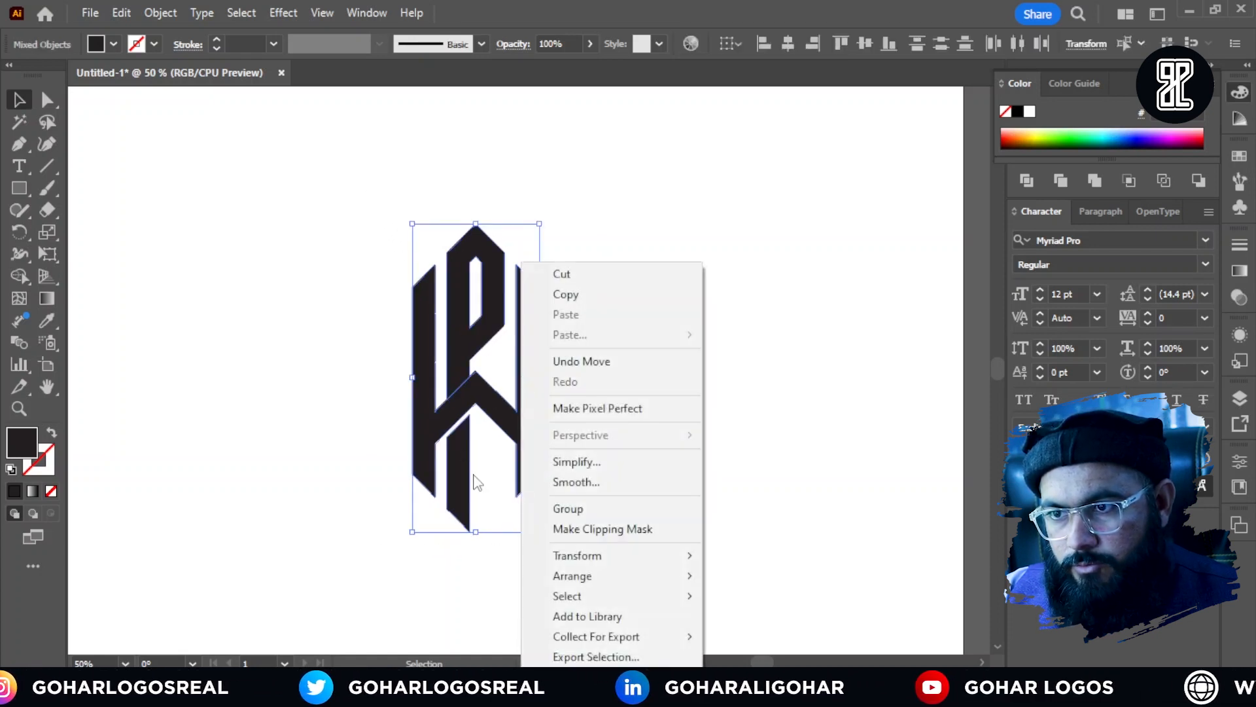
{"action": "left_click", "coordinate": [568, 508]}
{"action": "left_click", "coordinate": [638, 429]}
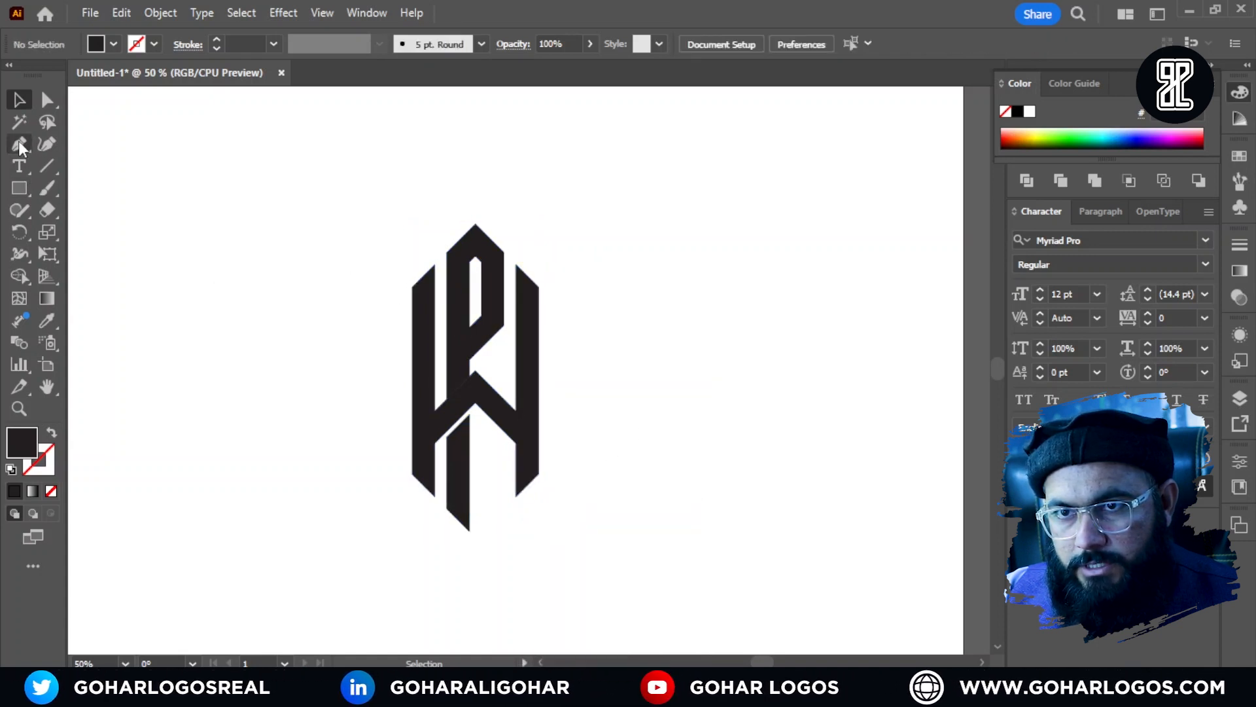
Step: Start a Pen path at the outer corner of the left W arm's slanted top edge
{"action": "scroll", "coordinate": [424, 340], "scroll_direction": "up", "scroll_amount": 7}
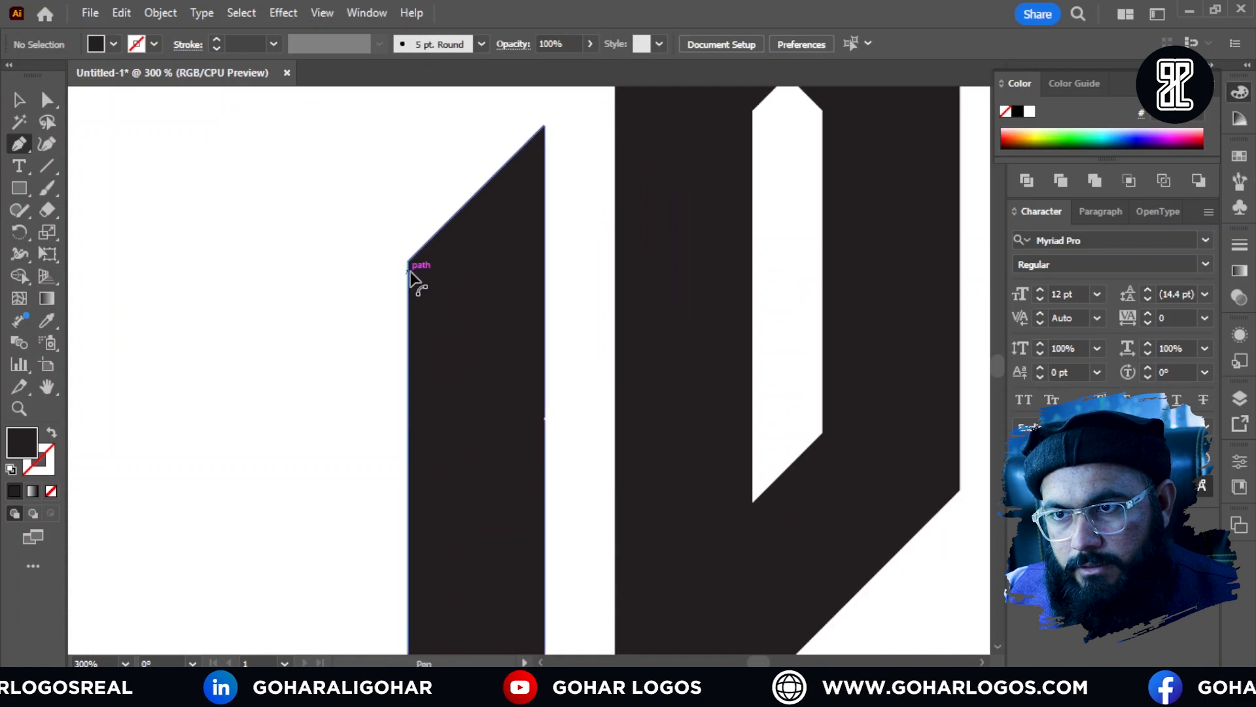
{"action": "left_click", "coordinate": [409, 252]}
{"action": "scroll", "coordinate": [373, 314], "scroll_direction": "down", "scroll_amount": 5}
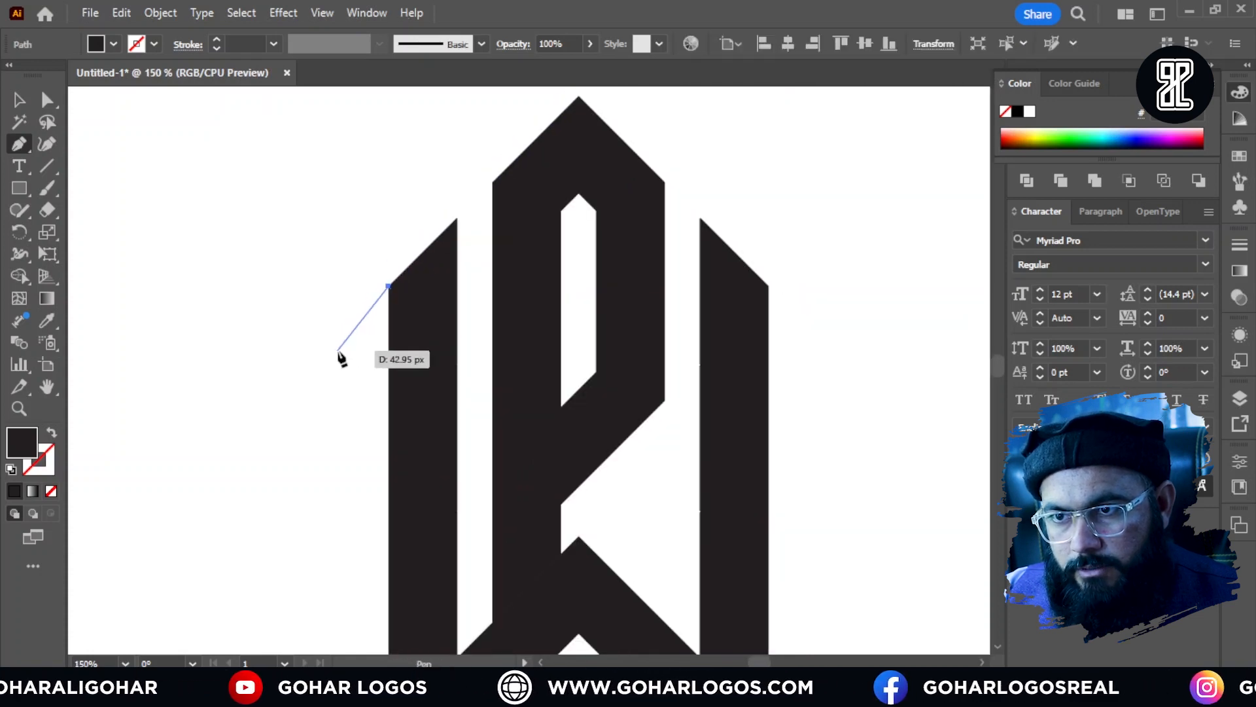
{"action": "left_click_drag", "start_coordinate": [333, 343], "coordinate": [367, 360]}
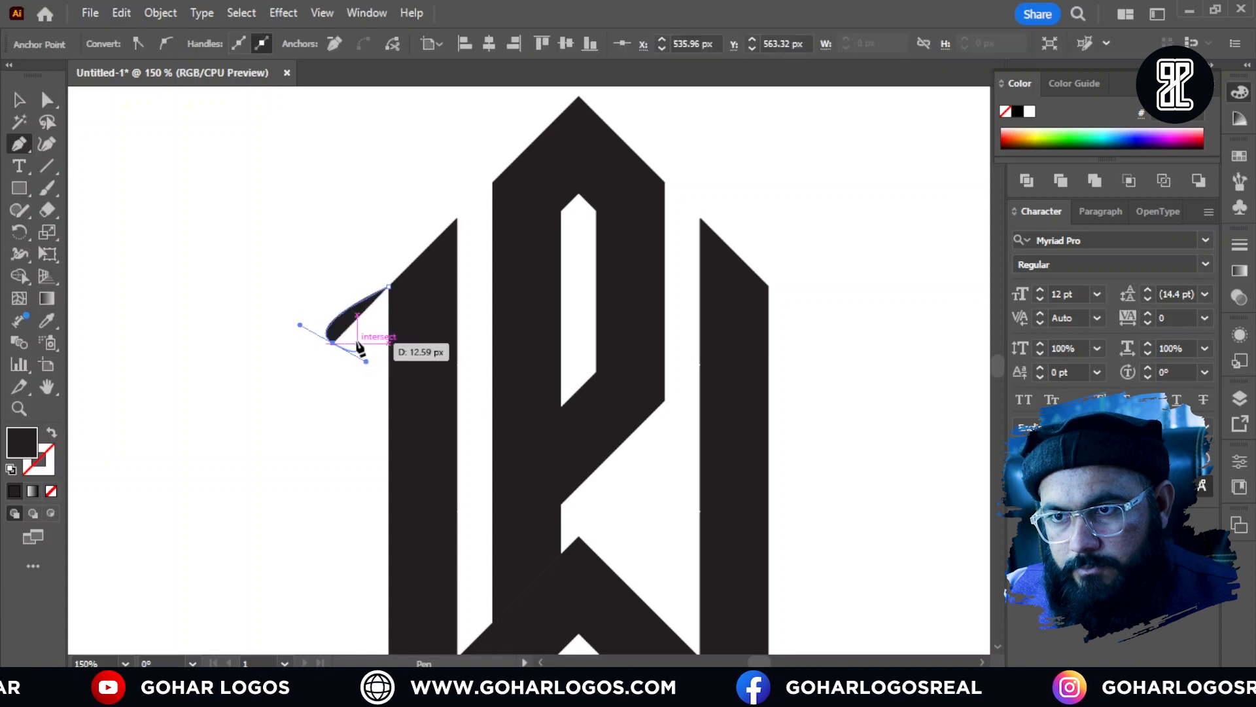
{"action": "left_click_drag", "start_coordinate": [395, 317], "coordinate": [428, 327]}
{"action": "key", "text": "ctrl+z"}
{"action": "key", "text": "ctrl+z"}
Step: Draw a closed, curved hook with its tip curling down from the upper outer edge of the left W arm
{"action": "left_click_drag", "start_coordinate": [342, 348], "coordinate": [391, 379]}
{"action": "left_click", "coordinate": [342, 348]}
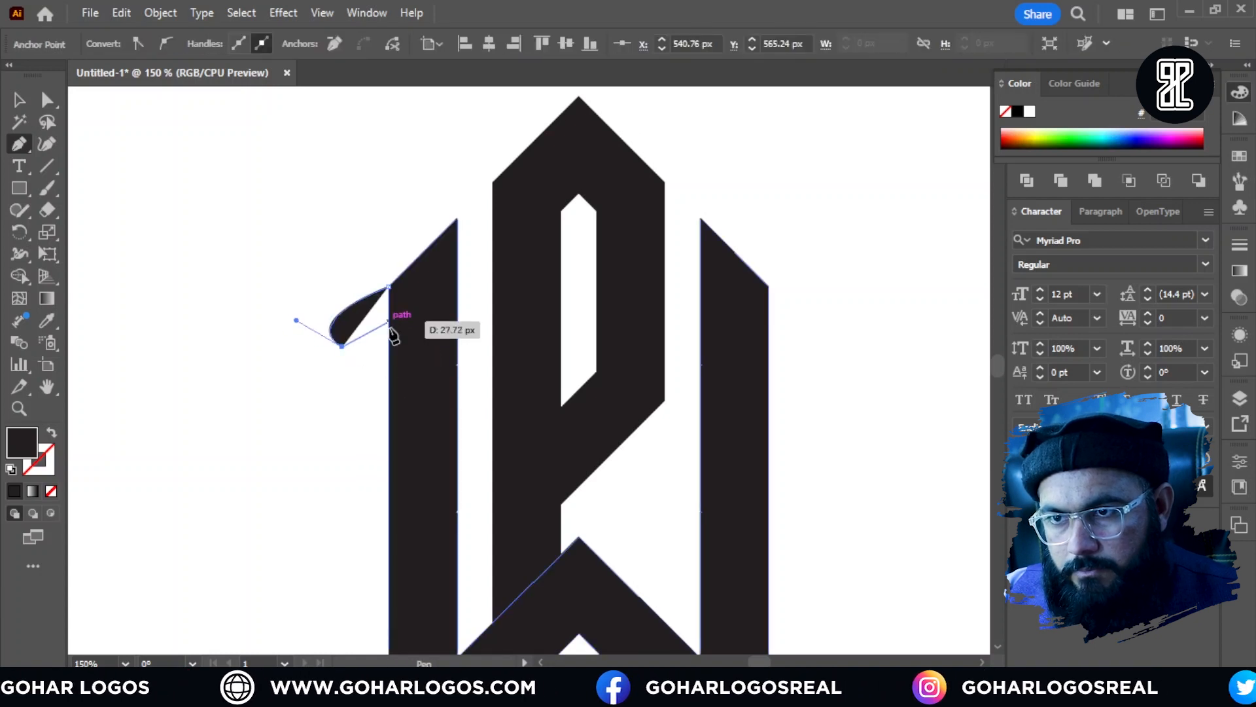
{"action": "left_click_drag", "start_coordinate": [389, 330], "coordinate": [442, 333]}
{"action": "key", "text": "ctrl+z"}
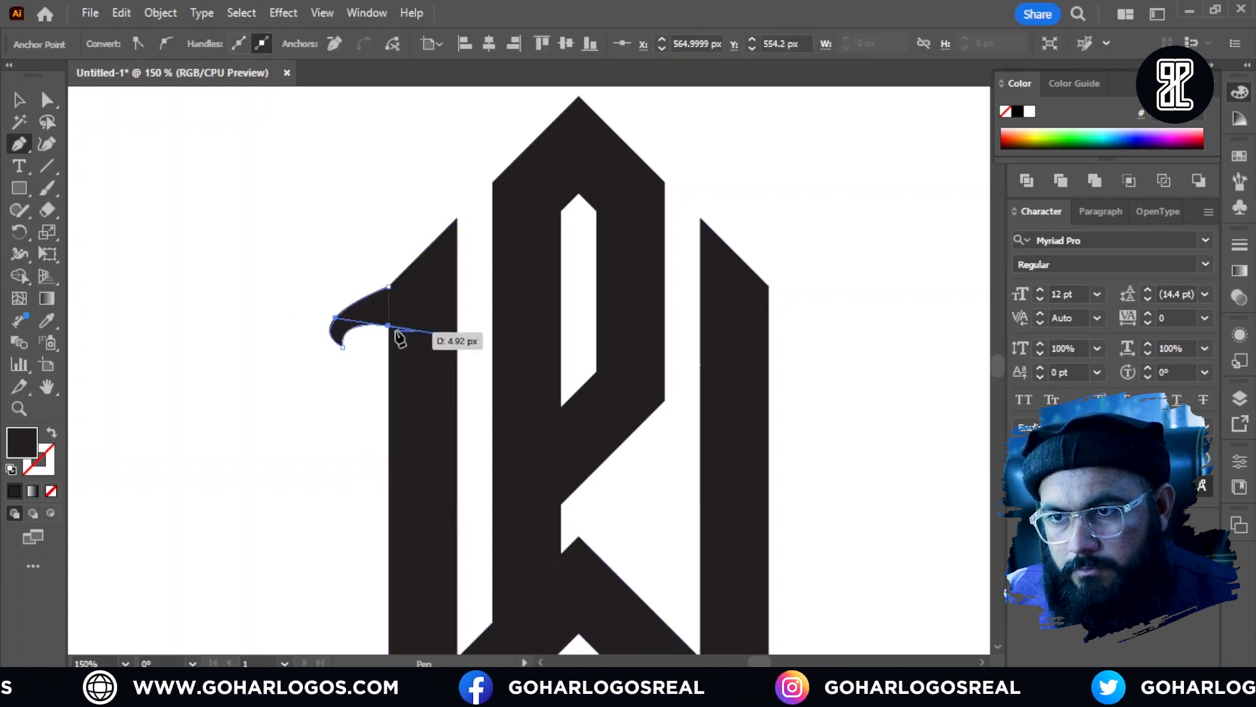
{"action": "left_click", "coordinate": [388, 326]}
{"action": "scroll", "coordinate": [389, 325], "scroll_direction": "up", "scroll_amount": 3}
{"action": "left_click", "coordinate": [395, 229]}
{"action": "key", "text": "v"}
{"action": "left_click", "coordinate": [347, 226]}
{"action": "scroll", "coordinate": [370, 296], "scroll_direction": "down", "scroll_amount": 2}
{"action": "left_click", "coordinate": [366, 298]}
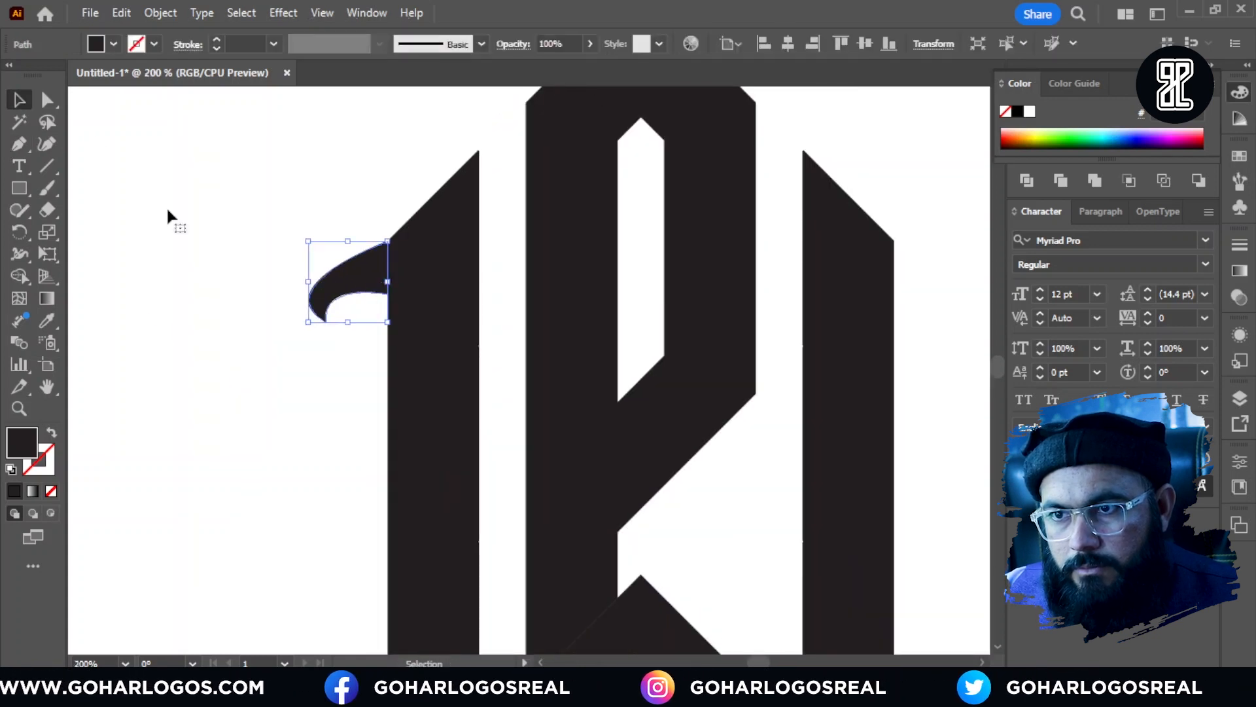
Step: Stretch the left hook downward to make it taller, keeping its top edge in place, and deselect it
{"action": "left_click_drag", "start_coordinate": [348, 321], "coordinate": [353, 366]}
{"action": "left_click", "coordinate": [333, 414]}
{"action": "scroll", "coordinate": [321, 415], "scroll_direction": "down", "scroll_amount": 2}
{"action": "scroll", "coordinate": [367, 360], "scroll_direction": "up", "scroll_amount": 2}
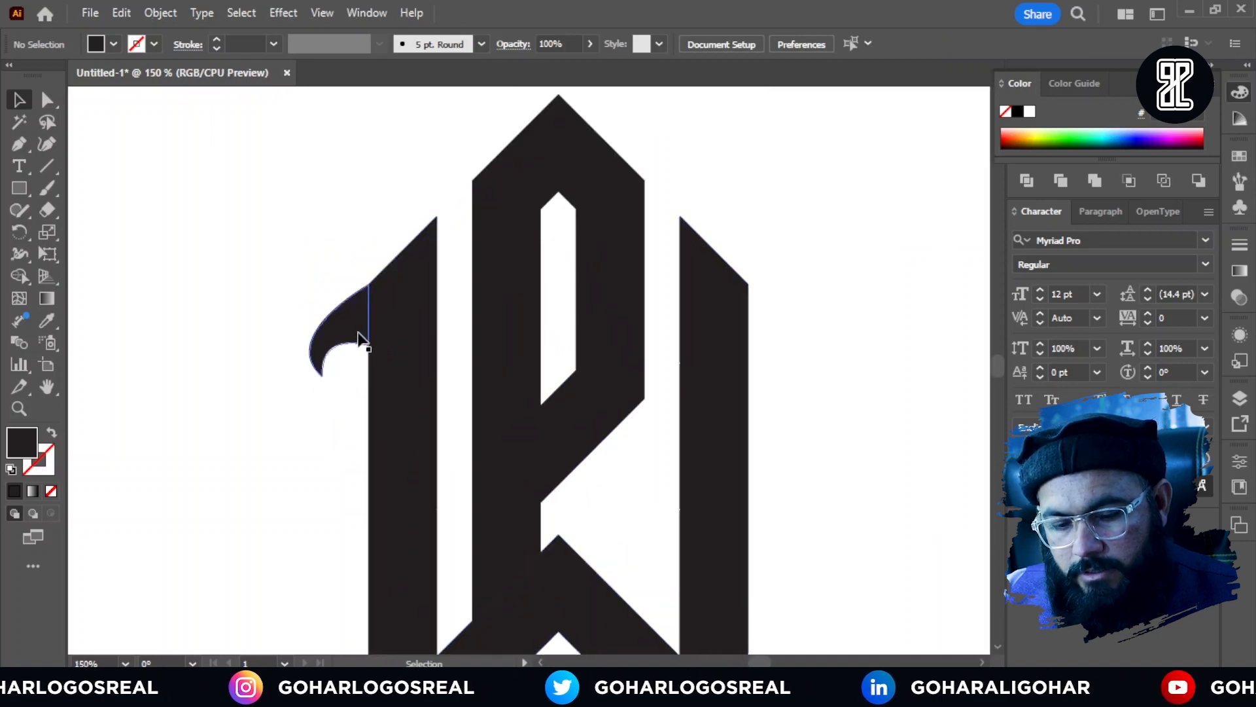
Step: Copy the hook to the right W arm, reflect it on the vertical axis and attach it to the arm's upper outer edge
{"action": "left_click_drag", "start_coordinate": [367, 335], "coordinate": [753, 339]}
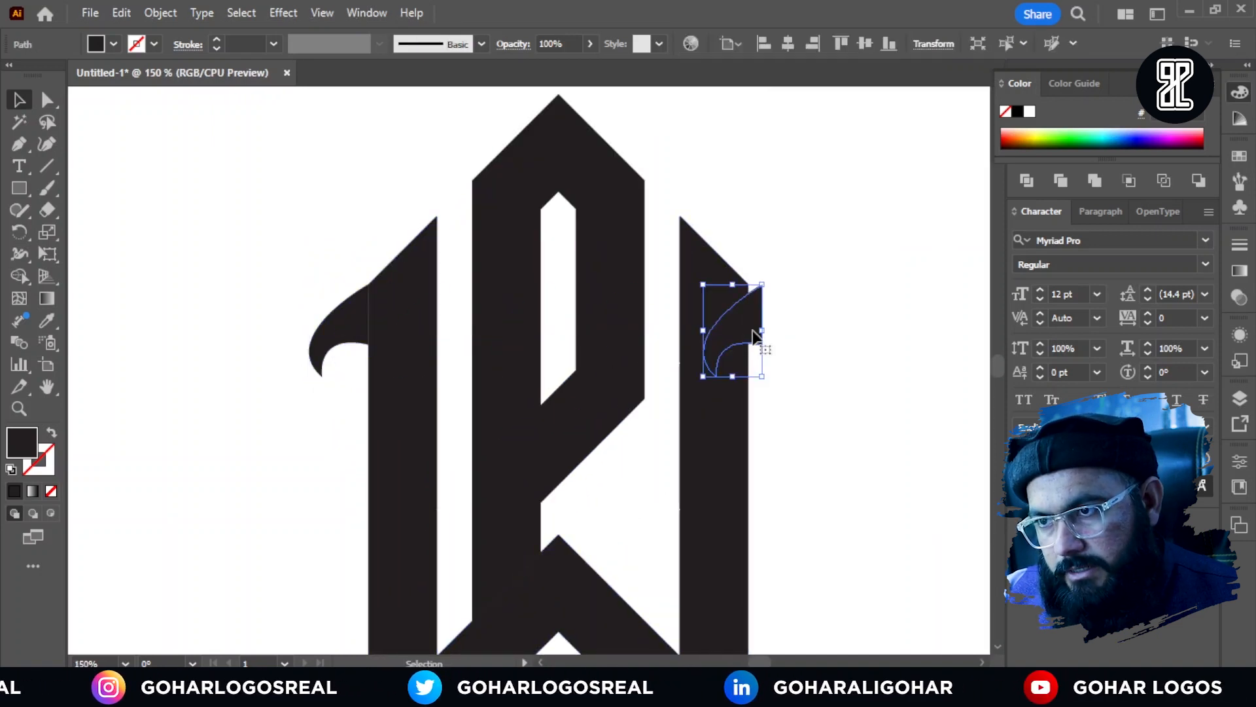
{"action": "right_click", "coordinate": [752, 339]}
{"action": "mouse_move", "coordinate": [811, 555]}
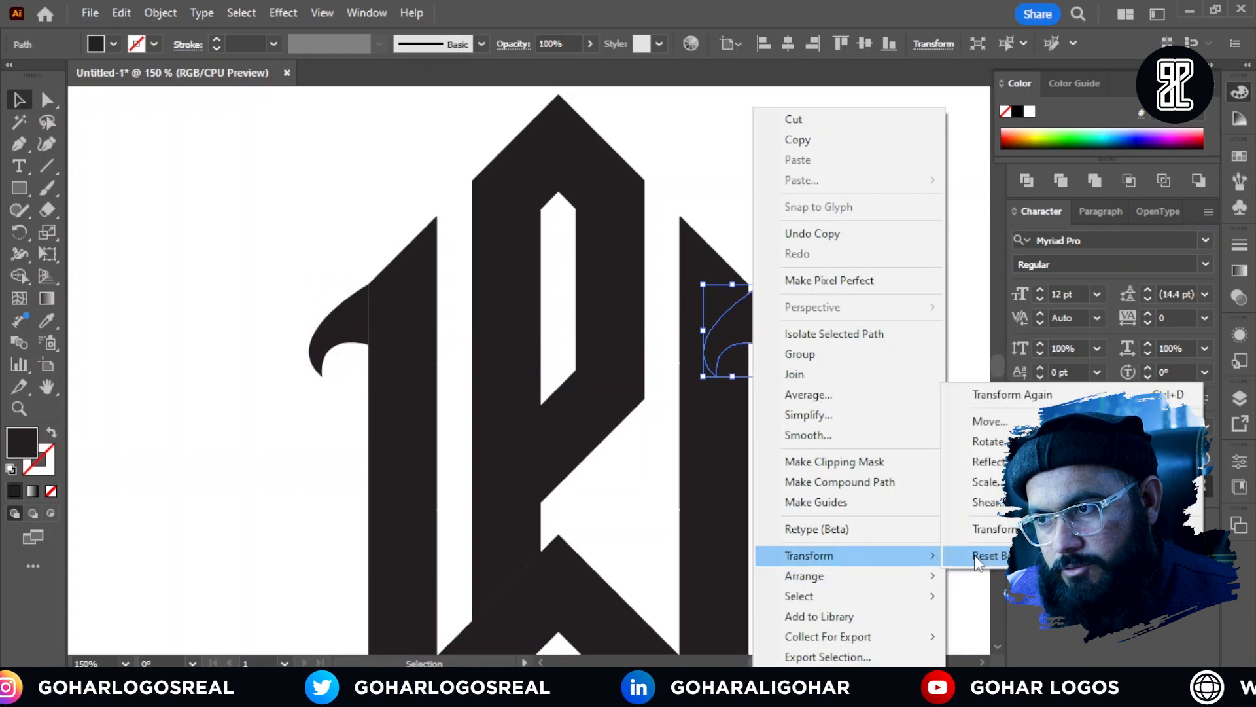
{"action": "left_click", "coordinate": [987, 461]}
{"action": "left_click", "coordinate": [942, 457]}
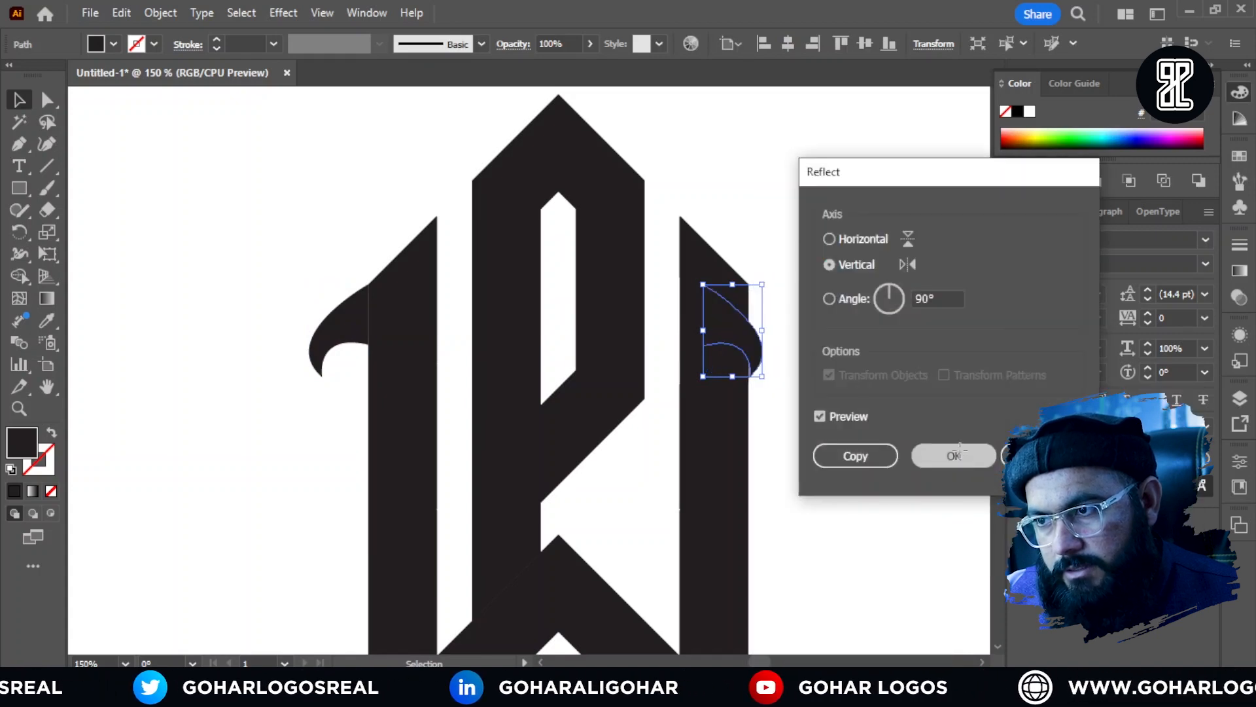
{"action": "left_click", "coordinate": [790, 265]}
{"action": "scroll", "coordinate": [746, 265], "scroll_direction": "up", "scroll_amount": 4}
{"action": "left_click_drag", "start_coordinate": [732, 542], "coordinate": [845, 527]}
{"action": "left_click", "coordinate": [761, 317]}
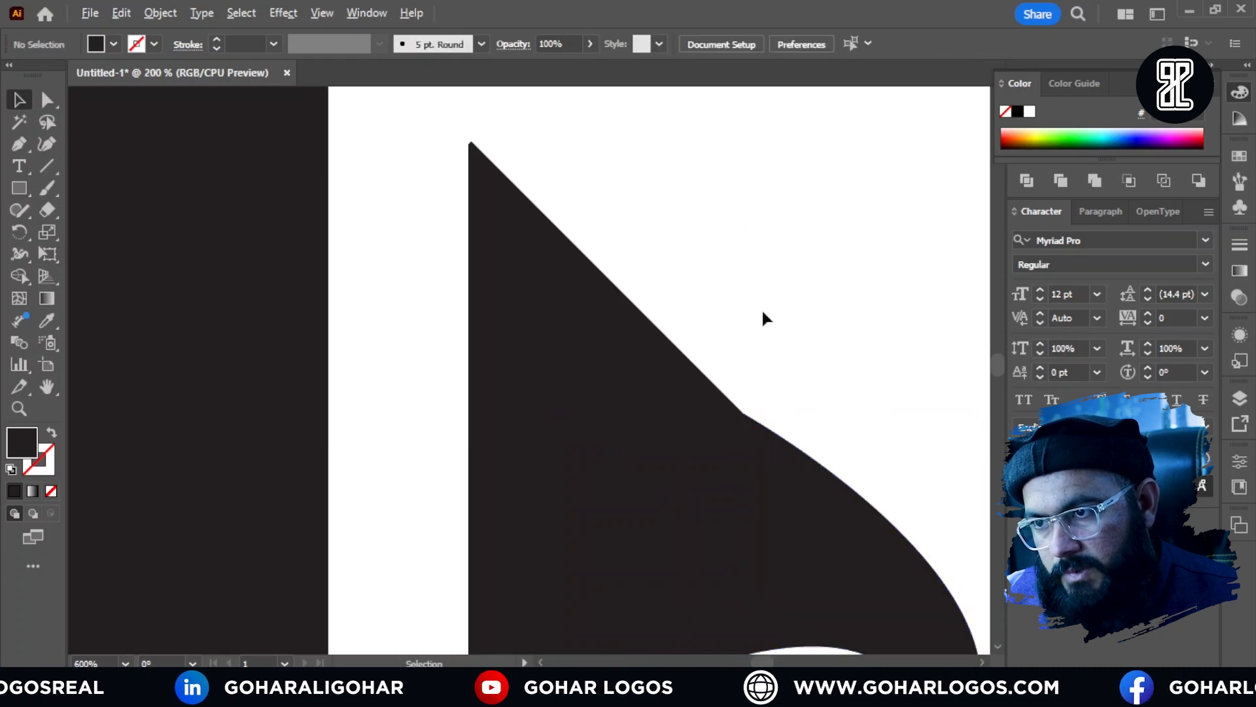
Step: Draw a closed, rounded bulge about 8 px wide and 35 px tall on the left arm's outer edge, just below the hook
{"action": "scroll", "coordinate": [762, 317], "scroll_direction": "down", "scroll_amount": 5}
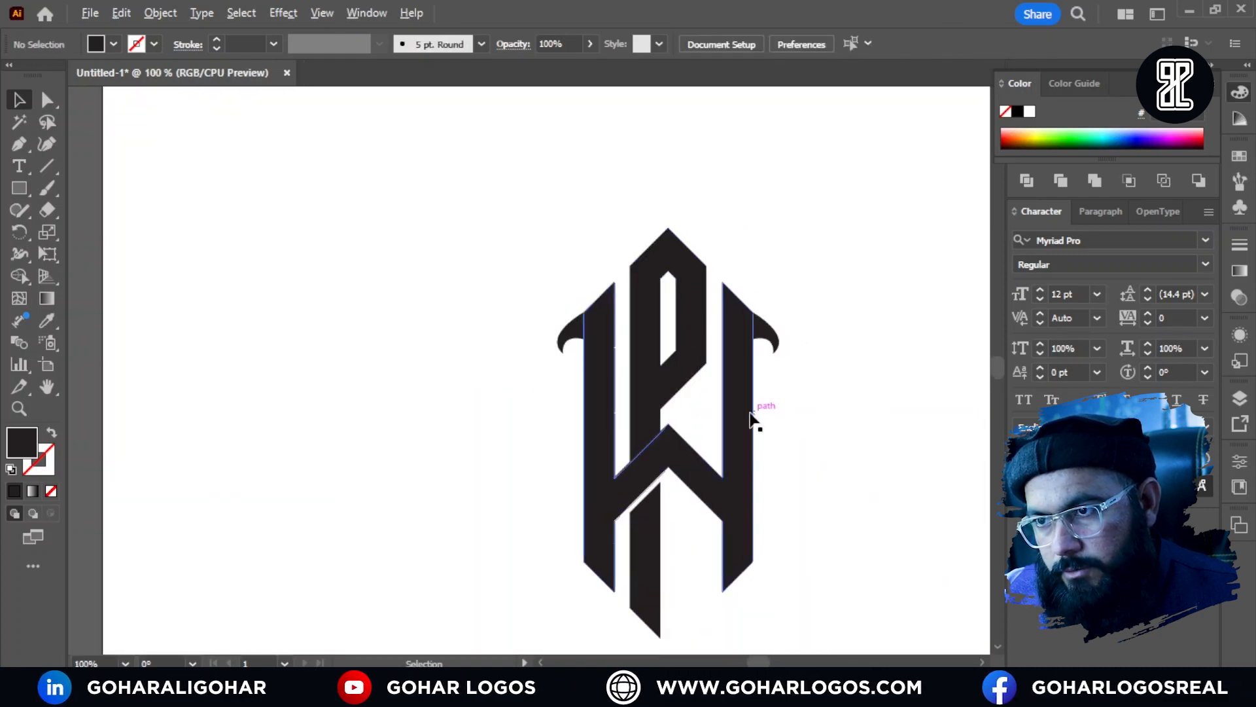
{"action": "scroll", "coordinate": [757, 420], "scroll_direction": "up", "scroll_amount": 1}
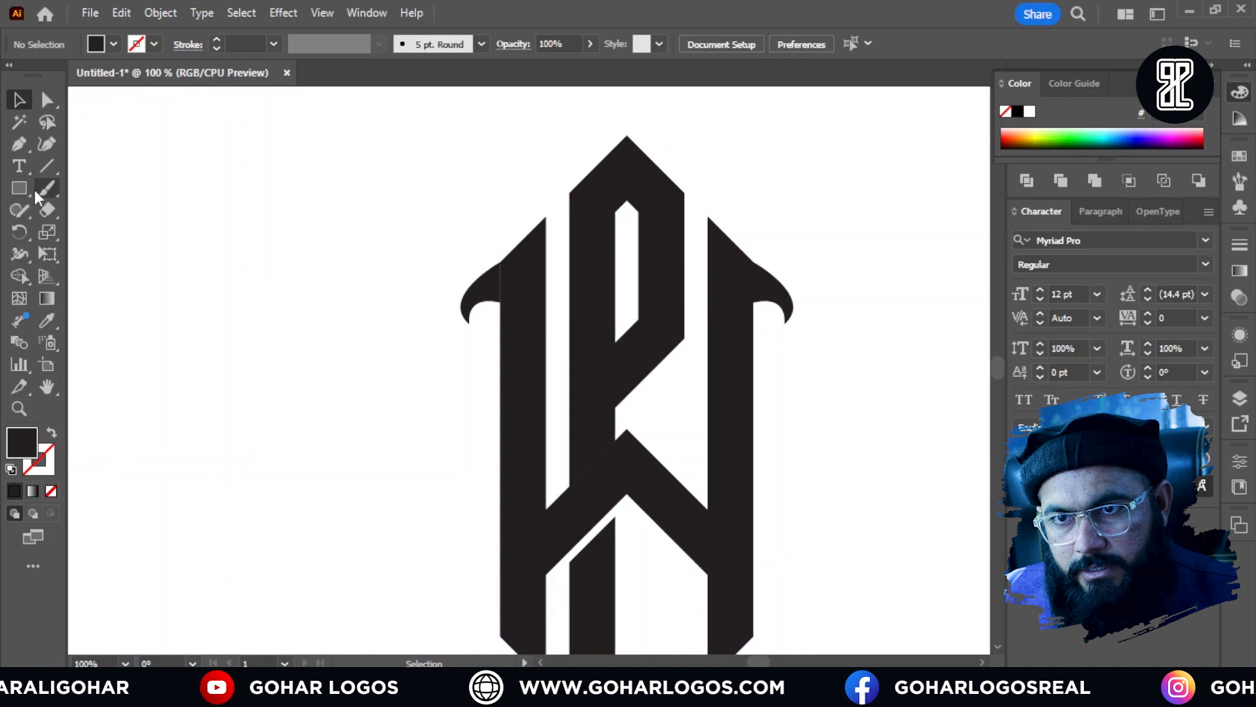
{"action": "left_click", "coordinate": [25, 146]}
{"action": "scroll", "coordinate": [507, 342], "scroll_direction": "up", "scroll_amount": 3}
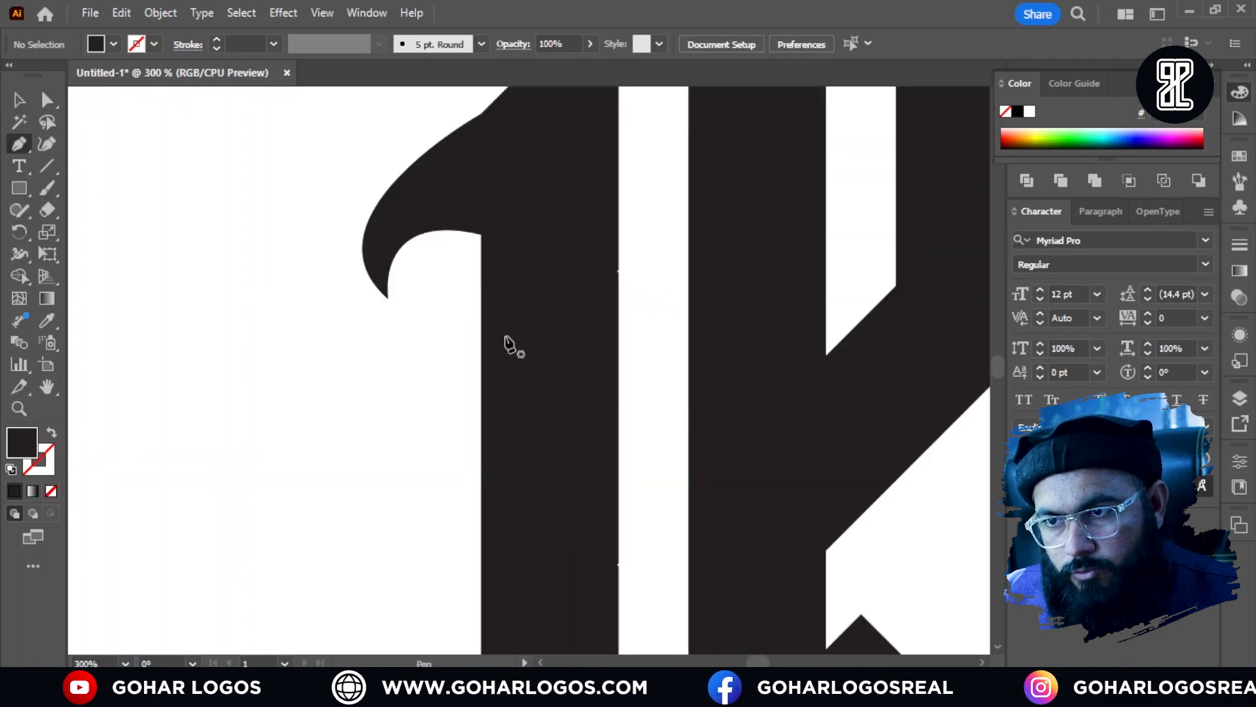
{"action": "left_click", "coordinate": [482, 331]}
{"action": "scroll", "coordinate": [473, 440], "scroll_direction": "down", "scroll_amount": 2}
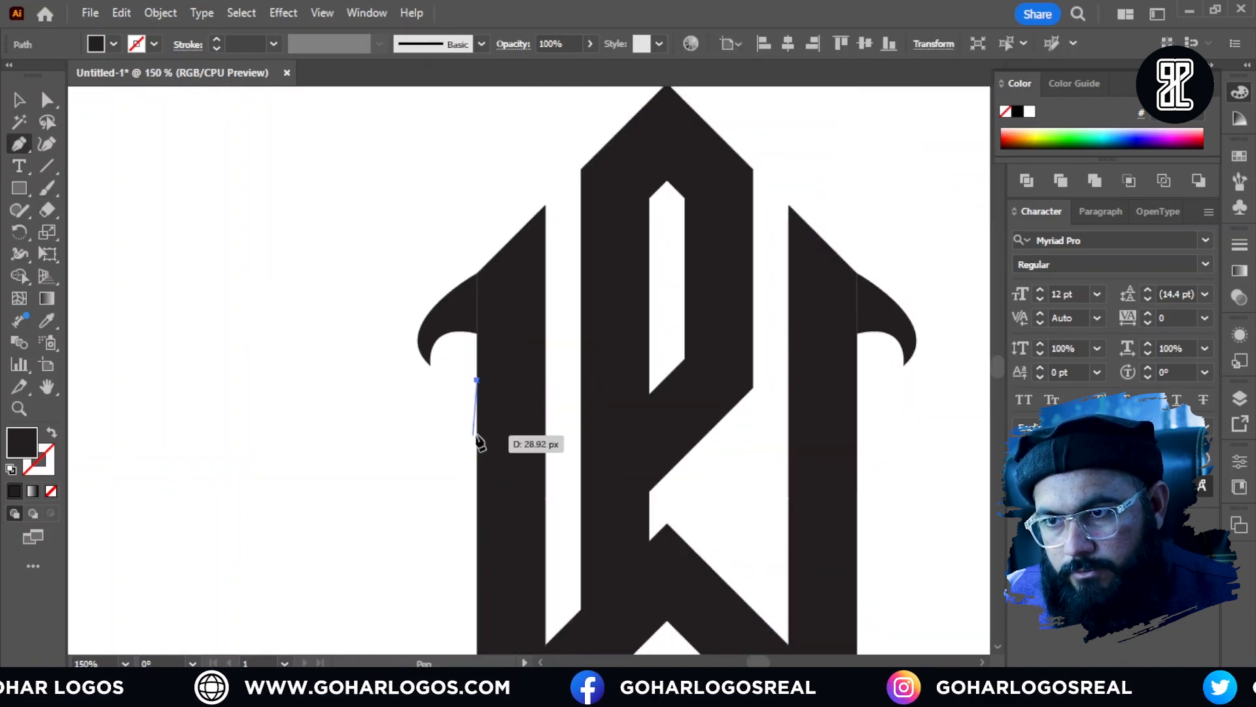
{"action": "left_click_drag", "start_coordinate": [477, 447], "coordinate": [476, 165]}
{"action": "scroll", "coordinate": [492, 465], "scroll_direction": "up", "scroll_amount": 5}
{"action": "scroll", "coordinate": [482, 445], "scroll_direction": "up", "scroll_amount": 2}
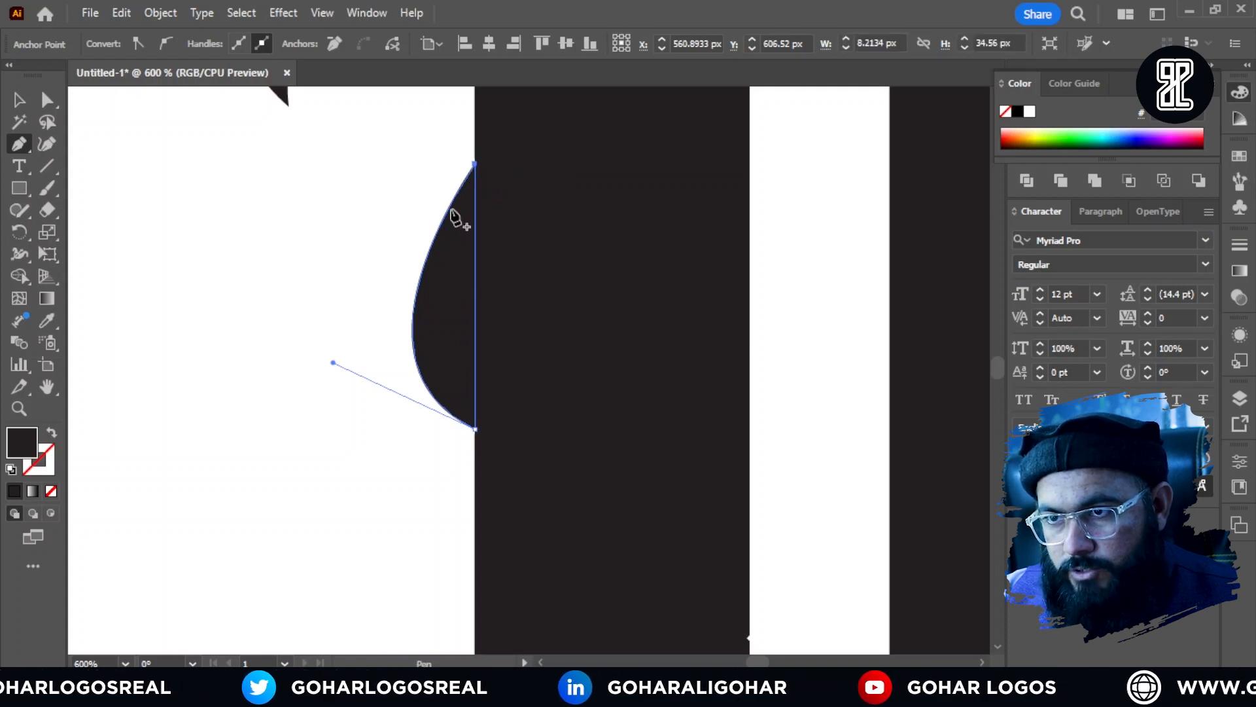
{"action": "left_click", "coordinate": [19, 100]}
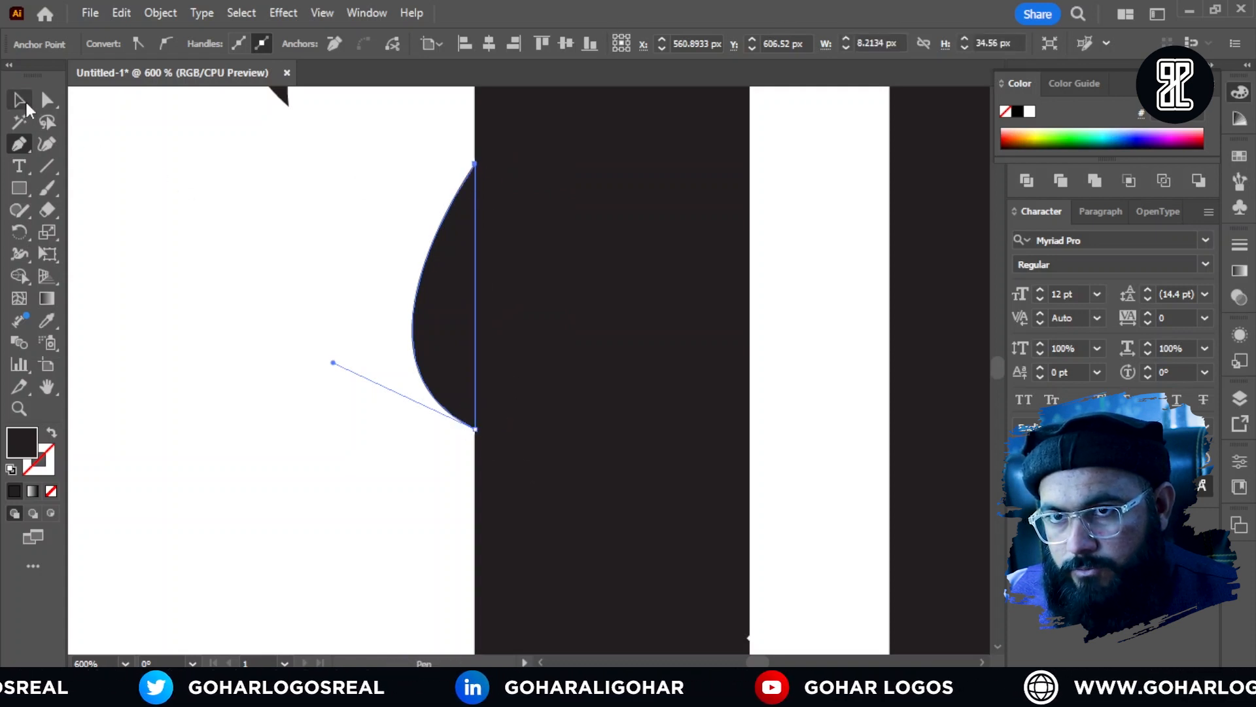
{"action": "left_click", "coordinate": [366, 214]}
{"action": "scroll", "coordinate": [252, 393], "scroll_direction": "down", "scroll_amount": 1}
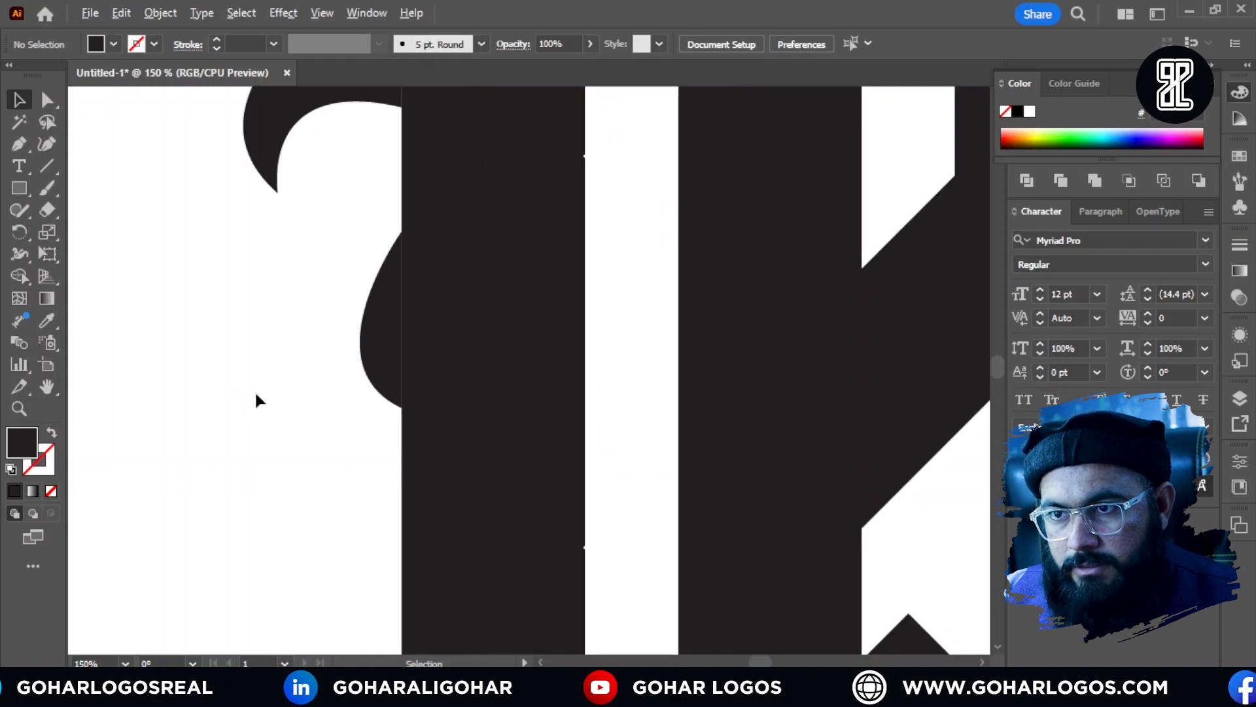
Step: Copy the bulge to the right W arm, reflect it on the vertical axis and align it with the arm's outer edge
{"action": "scroll", "coordinate": [255, 399], "scroll_direction": "down", "scroll_amount": 3}
{"action": "left_click_drag", "start_coordinate": [308, 375], "coordinate": [679, 374]}
{"action": "right_click", "coordinate": [679, 373]}
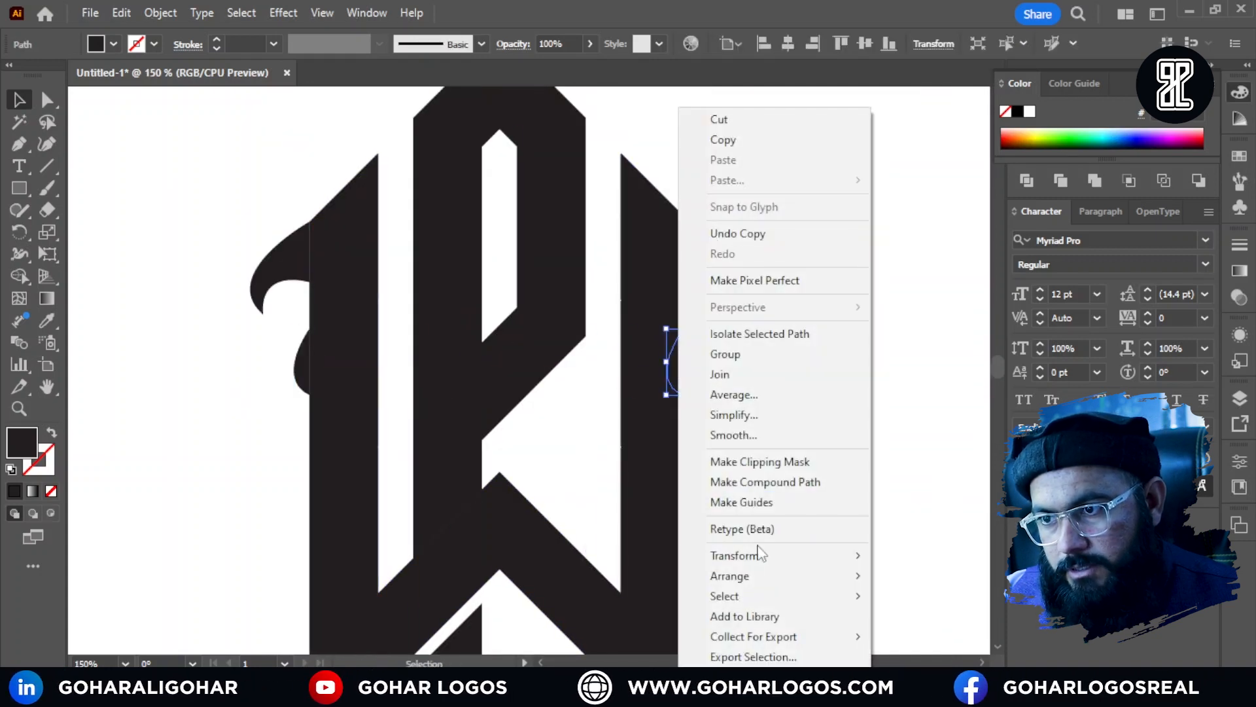
{"action": "mouse_move", "coordinate": [757, 555]}
{"action": "left_click", "coordinate": [930, 466]}
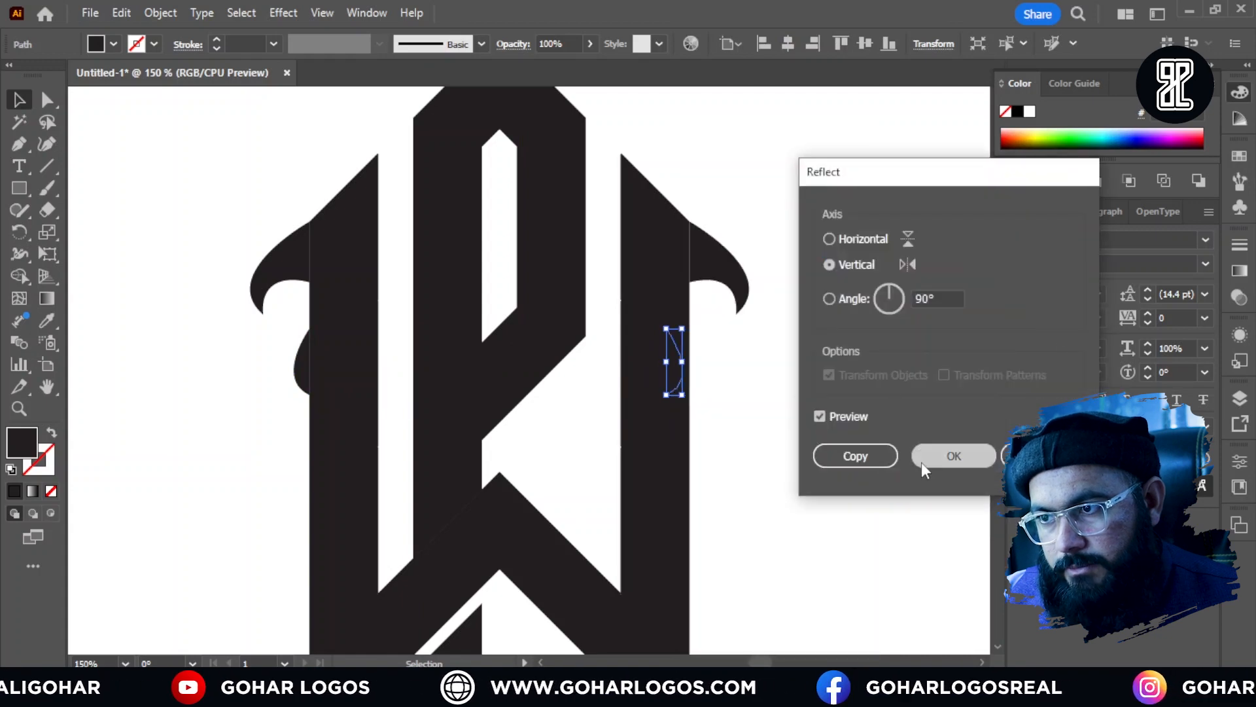
{"action": "left_click", "coordinate": [922, 461]}
{"action": "scroll", "coordinate": [732, 352], "scroll_direction": "up", "scroll_amount": 5}
{"action": "left_click_drag", "start_coordinate": [480, 347], "coordinate": [569, 339]}
{"action": "left_click", "coordinate": [704, 334]}
Step: Select both upper hooks and stretch them downward together to a height of about 54 px
{"action": "key", "text": "ctrl+0"}
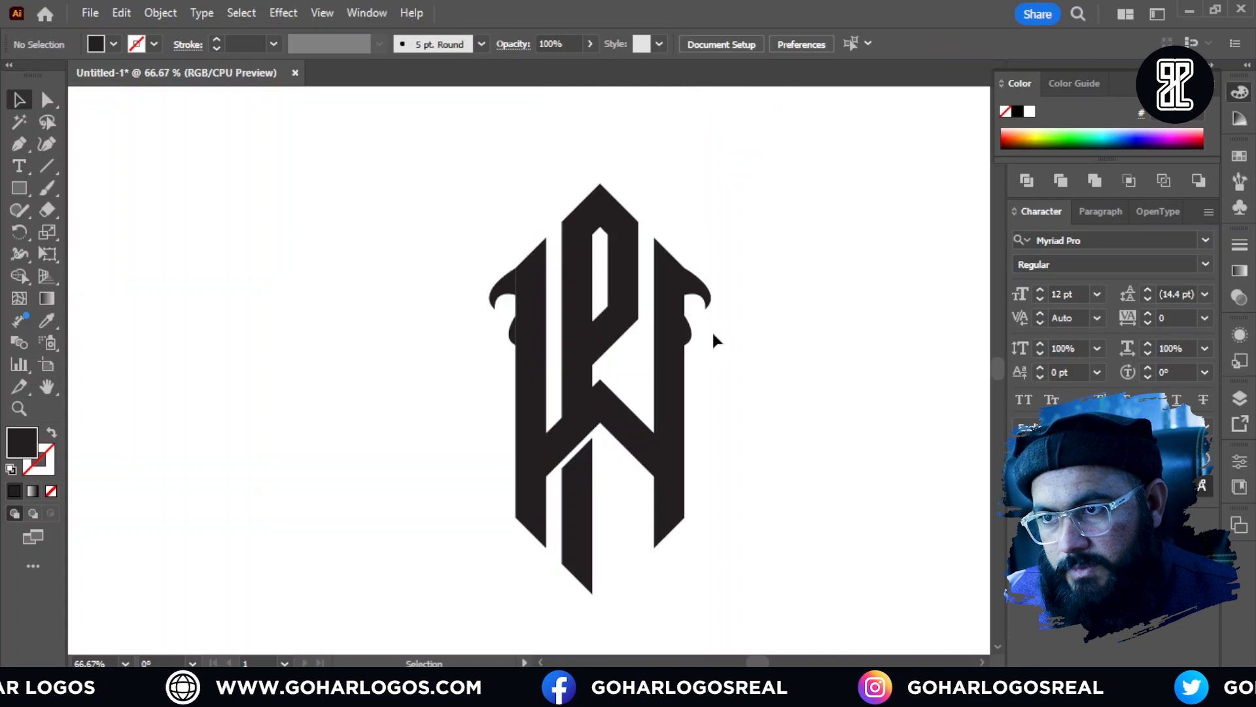
{"action": "key", "text": "ctrl+equal"}
{"action": "key", "text": "ctrl+minus"}
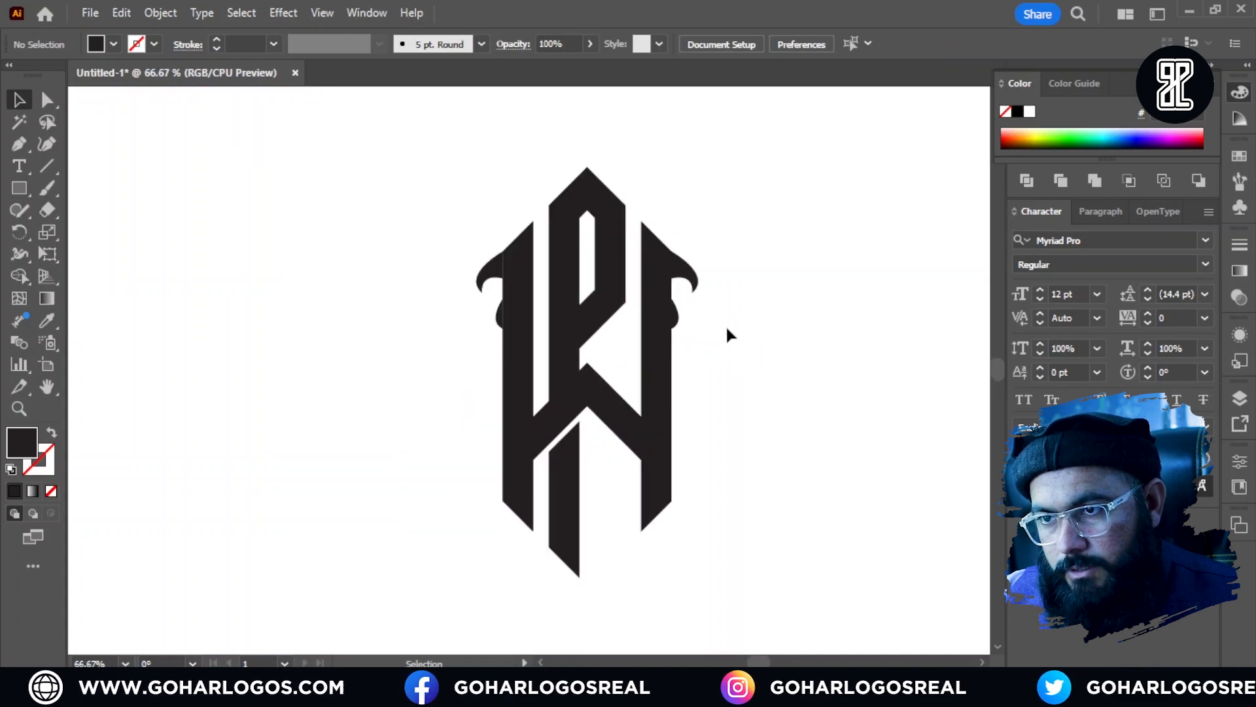
{"action": "scroll", "coordinate": [693, 306], "scroll_direction": "up", "scroll_amount": 1}
{"action": "left_click", "coordinate": [675, 265]}
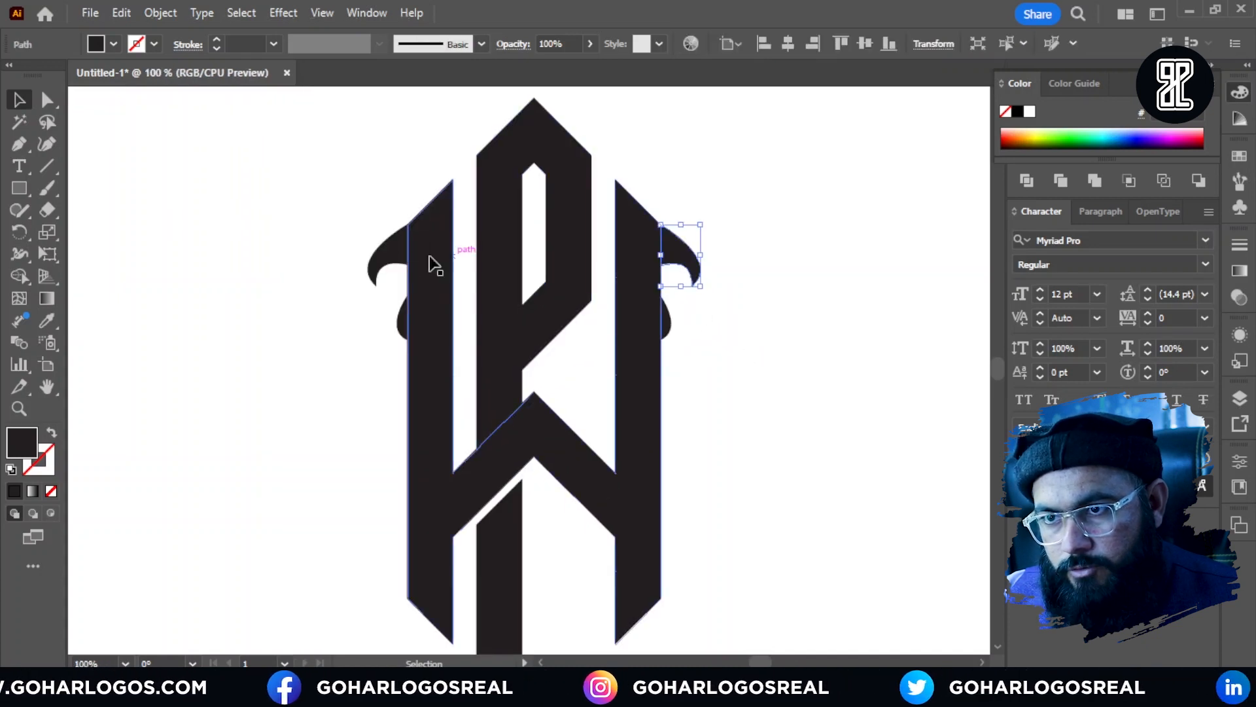
{"action": "left_click", "coordinate": [390, 256], "text": "shift"}
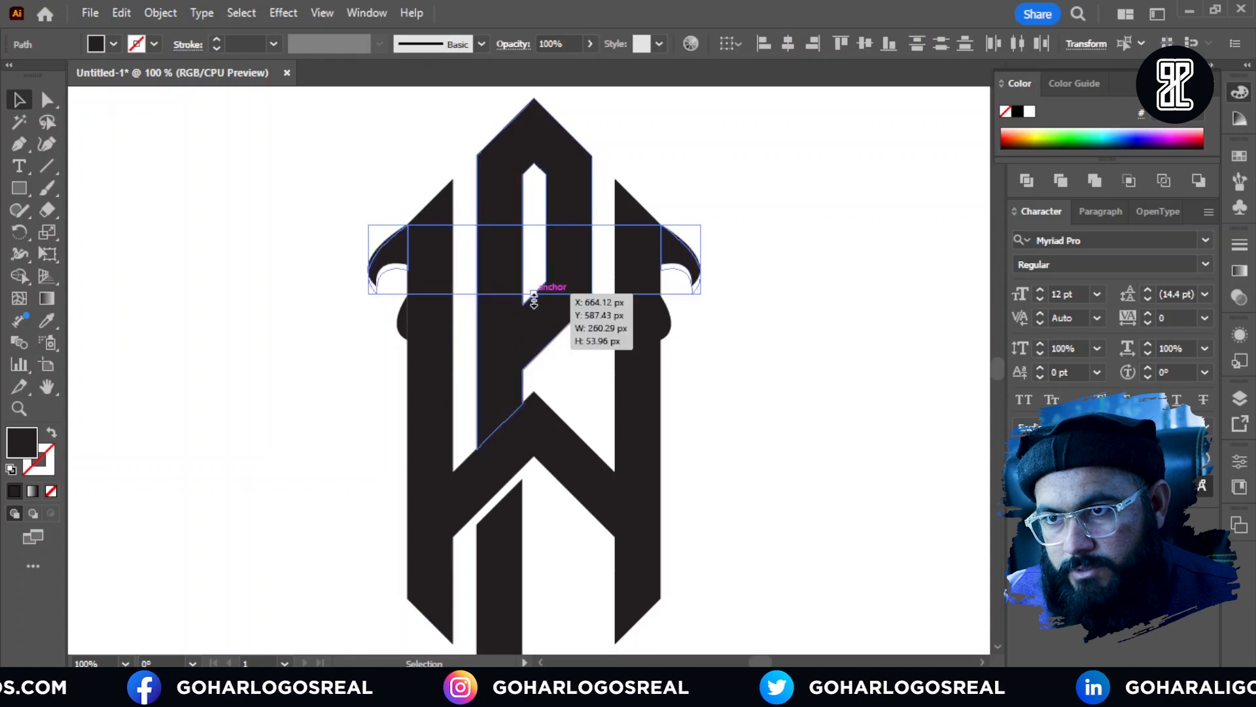
{"action": "left_click", "coordinate": [700, 321]}
{"action": "scroll", "coordinate": [698, 316], "scroll_direction": "down", "scroll_amount": 2}
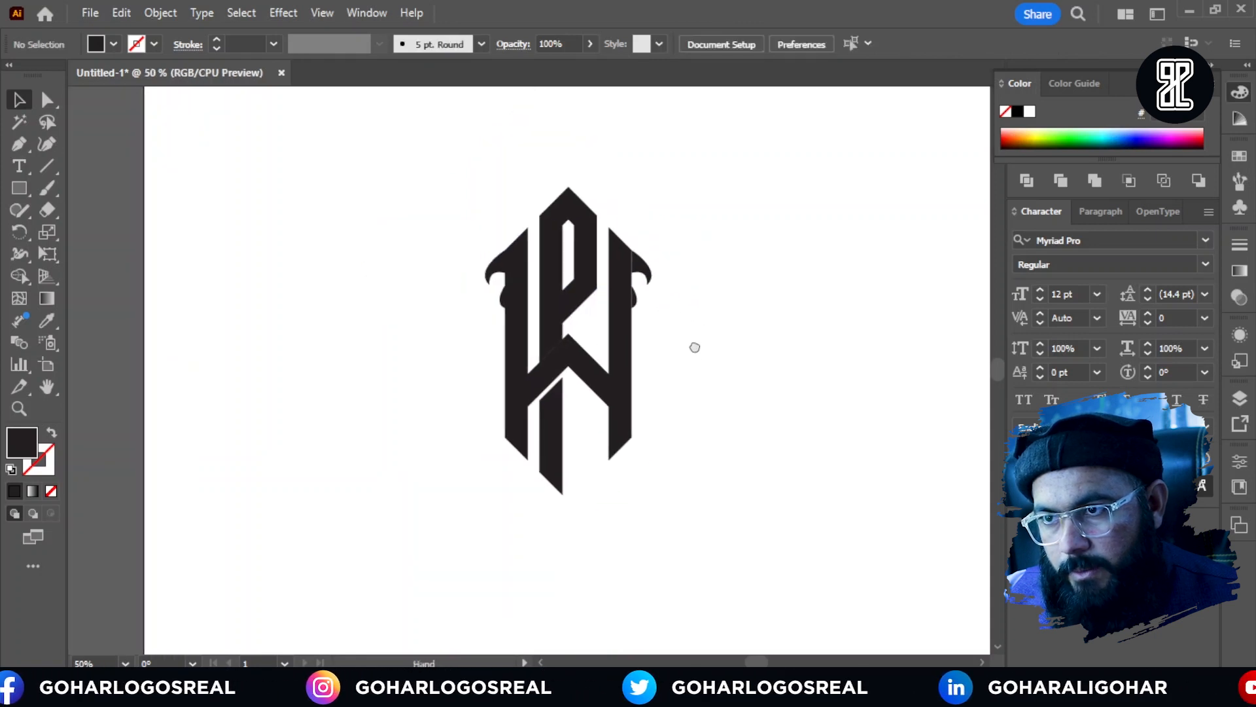
Step: Draw a small closed triangular spike pointing outward from the lower outer corner of the right W arm
{"action": "scroll", "coordinate": [651, 327], "scroll_direction": "up", "scroll_amount": 1}
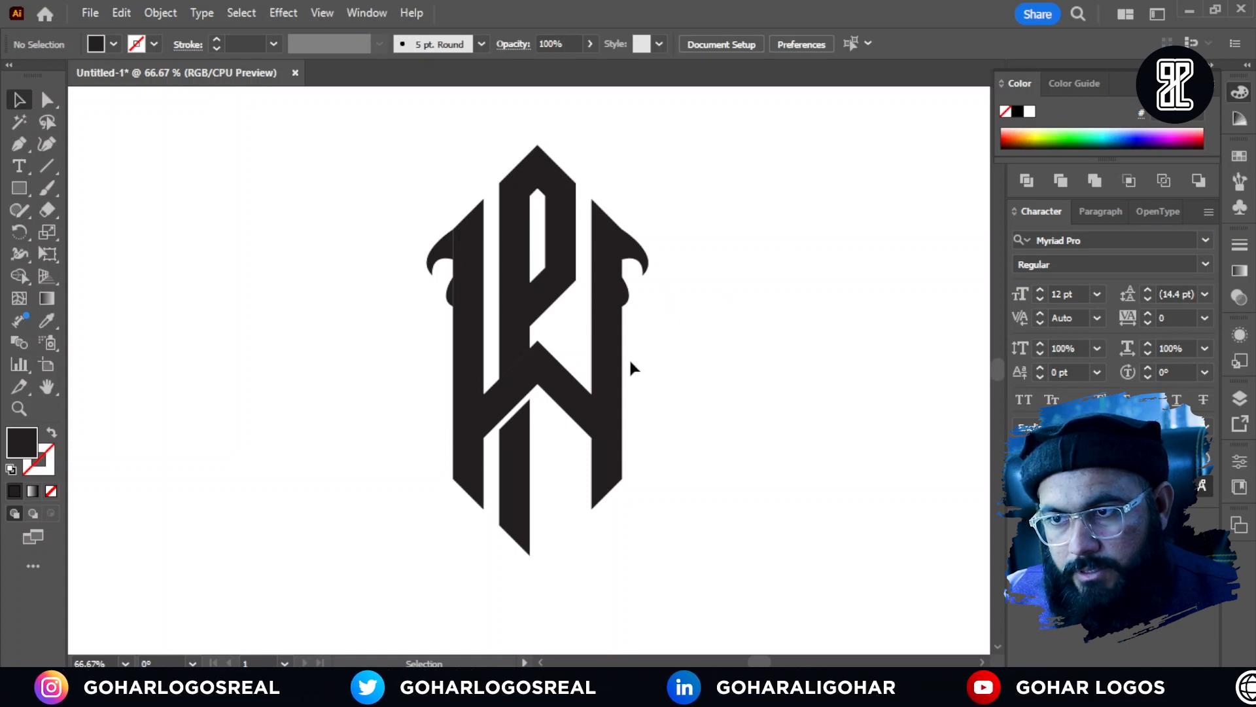
{"action": "left_click", "coordinate": [19, 147]}
{"action": "scroll", "coordinate": [630, 517], "scroll_direction": "up", "scroll_amount": 5}
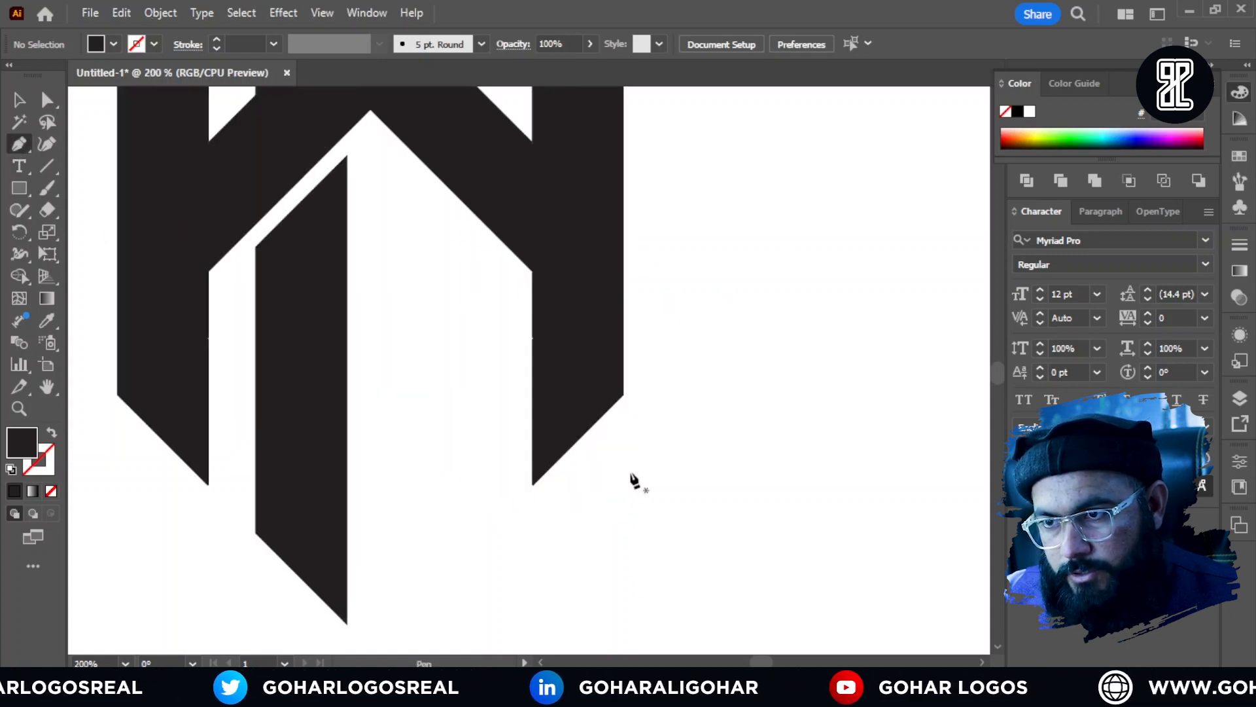
{"action": "left_click", "coordinate": [627, 393]}
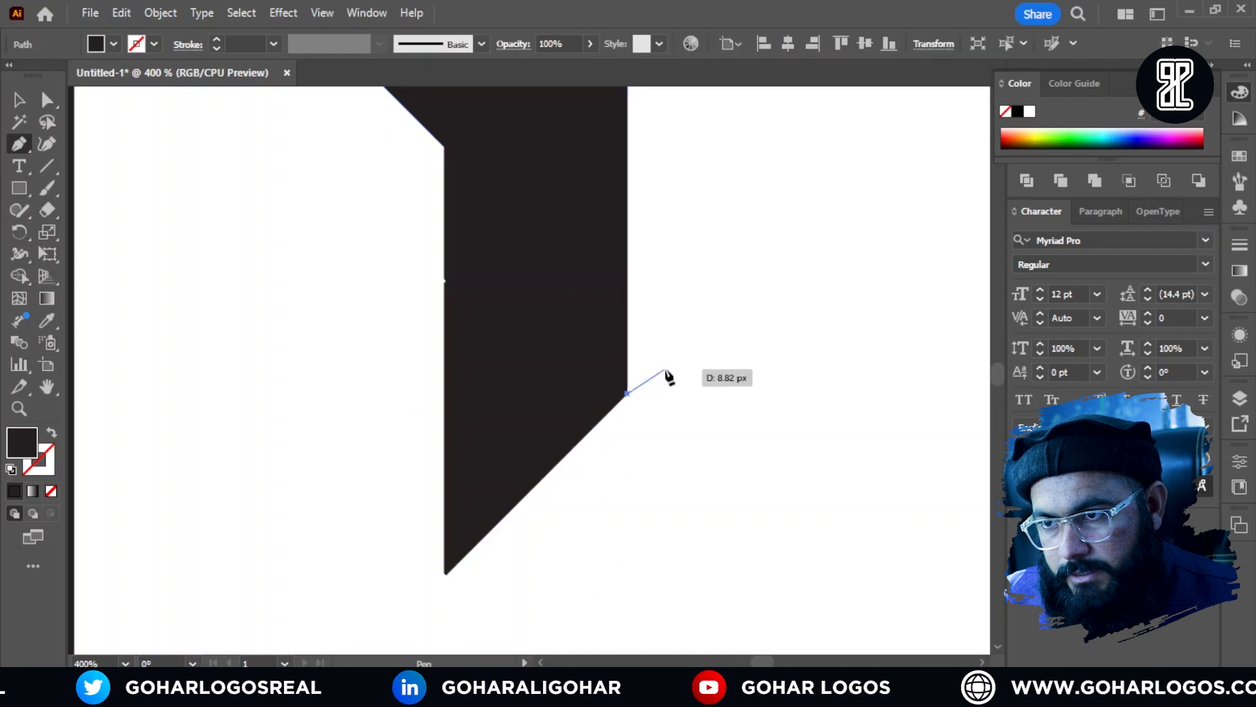
{"action": "left_click", "coordinate": [690, 325]}
{"action": "left_click", "coordinate": [627, 301]}
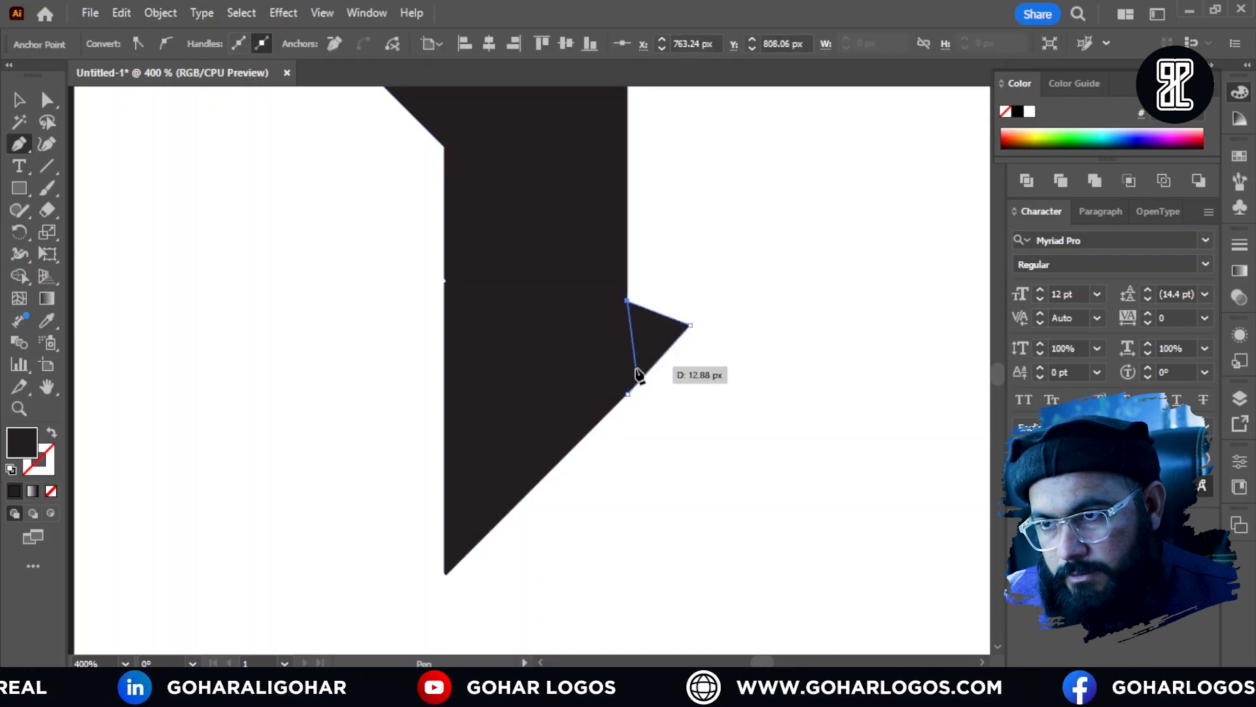
{"action": "left_click", "coordinate": [628, 394]}
{"action": "left_click", "coordinate": [18, 100]}
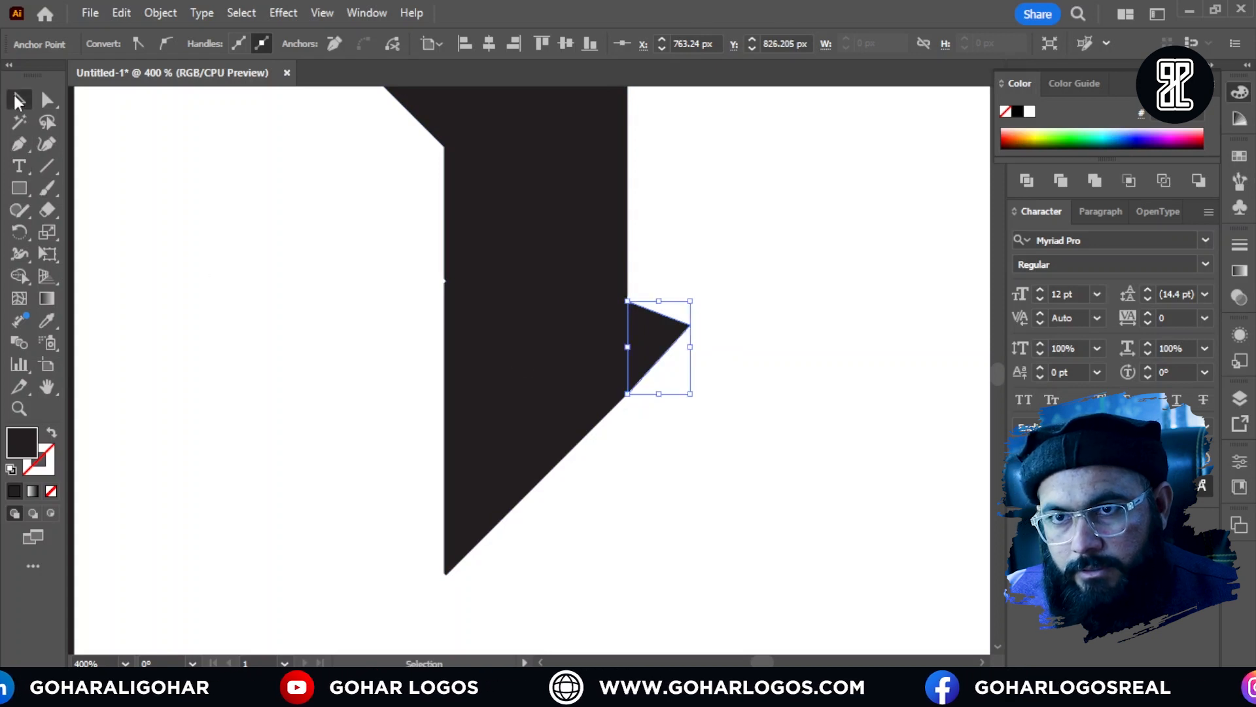
{"action": "left_click", "coordinate": [884, 290]}
Step: Check the spike's alignment with the slanted bottom edge and delete the spike
{"action": "scroll", "coordinate": [871, 336], "scroll_direction": "down", "scroll_amount": 3}
{"action": "scroll", "coordinate": [880, 343], "scroll_direction": "up", "scroll_amount": 5}
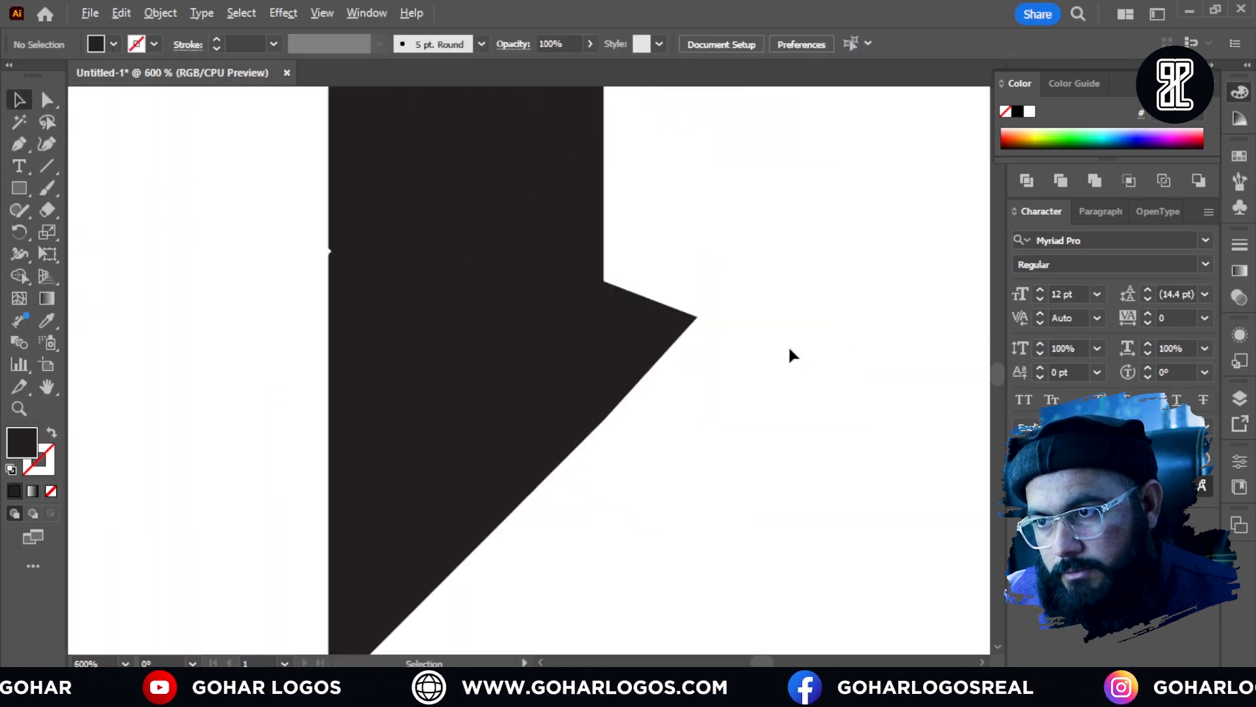
{"action": "scroll", "coordinate": [646, 394], "scroll_direction": "up", "scroll_amount": 2}
{"action": "scroll", "coordinate": [713, 352], "scroll_direction": "down", "scroll_amount": 2}
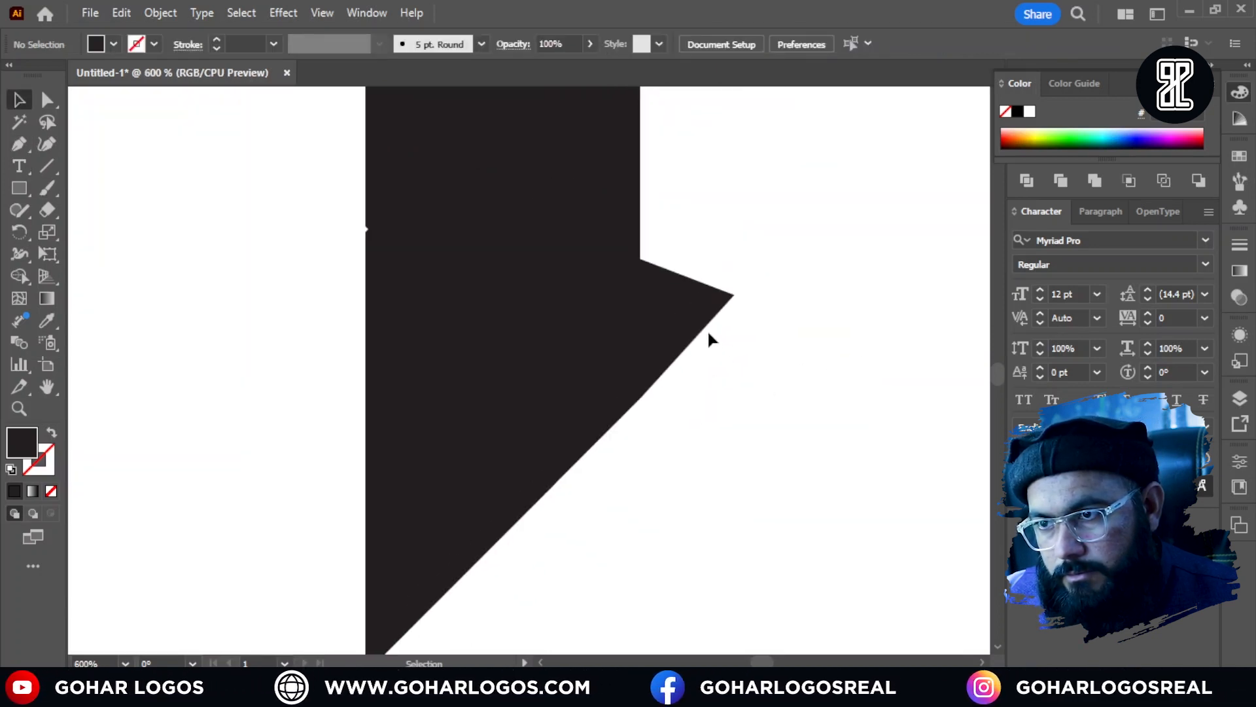
{"action": "left_click", "coordinate": [706, 333]}
{"action": "key", "text": "Delete"}
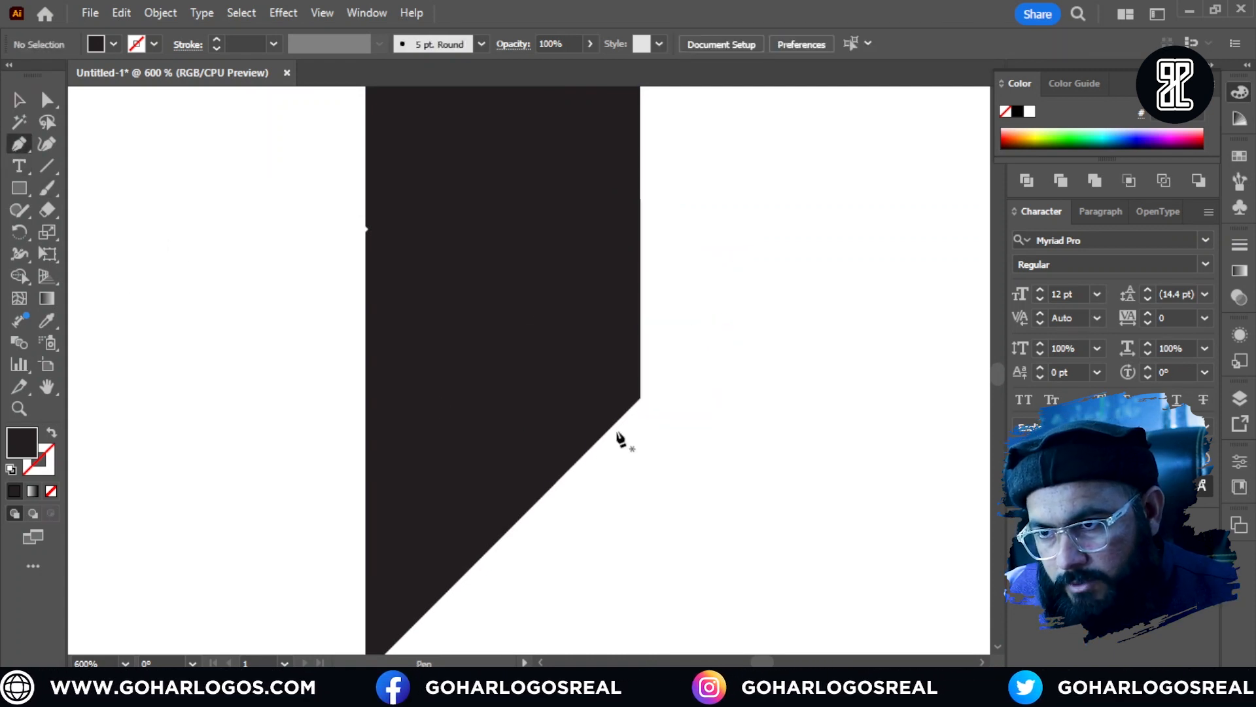
Step: Draw a filled triangular spike on the right W arm's lower outer corner, extending its slanted bottom edge outward
{"action": "left_click_drag", "start_coordinate": [709, 360], "coordinate": [729, 303]}
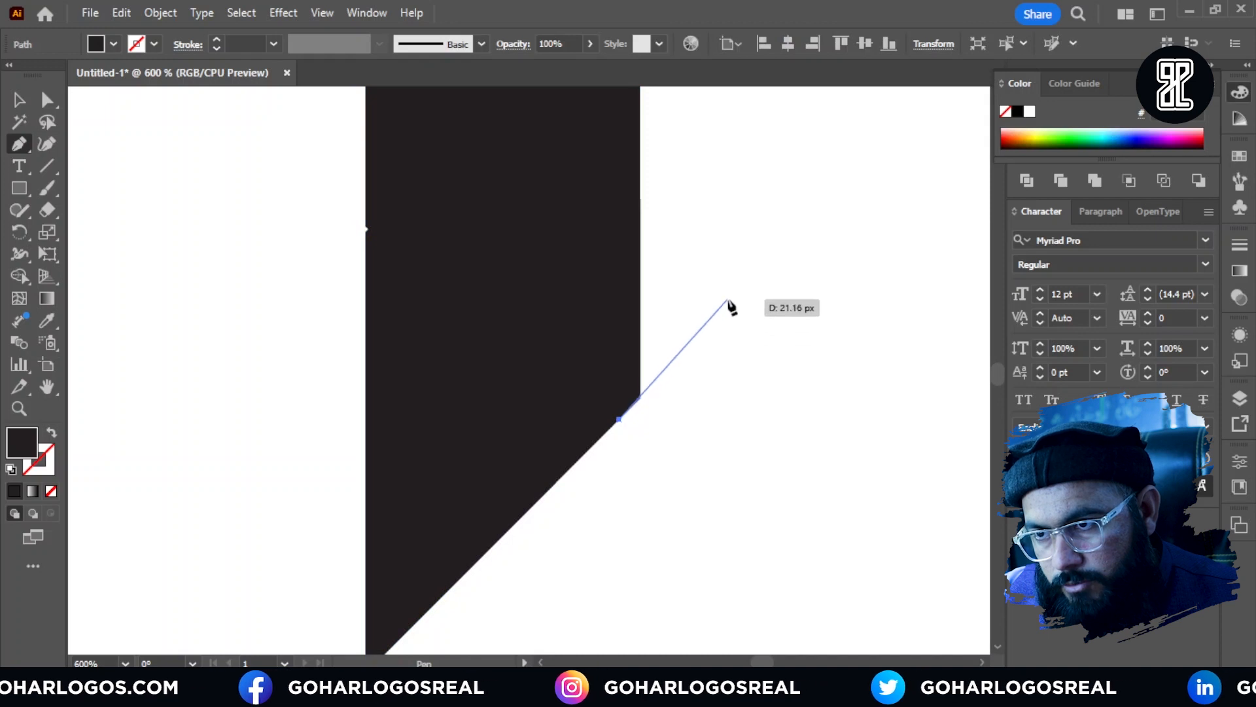
{"action": "left_click", "coordinate": [744, 299]}
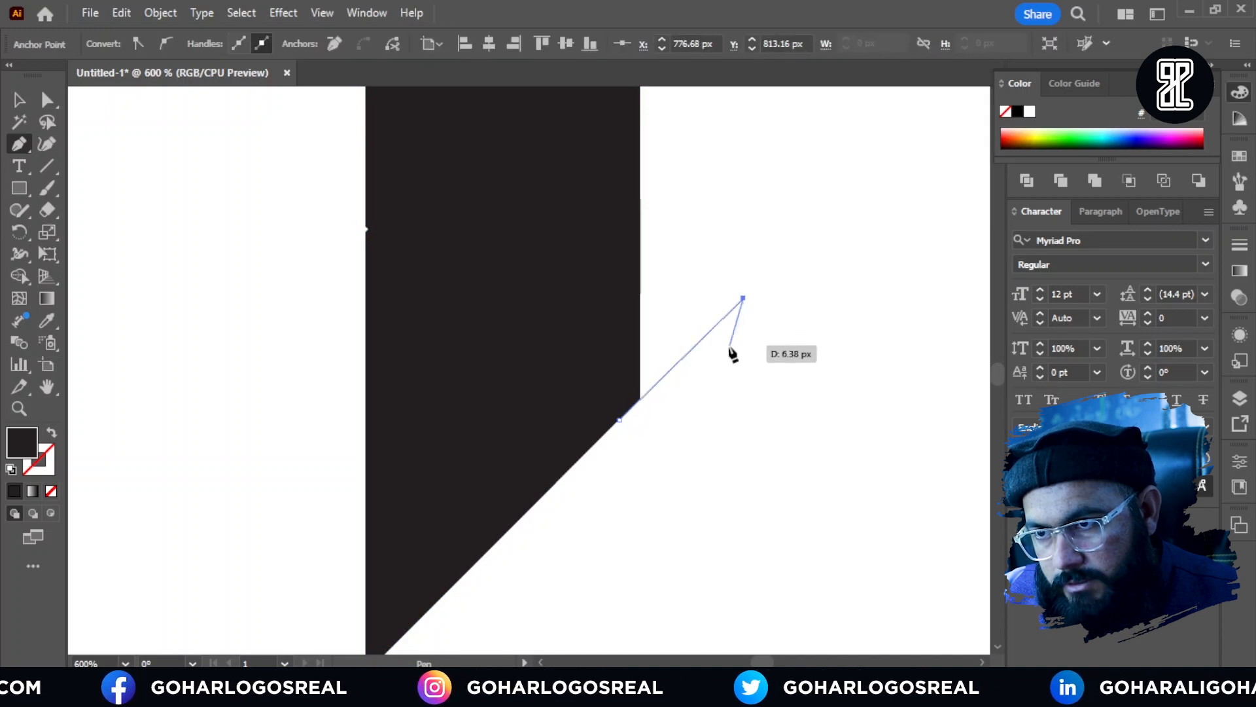
{"action": "left_click", "coordinate": [640, 237]}
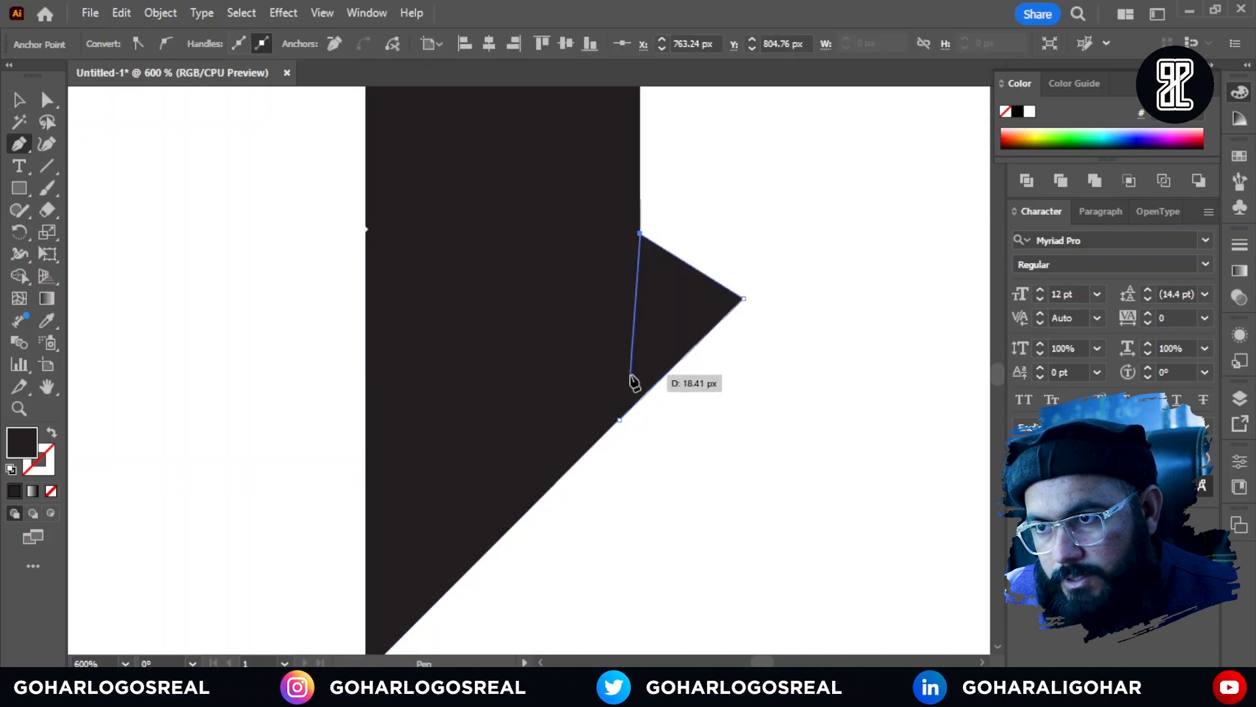
{"action": "left_click", "coordinate": [641, 398]}
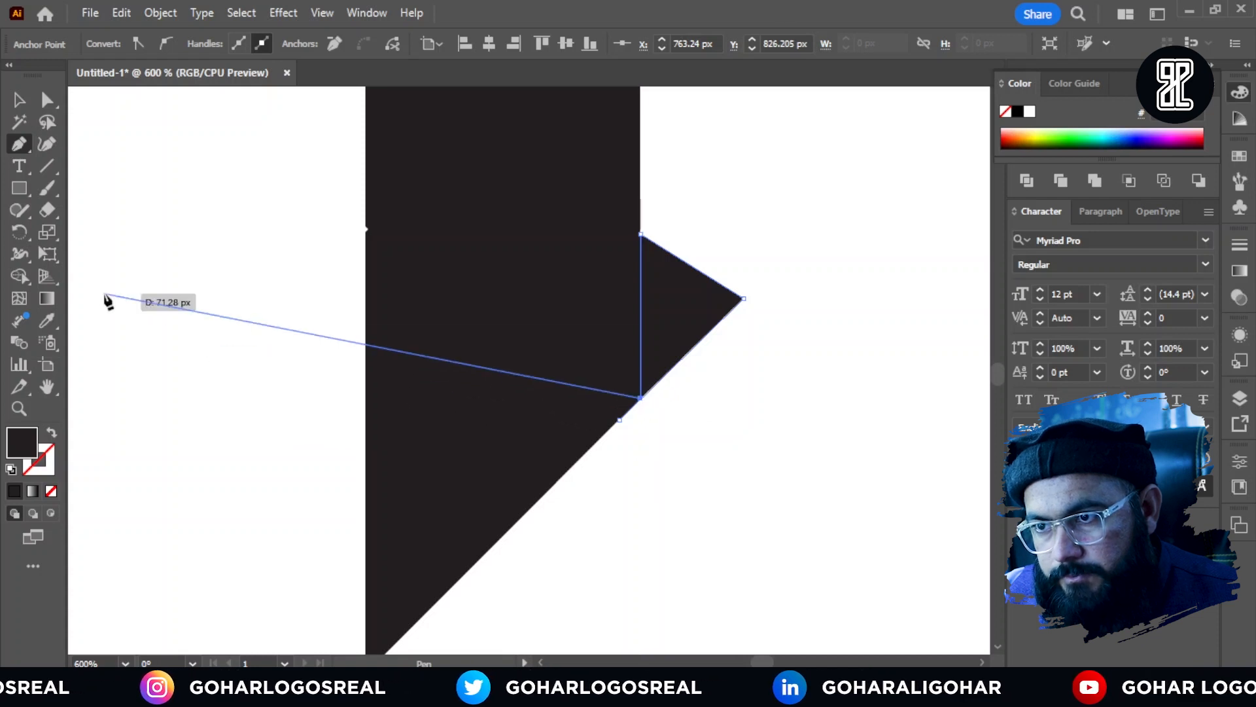
{"action": "left_click", "coordinate": [19, 100]}
{"action": "left_click", "coordinate": [837, 337]}
Step: Copy the spike onto the lower part of the left W arm and reflect it on the vertical axis
{"action": "scroll", "coordinate": [828, 309], "scroll_direction": "down", "scroll_amount": 3}
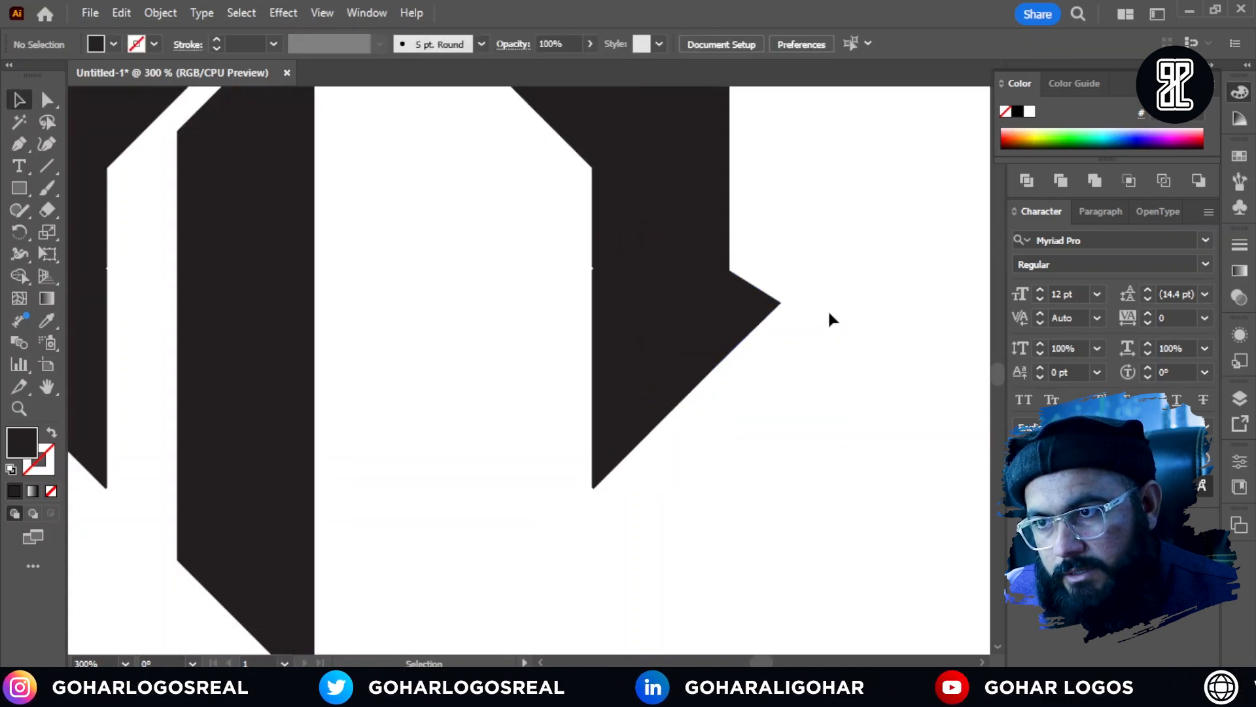
{"action": "left_click_drag", "start_coordinate": [789, 309], "coordinate": [306, 314]}
{"action": "right_click", "coordinate": [305, 316]}
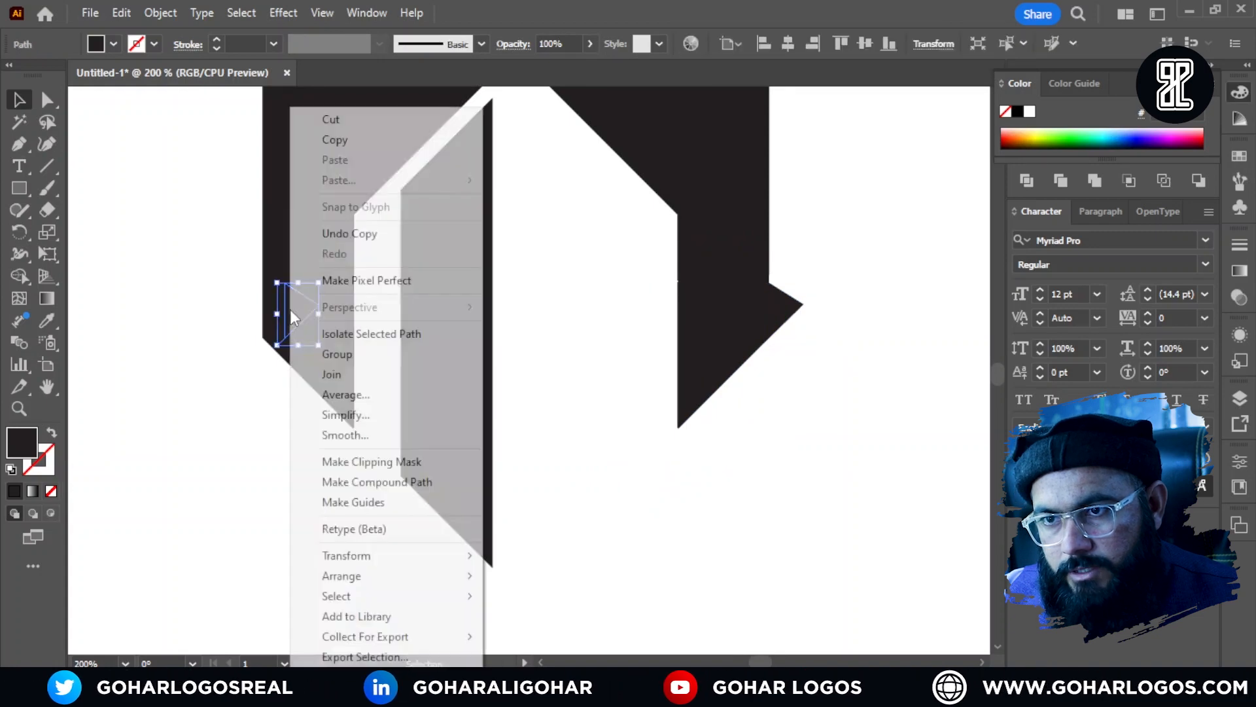
{"action": "mouse_move", "coordinate": [392, 556]}
{"action": "left_click", "coordinate": [540, 461]}
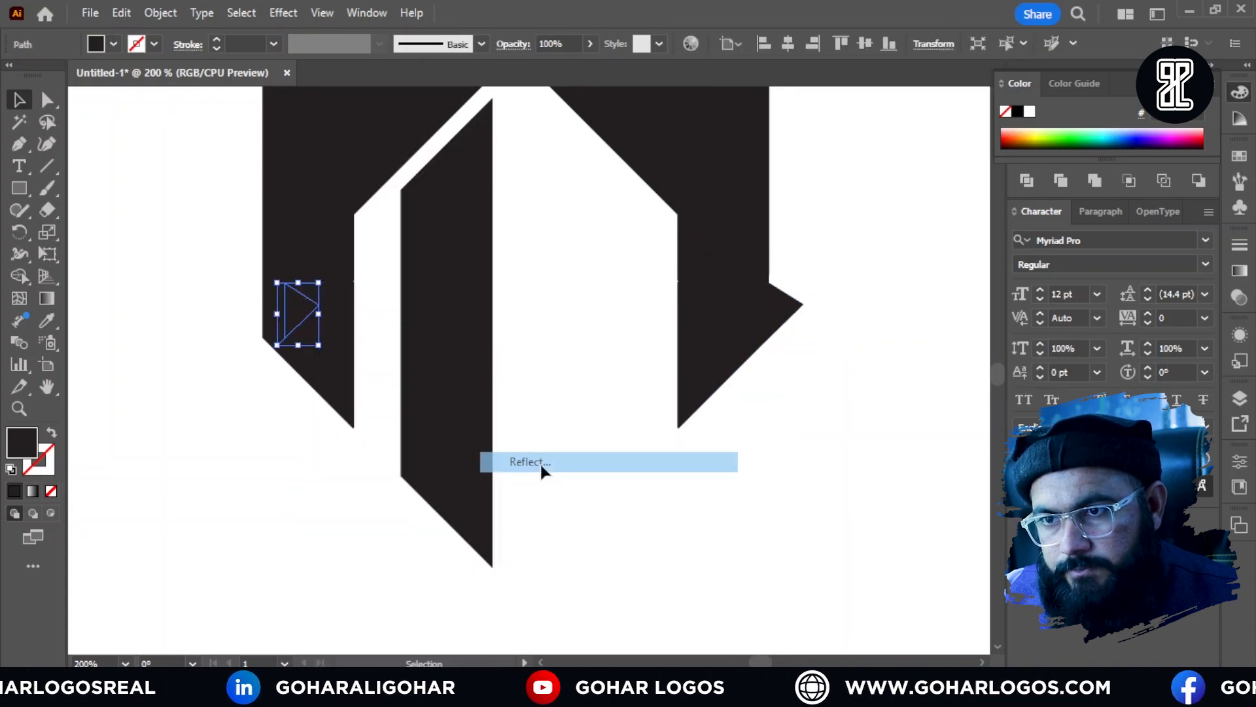
{"action": "key", "text": "Return"}
Step: Move the mirrored spike to the left W arm's lower outer corner and line it up with the slanted bottom edge
{"action": "scroll", "coordinate": [307, 340], "scroll_direction": "up", "scroll_amount": 3}
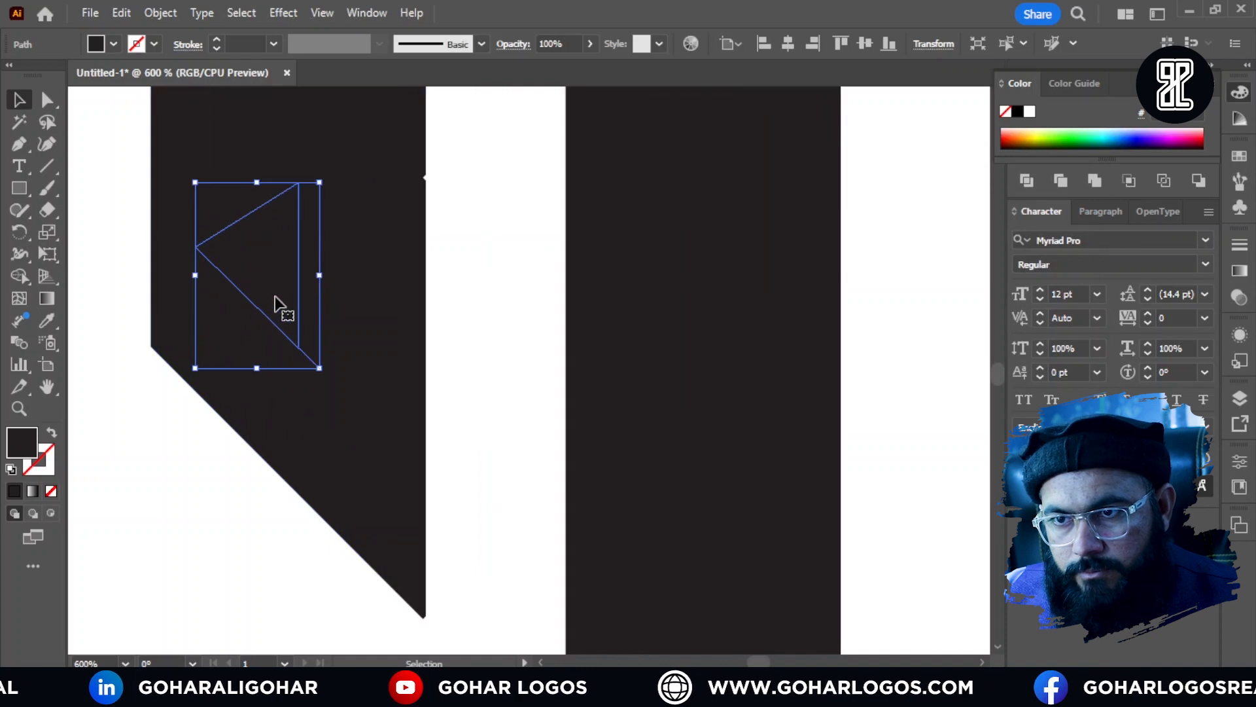
{"action": "left_click_drag", "start_coordinate": [281, 303], "coordinate": [223, 350]}
{"action": "scroll", "coordinate": [146, 331], "scroll_direction": "up", "scroll_amount": 5}
{"action": "scroll", "coordinate": [167, 343], "scroll_direction": "up", "scroll_amount": 3}
{"action": "key", "text": "ctrl+shift+a"}
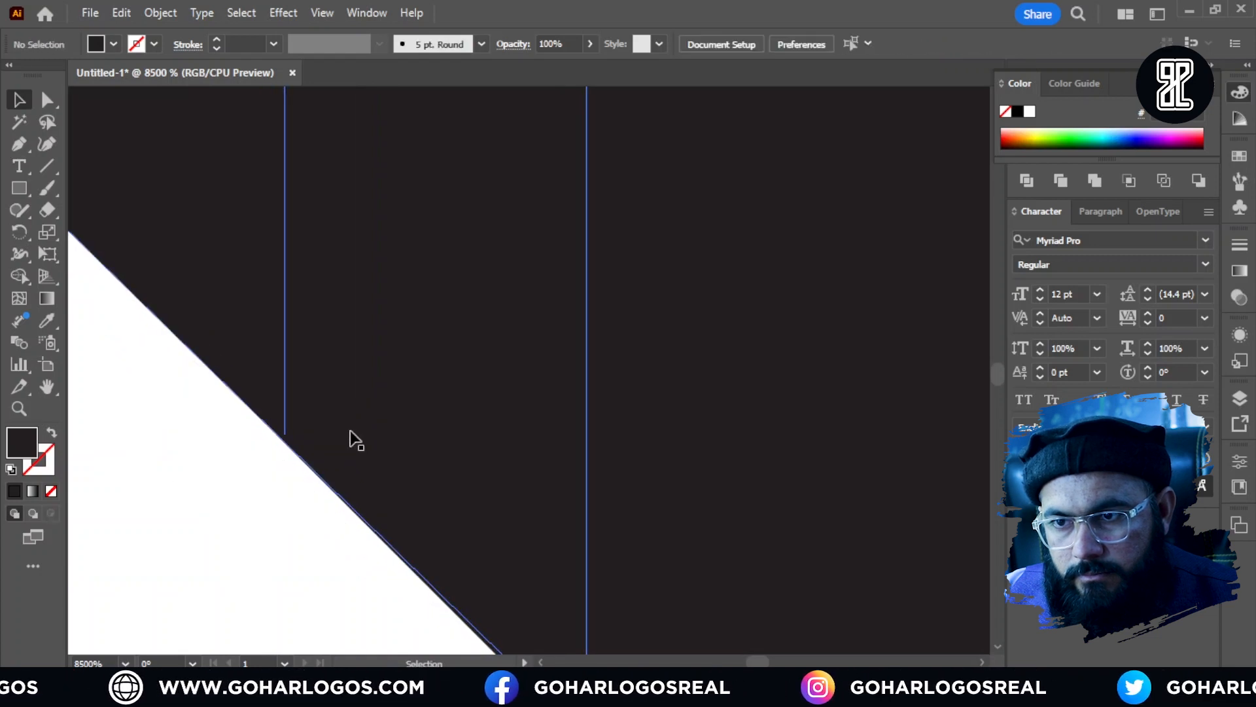
{"action": "scroll", "coordinate": [352, 433], "scroll_direction": "down", "scroll_amount": 12}
{"action": "scroll", "coordinate": [325, 481], "scroll_direction": "down", "scroll_amount": 1}
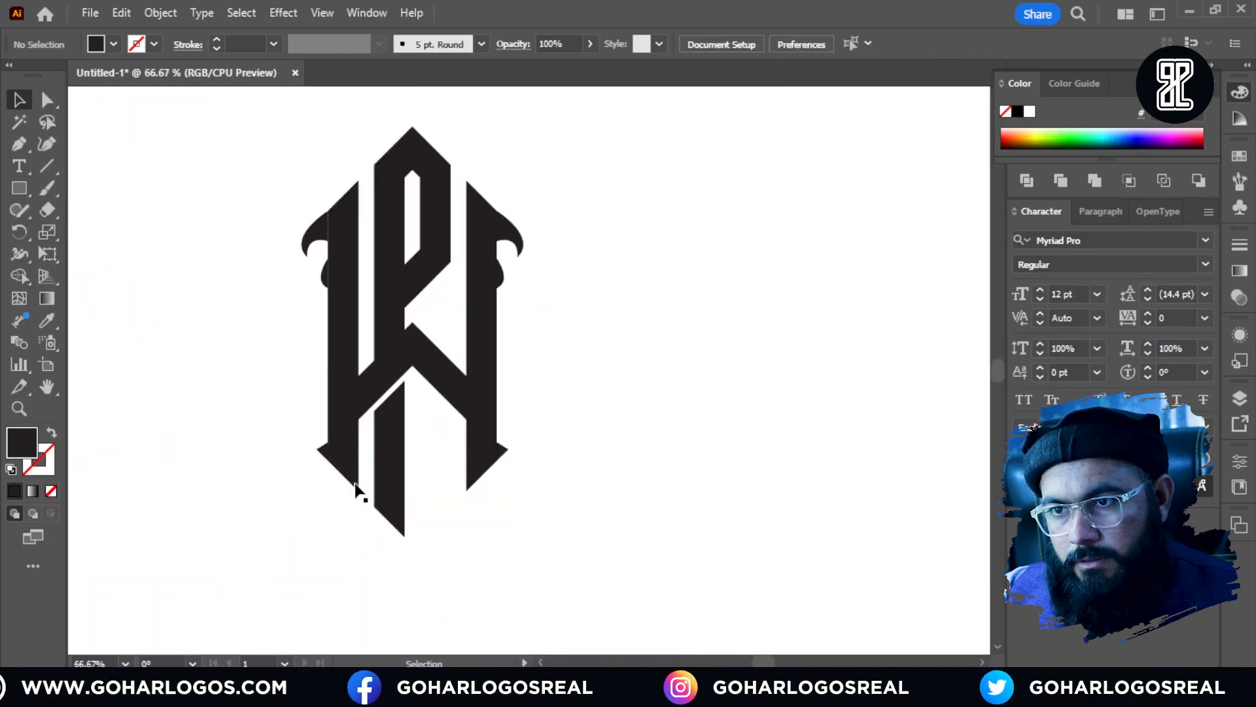
{"action": "left_click", "coordinate": [321, 459]}
{"action": "left_click", "coordinate": [500, 451], "text": "shift"}
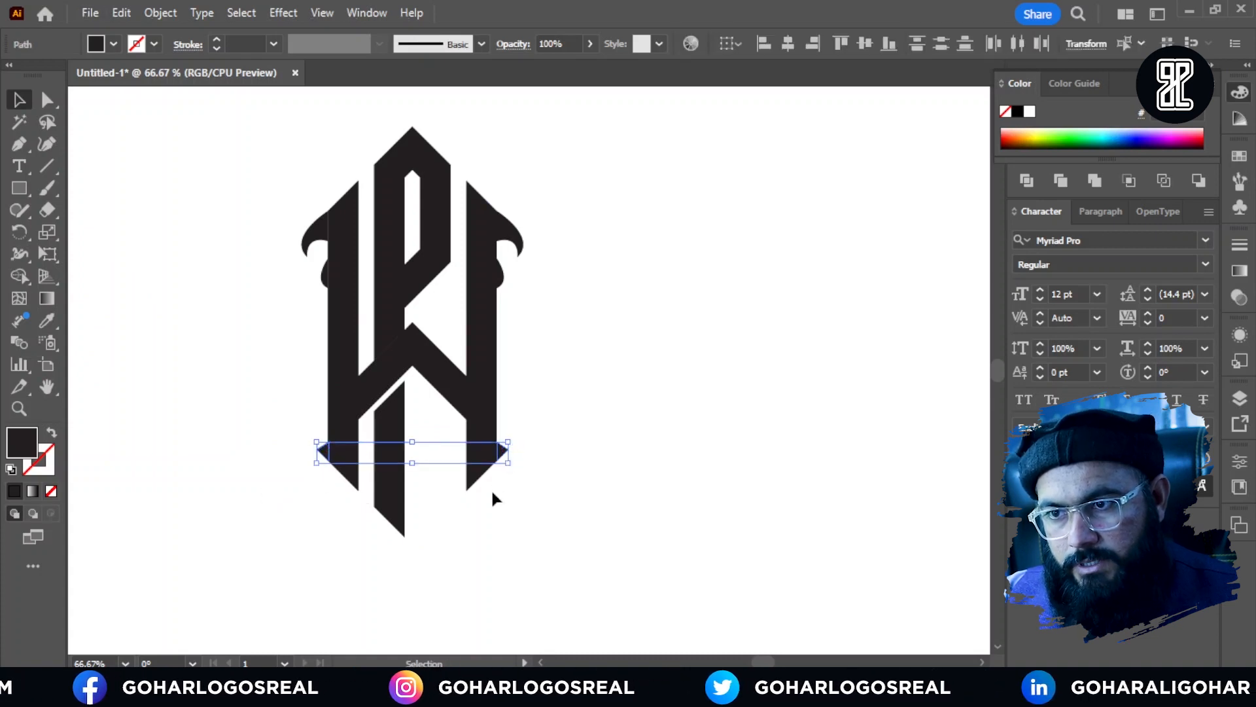
{"action": "key", "text": "v"}
{"action": "left_click", "coordinate": [550, 409]}
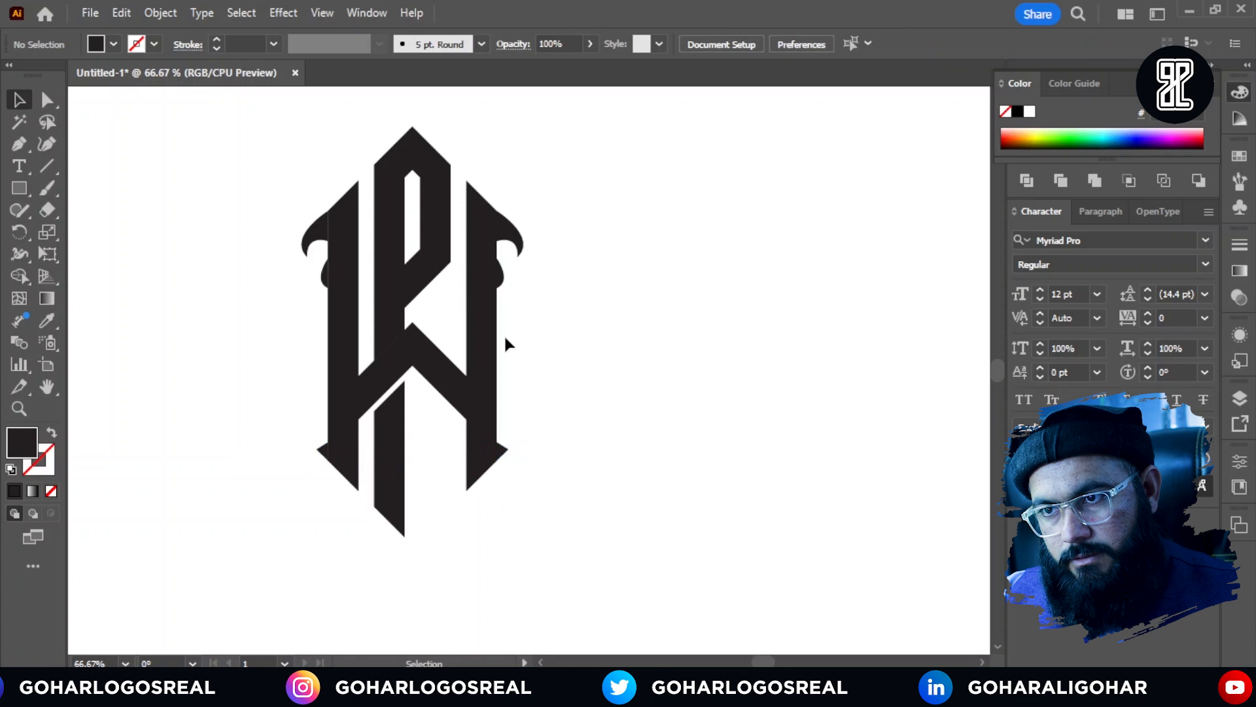
Step: Select the two bulges beneath the upper hooks and group them
{"action": "left_click", "coordinate": [504, 274]}
{"action": "left_click", "coordinate": [324, 275], "text": "shift"}
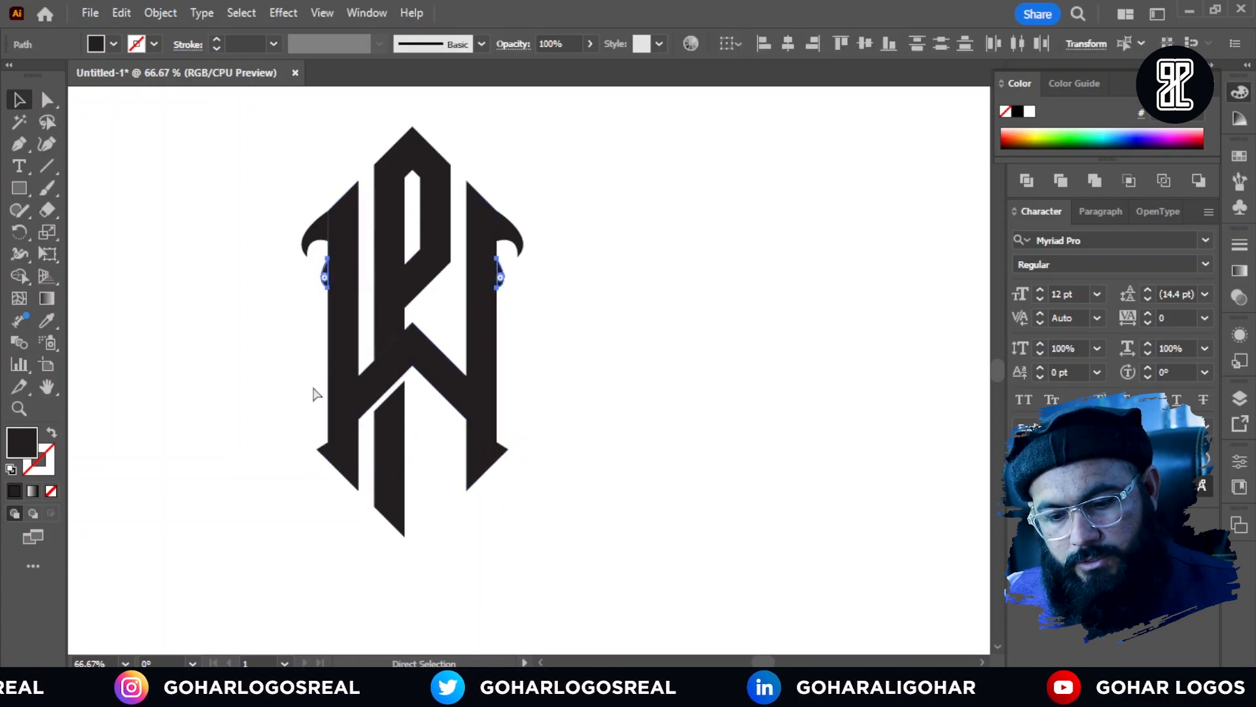
{"action": "key", "text": "ctrl+g"}
{"action": "left_click", "coordinate": [265, 358]}
Step: Select both upper hooks and try to adjust their height together
{"action": "key", "text": "ctrl+1"}
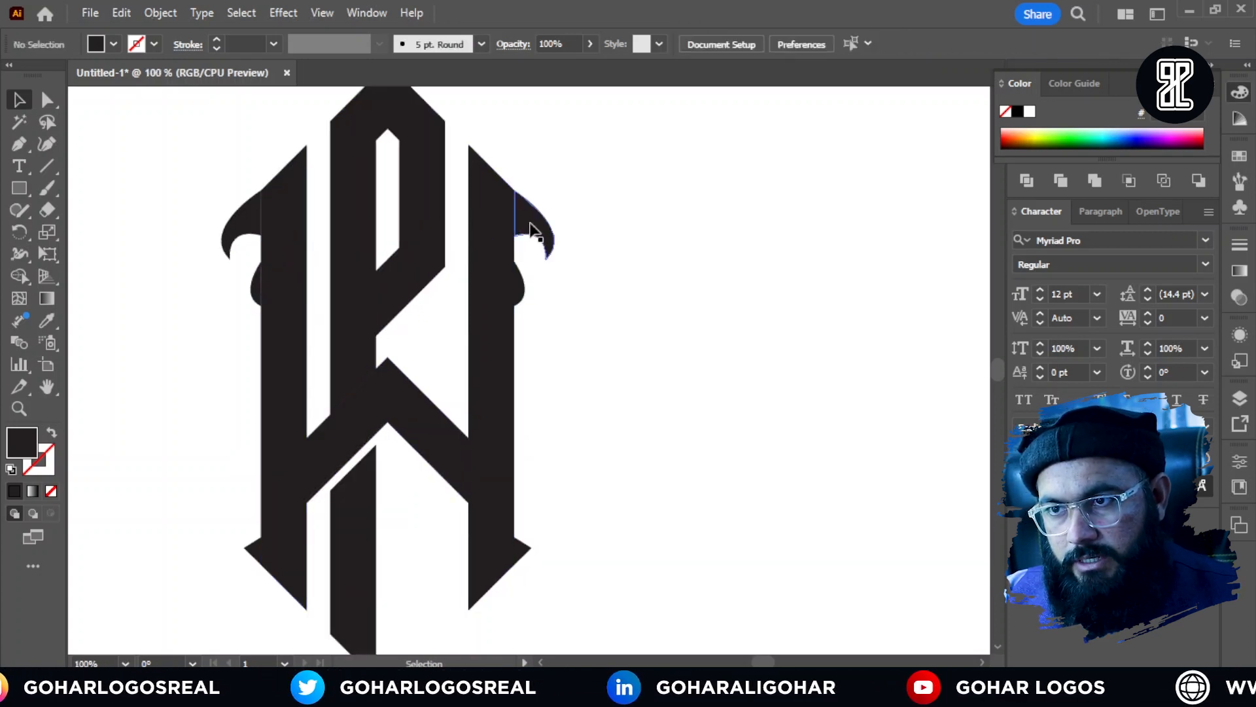
{"action": "left_click", "coordinate": [542, 232]}
{"action": "left_click", "coordinate": [223, 232], "text": "shift"}
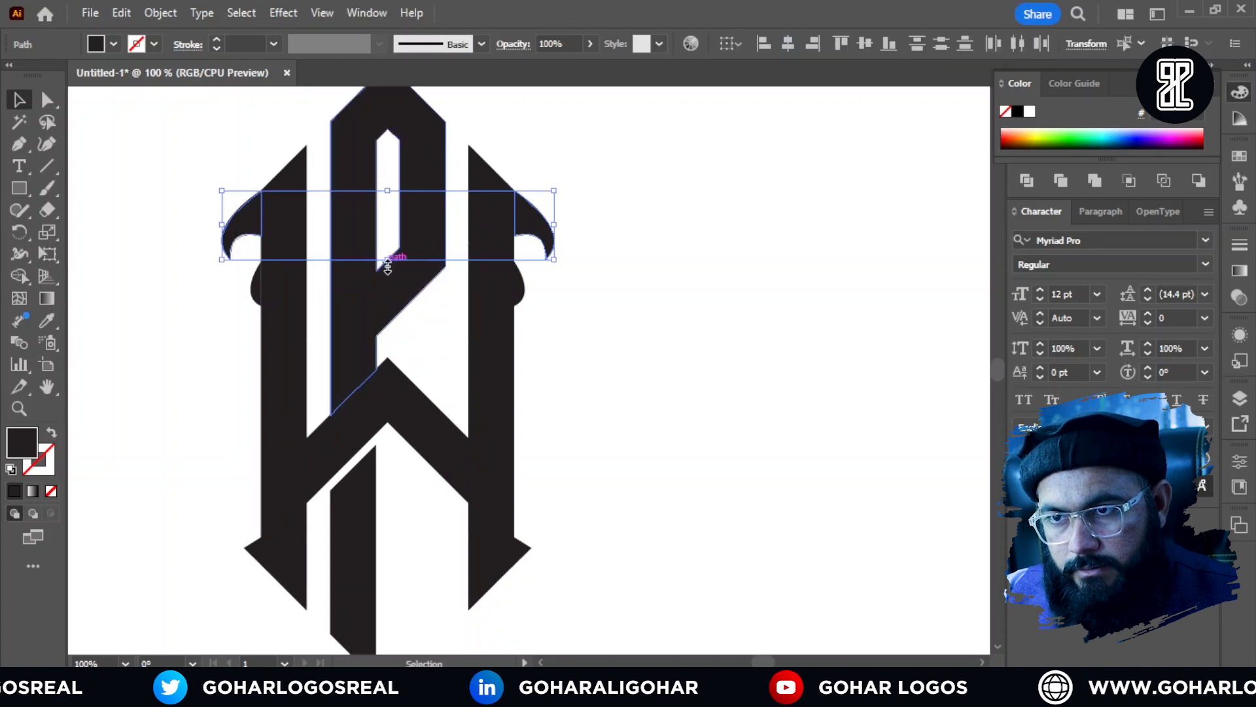
{"action": "left_click_drag", "start_coordinate": [387, 262], "coordinate": [337, 263]}
{"action": "scroll", "coordinate": [496, 262], "scroll_direction": "up", "scroll_amount": 1}
{"action": "left_click", "coordinate": [598, 301]}
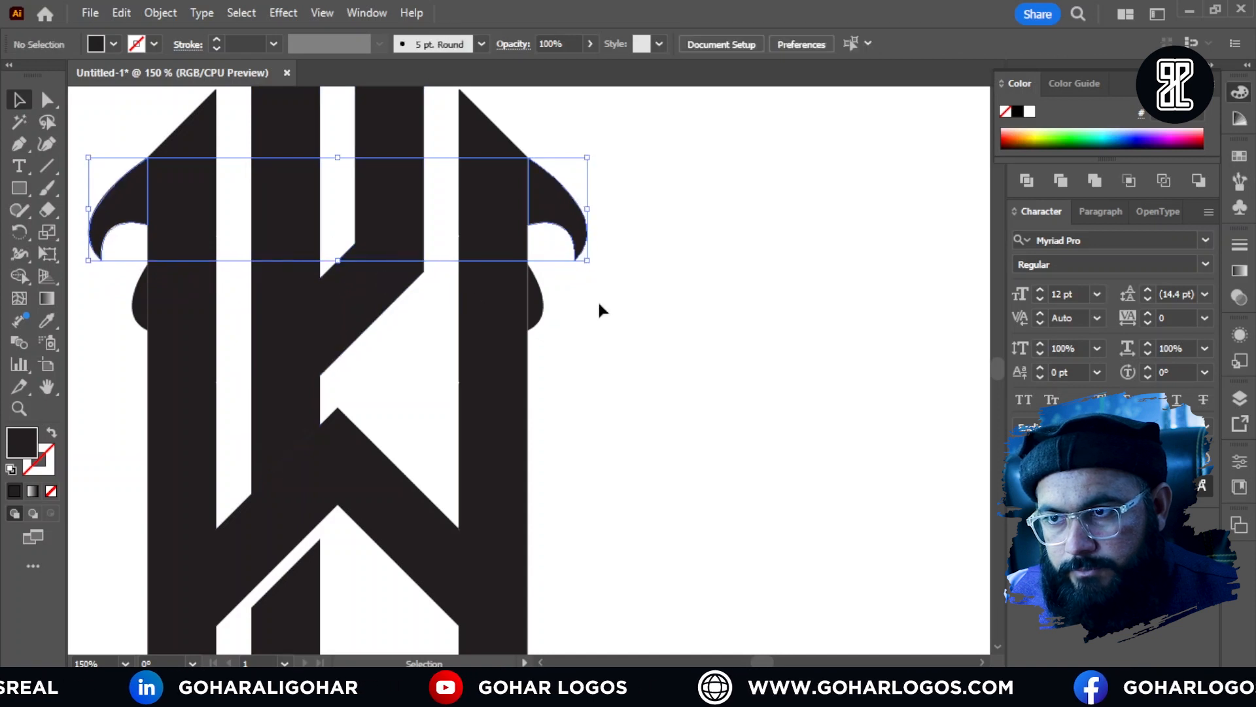
Step: Select the lower tip anchors of both upper hooks and round their sharp corners together
{"action": "left_click", "coordinate": [129, 205]}
{"action": "left_click", "coordinate": [563, 220], "text": "shift"}
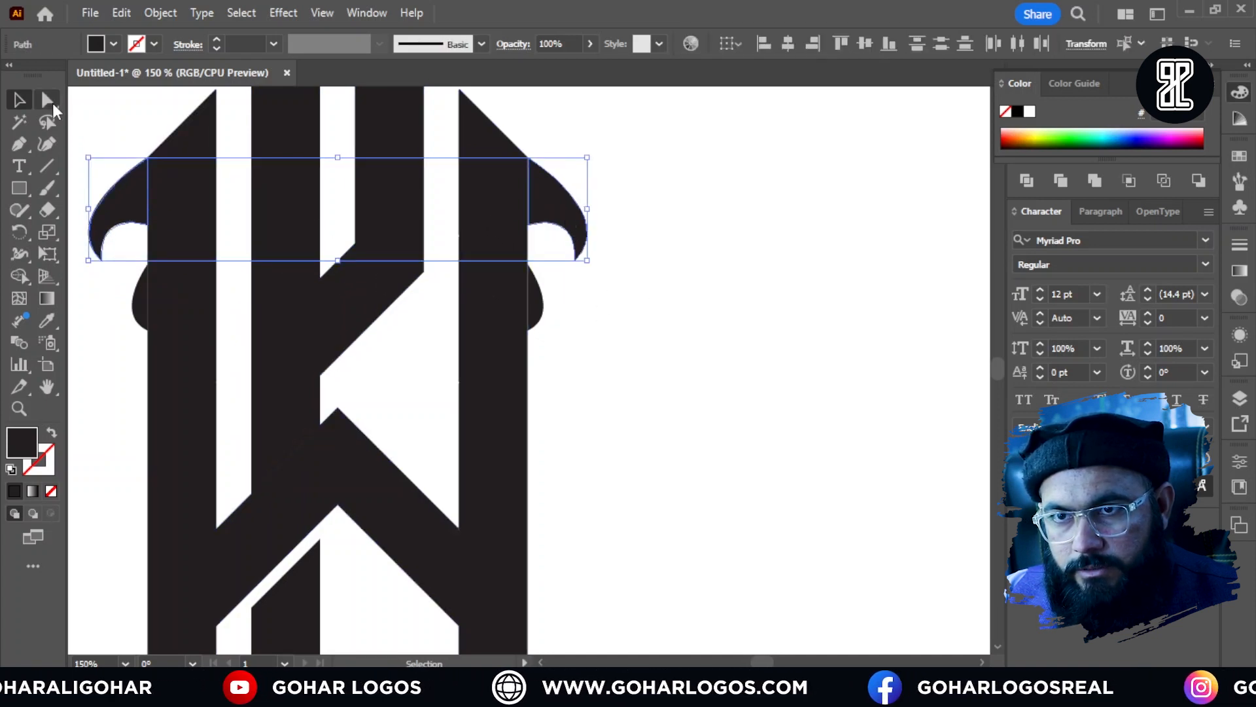
{"action": "key", "text": "a"}
{"action": "left_click", "coordinate": [597, 255]}
{"action": "scroll", "coordinate": [586, 252], "scroll_direction": "up", "scroll_amount": 4}
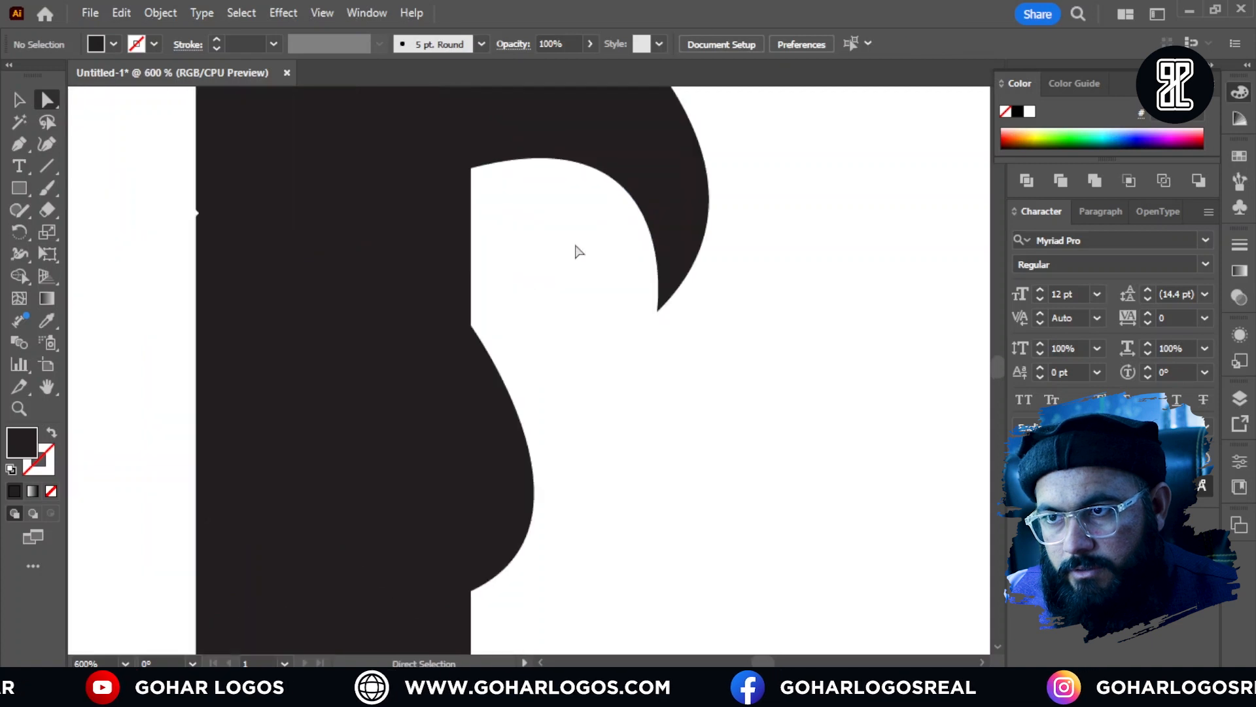
{"action": "left_click_drag", "start_coordinate": [595, 246], "coordinate": [802, 356]}
{"action": "scroll", "coordinate": [835, 312], "scroll_direction": "down", "scroll_amount": 3}
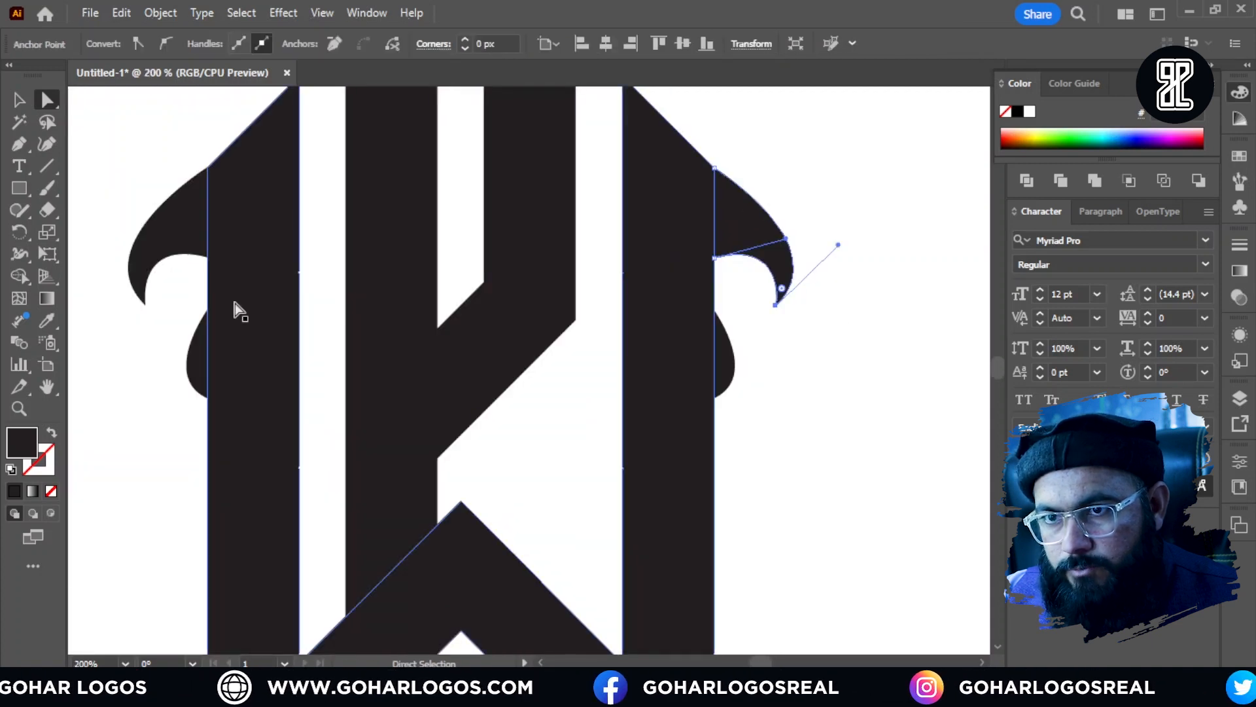
{"action": "left_click_drag", "start_coordinate": [165, 322], "coordinate": [163, 324]}
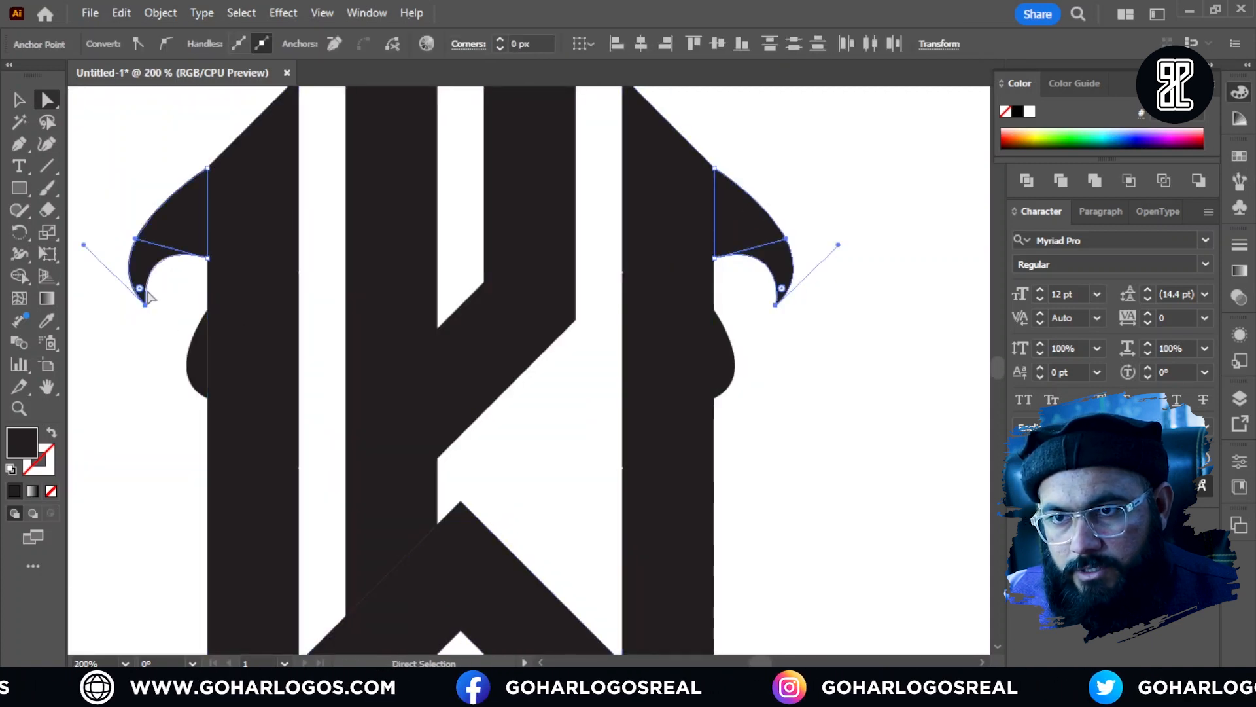
{"action": "scroll", "coordinate": [147, 314], "scroll_direction": "up", "scroll_amount": 6}
{"action": "left_click_drag", "start_coordinate": [149, 451], "coordinate": [133, 407]}
{"action": "key", "text": "v"}
{"action": "left_click", "coordinate": [276, 382]}
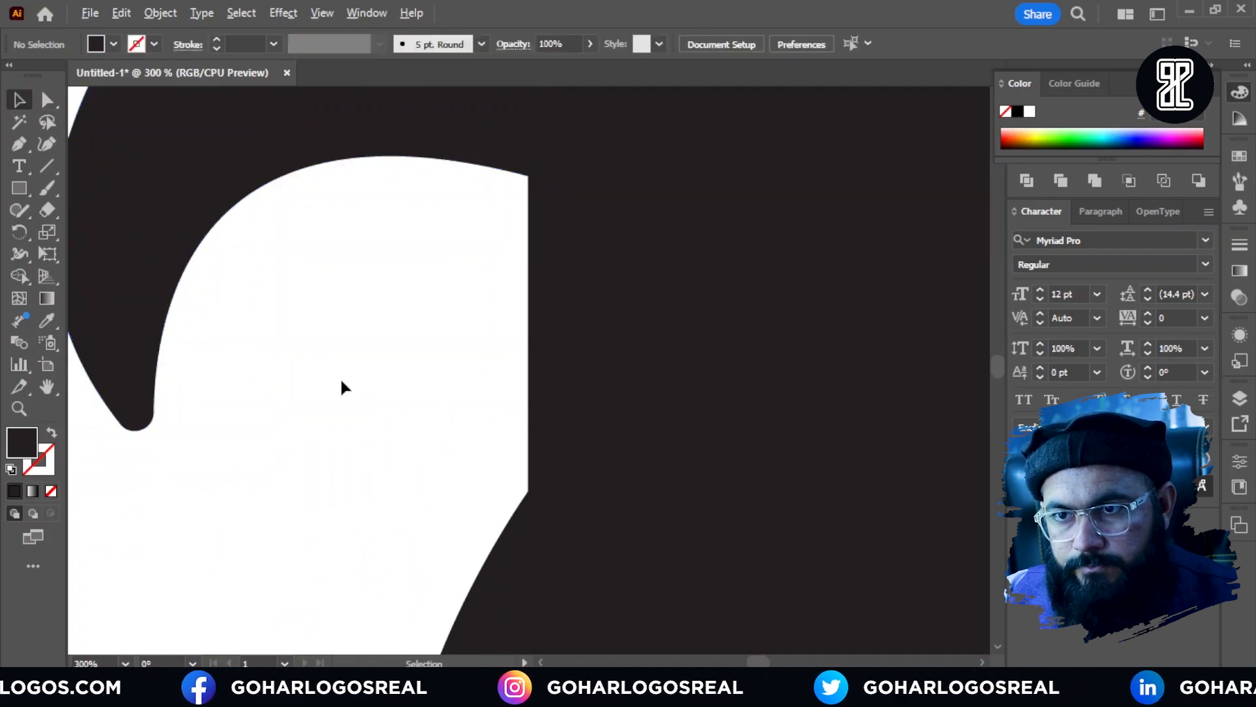
Step: Group all parts of the logo and centre the group horizontally on the artboard
{"action": "scroll", "coordinate": [339, 384], "scroll_direction": "down", "scroll_amount": 8}
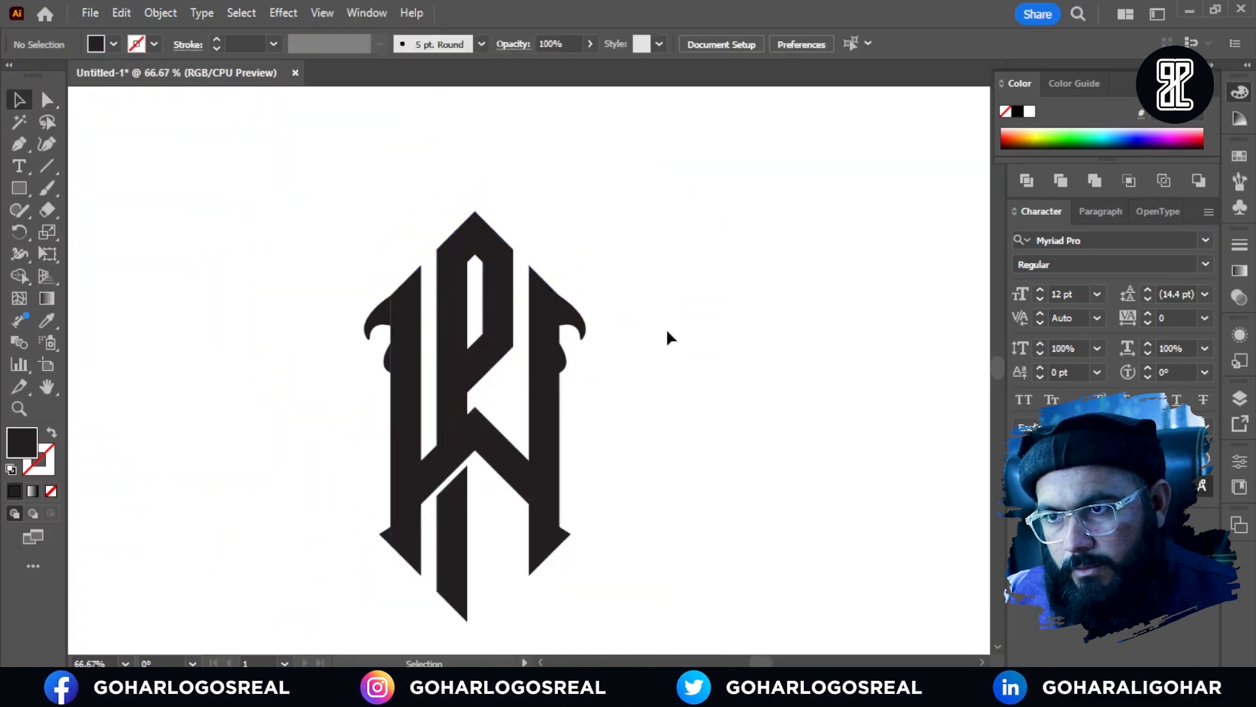
{"action": "scroll", "coordinate": [663, 326], "scroll_direction": "down", "scroll_amount": 1}
{"action": "scroll", "coordinate": [656, 332], "scroll_direction": "up", "scroll_amount": 1}
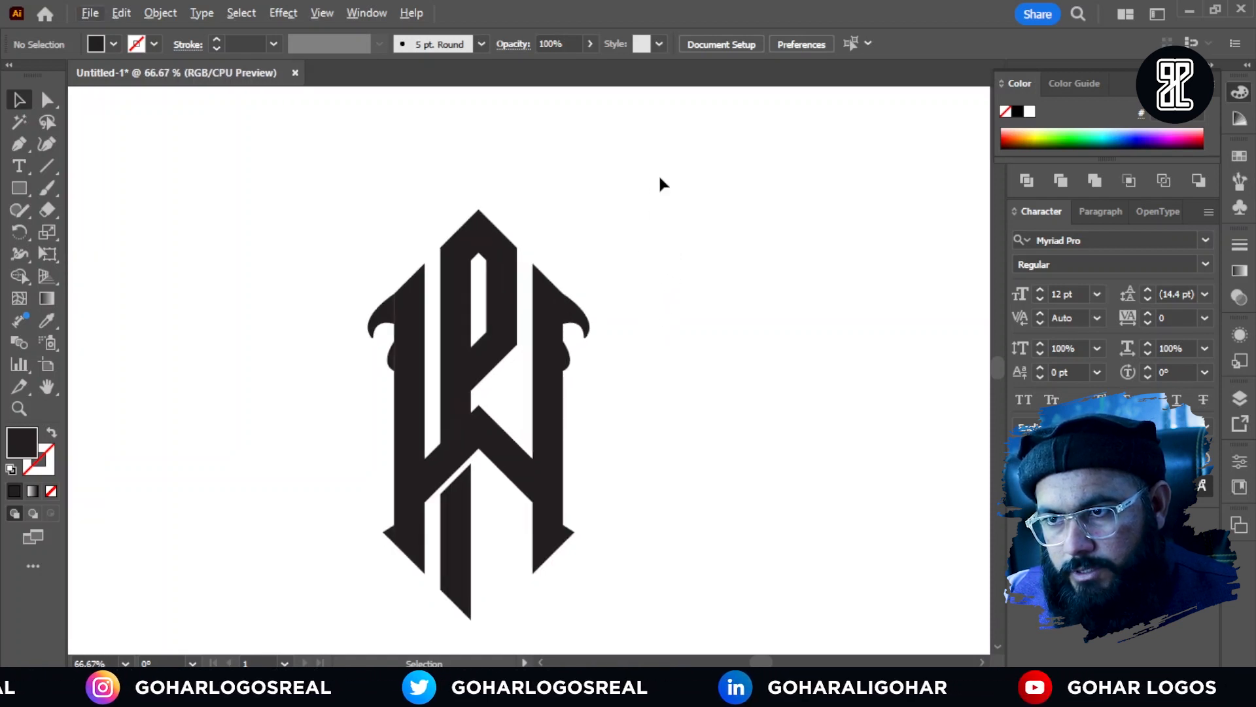
{"action": "left_click_drag", "start_coordinate": [660, 176], "coordinate": [334, 644]}
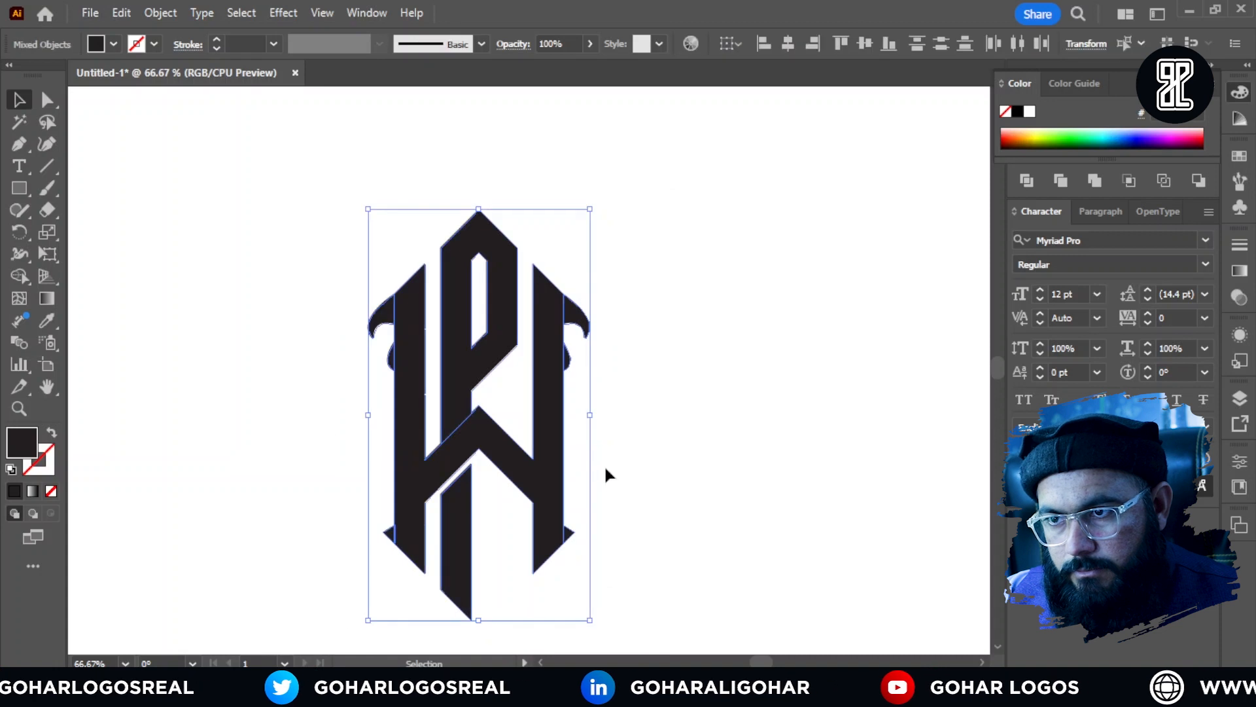
{"action": "left_click", "coordinate": [603, 458]}
{"action": "left_click", "coordinate": [577, 317]}
{"action": "left_click", "coordinate": [382, 313], "text": "shift"}
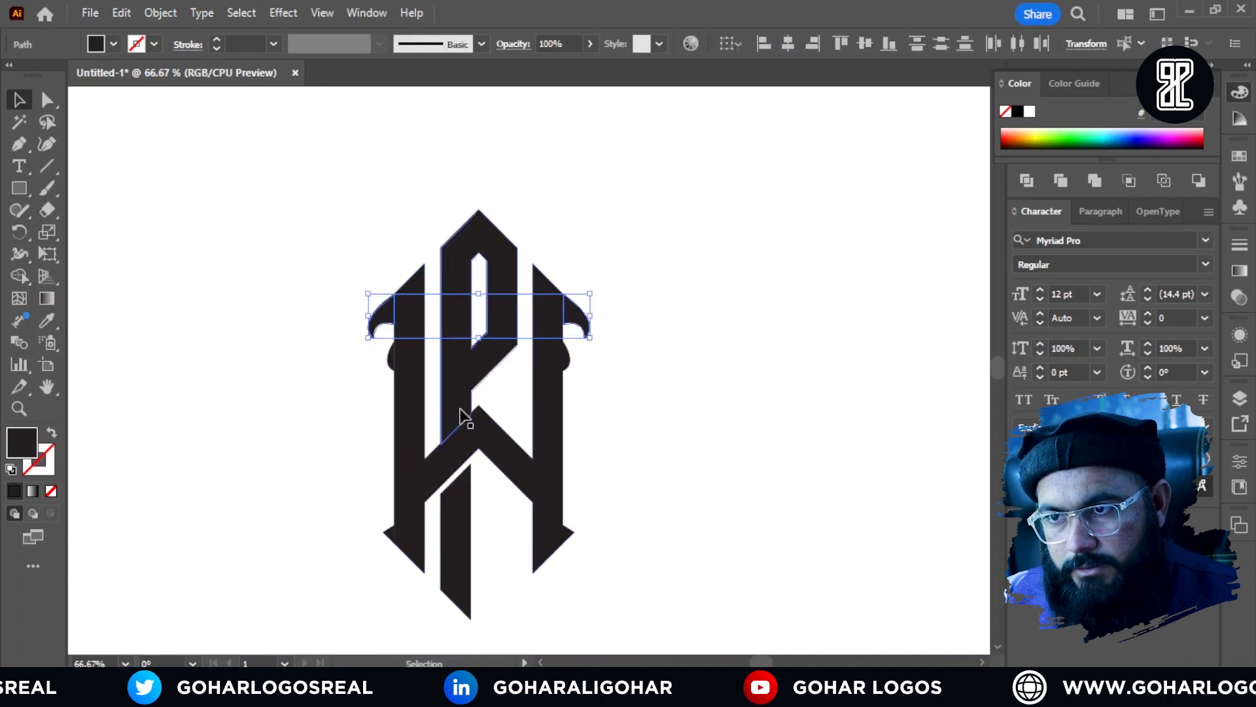
{"action": "left_click_drag", "start_coordinate": [663, 200], "coordinate": [269, 627]}
{"action": "left_click", "coordinate": [730, 44]}
{"action": "left_click", "coordinate": [772, 106]}
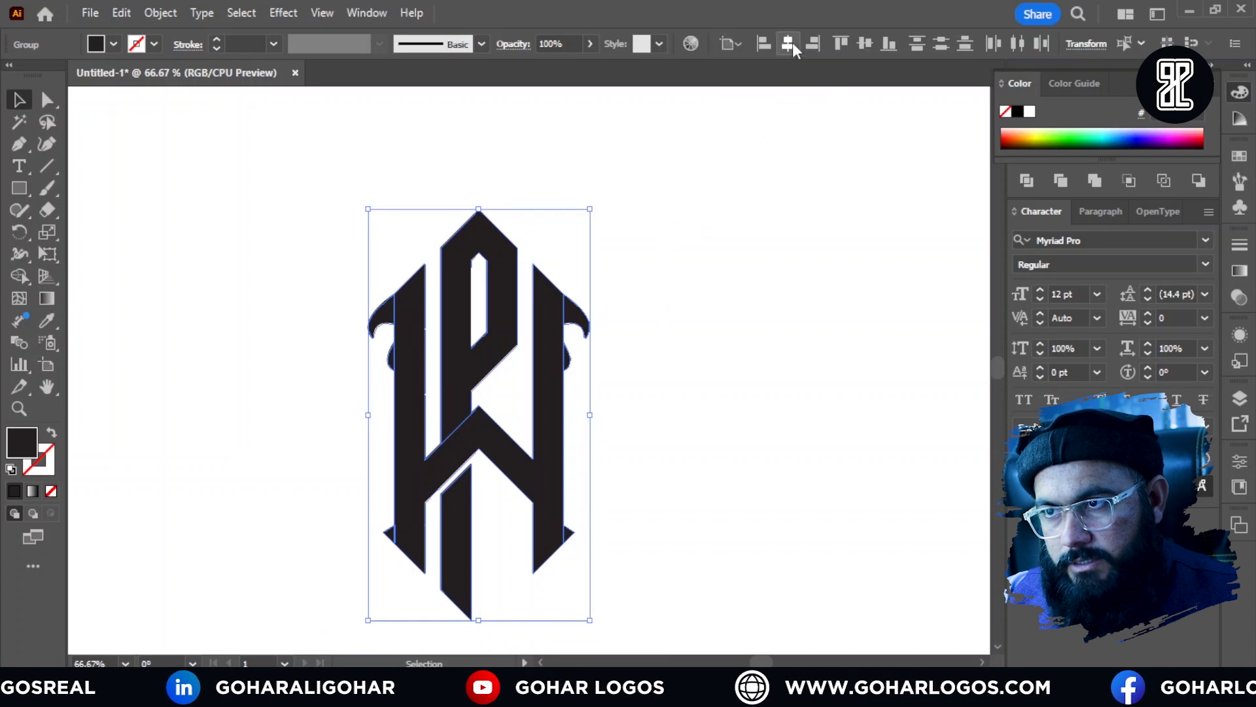
{"action": "left_click", "coordinate": [789, 43]}
{"action": "left_click", "coordinate": [765, 242]}
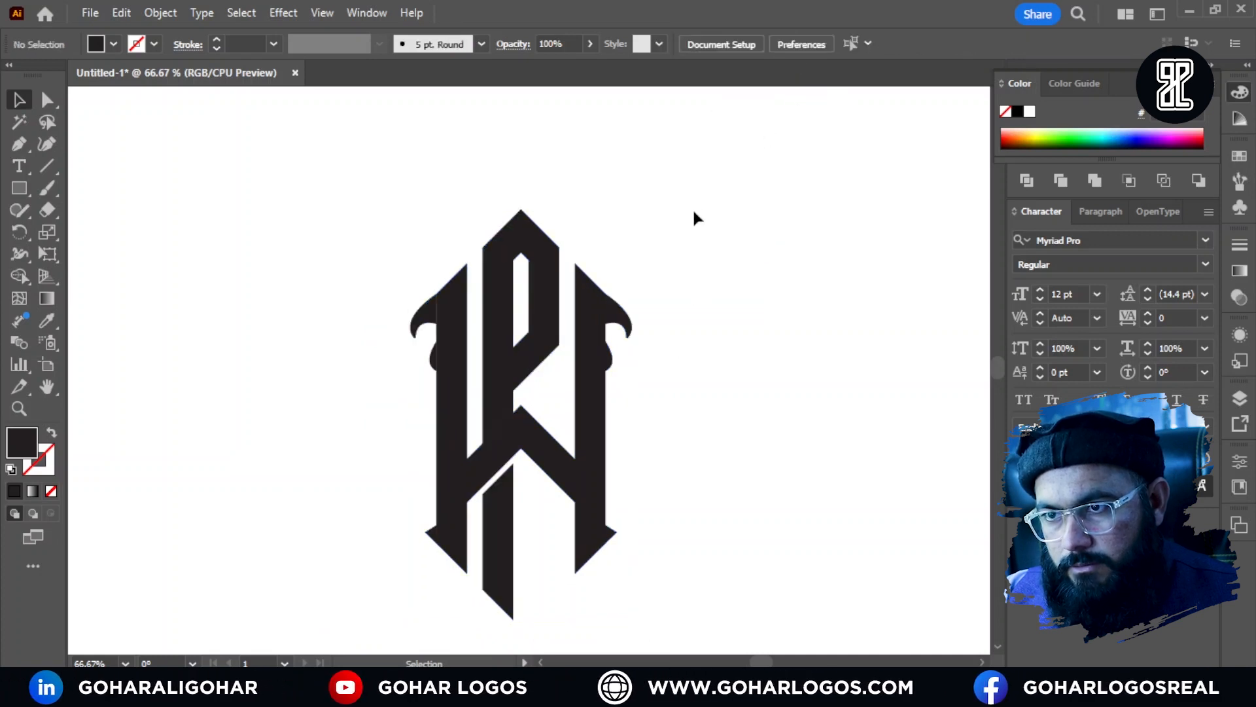
Step: Merge the logo's overlapping parts, including hooks, bulges and spikes, with the Pathfinder Unite operation
{"action": "left_click_drag", "start_coordinate": [695, 205], "coordinate": [345, 586]}
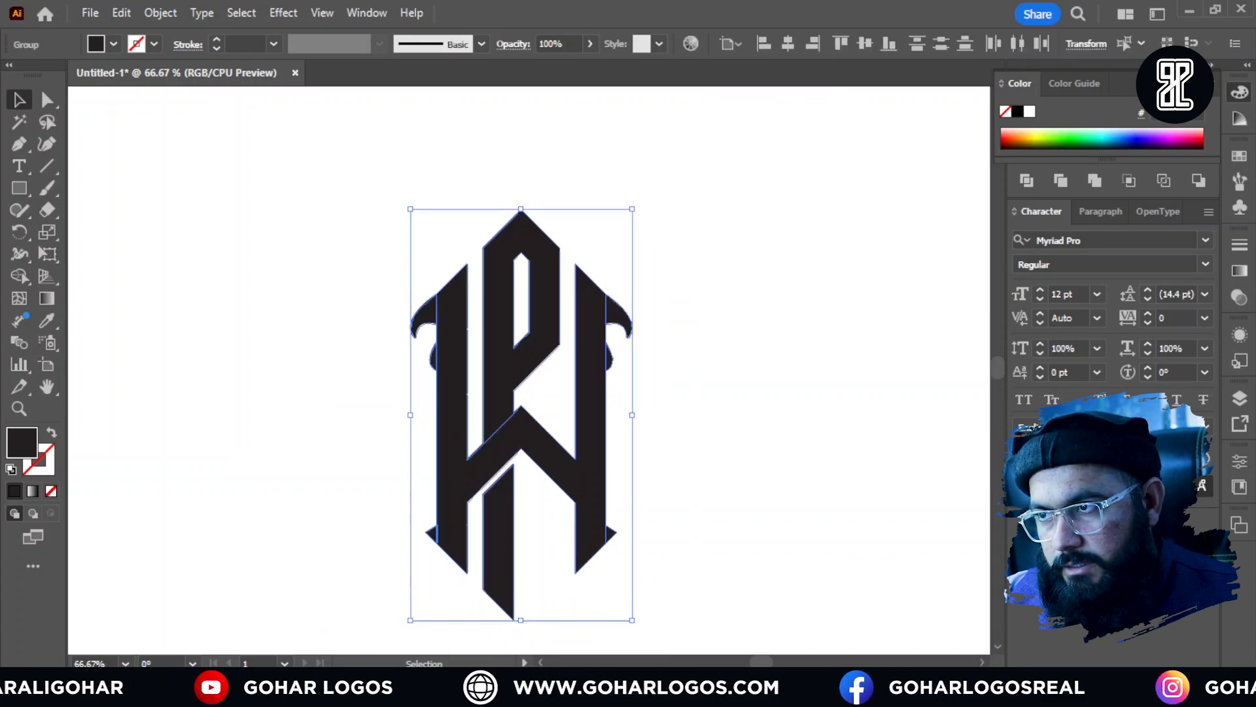
{"action": "left_click", "coordinate": [1193, 84]}
{"action": "left_click", "coordinate": [1025, 133]}
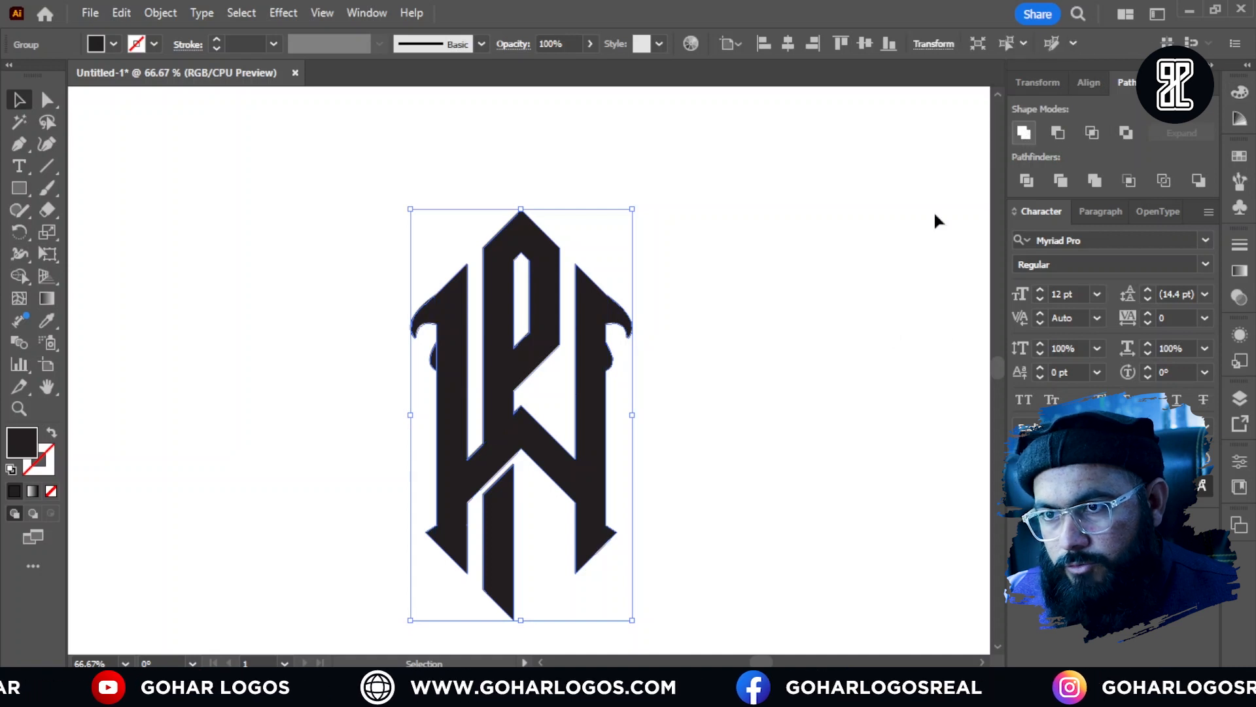
{"action": "left_click", "coordinate": [693, 385]}
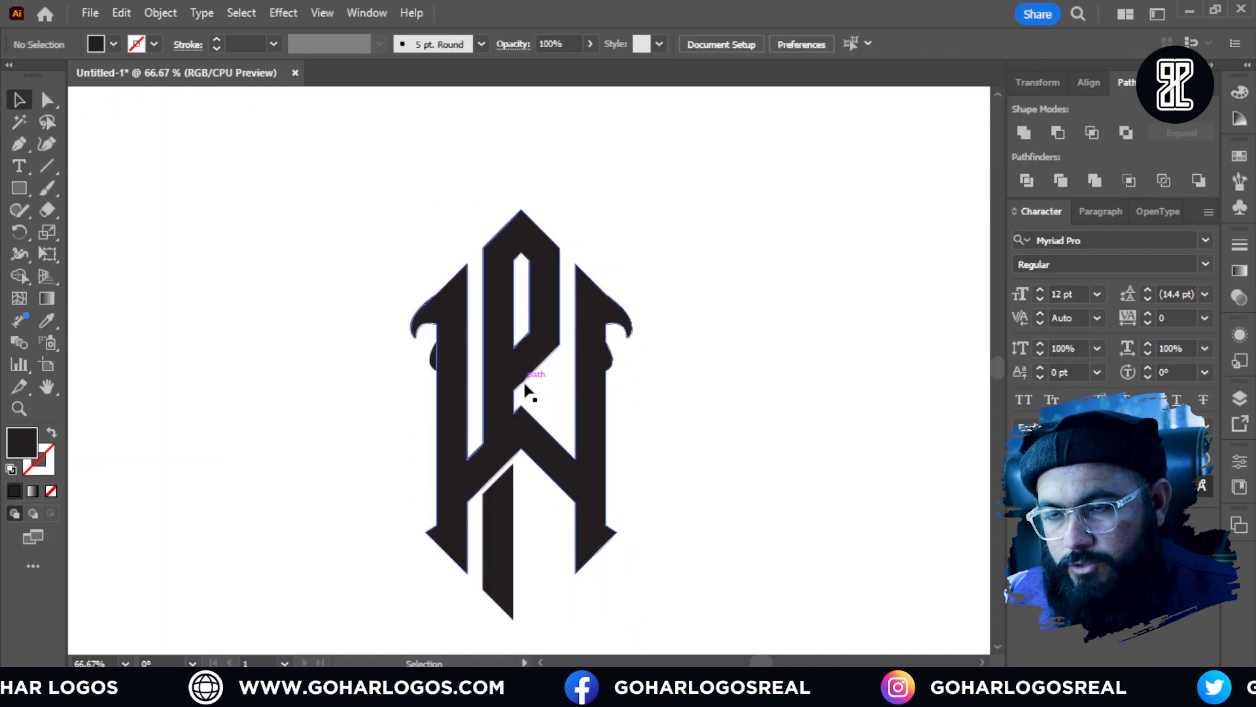
Step: Draw a small solid diamond centred above the P's peak and add a smaller copy of it directly above
{"action": "left_click", "coordinate": [18, 189]}
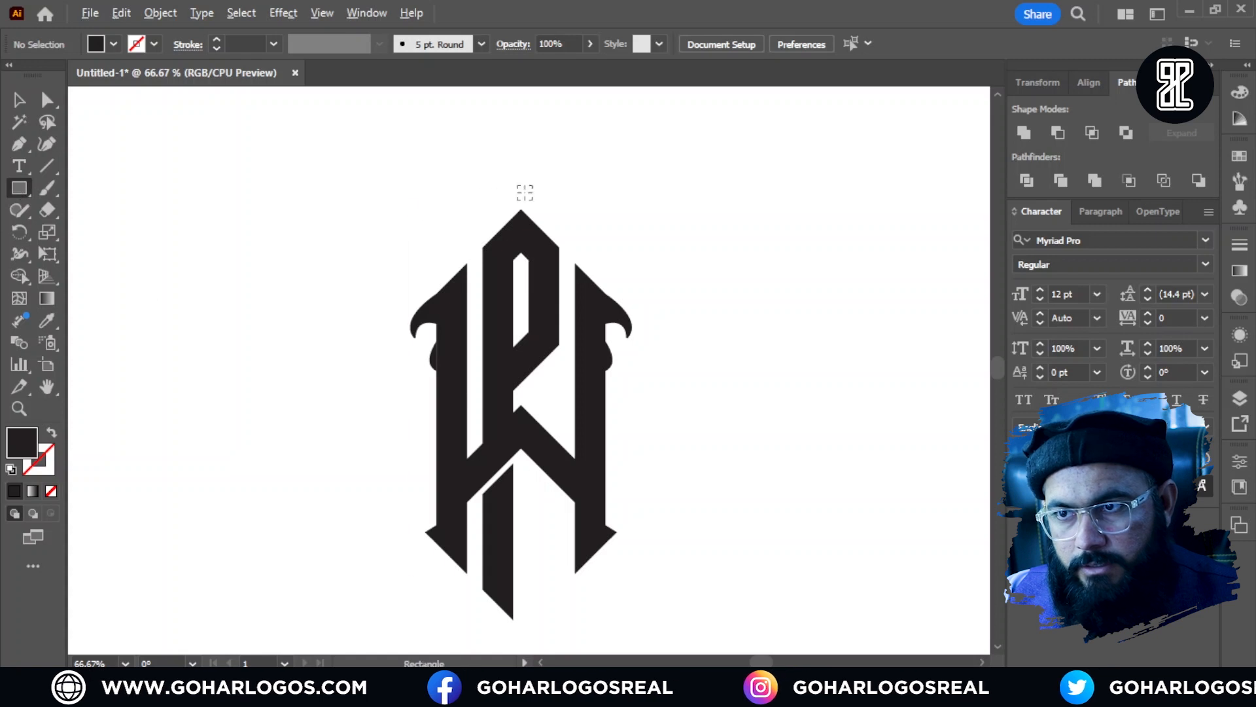
{"action": "scroll", "coordinate": [524, 191], "scroll_direction": "up", "scroll_amount": 3}
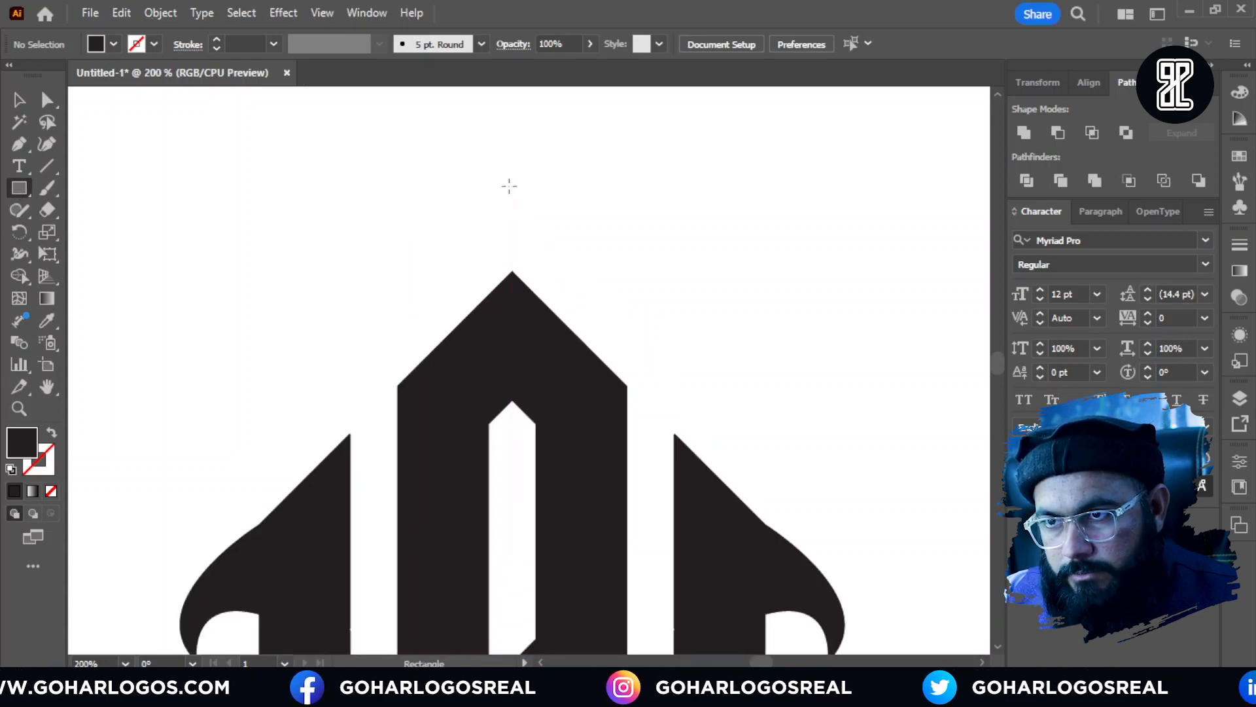
{"action": "mouse_move", "coordinate": [507, 185]}
{"action": "left_mouse_down"}
{"action": "mouse_move", "coordinate": [547, 222]}
{"action": "mouse_move", "coordinate": [567, 216]}
{"action": "mouse_move", "coordinate": [517, 229]}
{"action": "mouse_move", "coordinate": [537, 210]}
{"action": "mouse_move", "coordinate": [537, 161]}
{"action": "mouse_move", "coordinate": [518, 192]}
{"action": "left_mouse_up"}
{"action": "left_click", "coordinate": [19, 102]}
{"action": "left_click", "coordinate": [566, 255]}
{"action": "left_click", "coordinate": [568, 249]}
{"action": "left_click", "coordinate": [554, 189]}
{"action": "scroll", "coordinate": [520, 180], "scroll_direction": "up", "scroll_amount": 2}
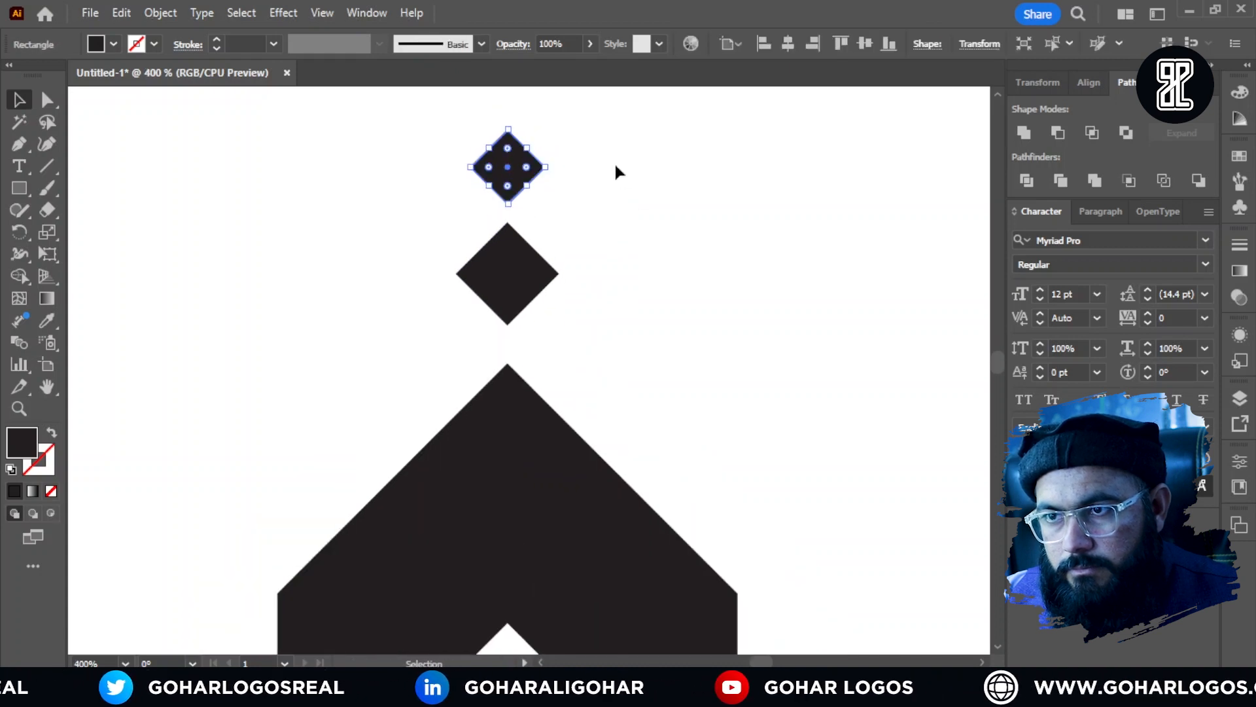
{"action": "left_click", "coordinate": [613, 169]}
Step: Group the merged monogram together with the two small diamonds above it
{"action": "scroll", "coordinate": [604, 183], "scroll_direction": "down", "scroll_amount": 5}
{"action": "scroll", "coordinate": [706, 335], "scroll_direction": "down", "scroll_amount": 1}
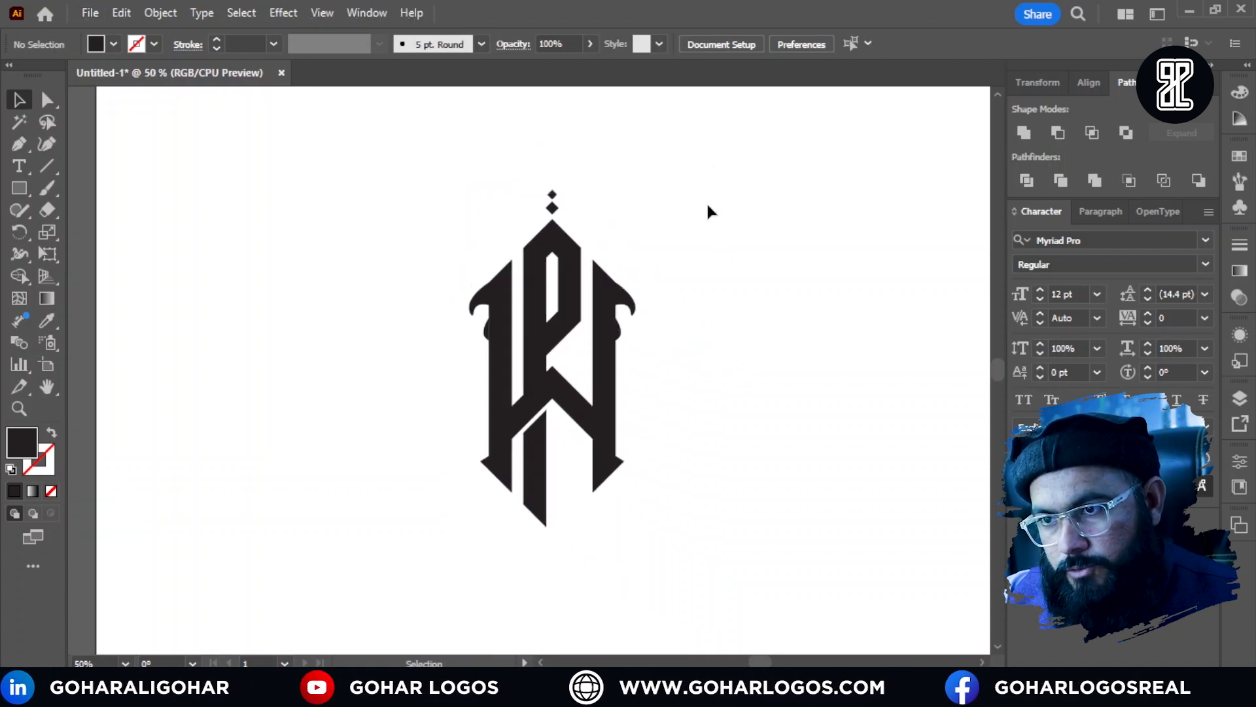
{"action": "left_click_drag", "start_coordinate": [713, 168], "coordinate": [449, 555]}
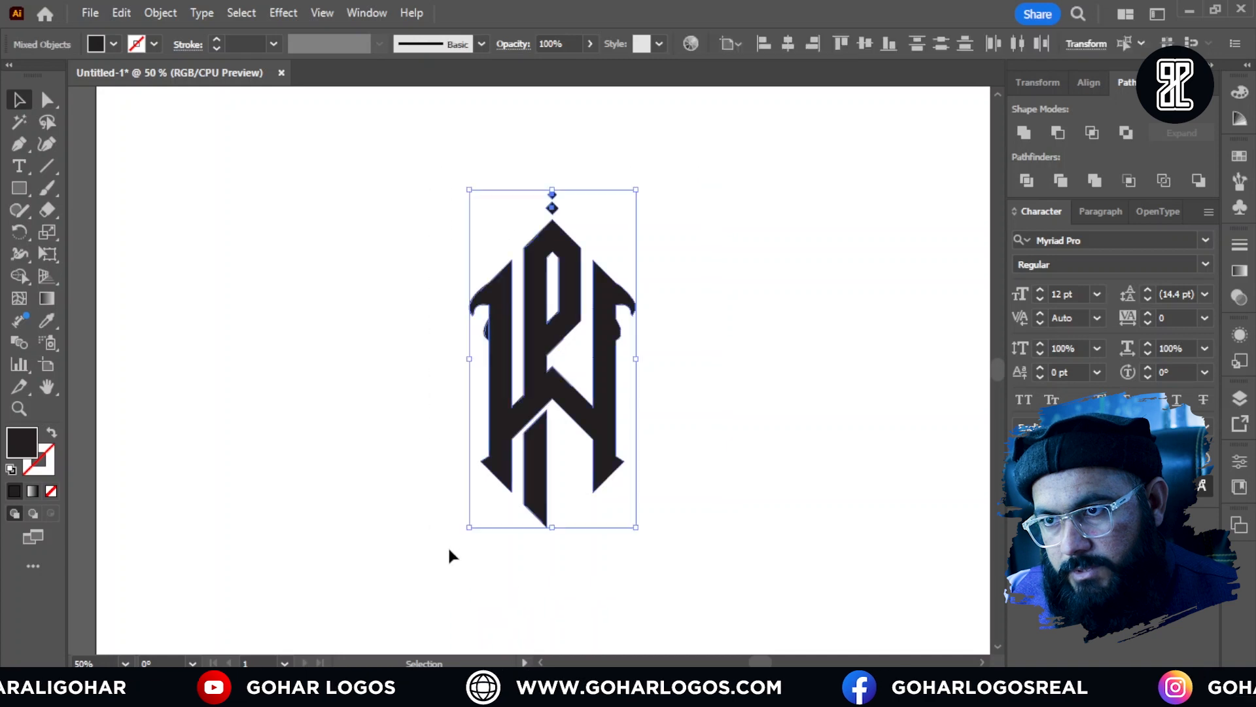
{"action": "right_click", "coordinate": [565, 327]}
{"action": "left_click", "coordinate": [602, 509]}
{"action": "left_click", "coordinate": [704, 450]}
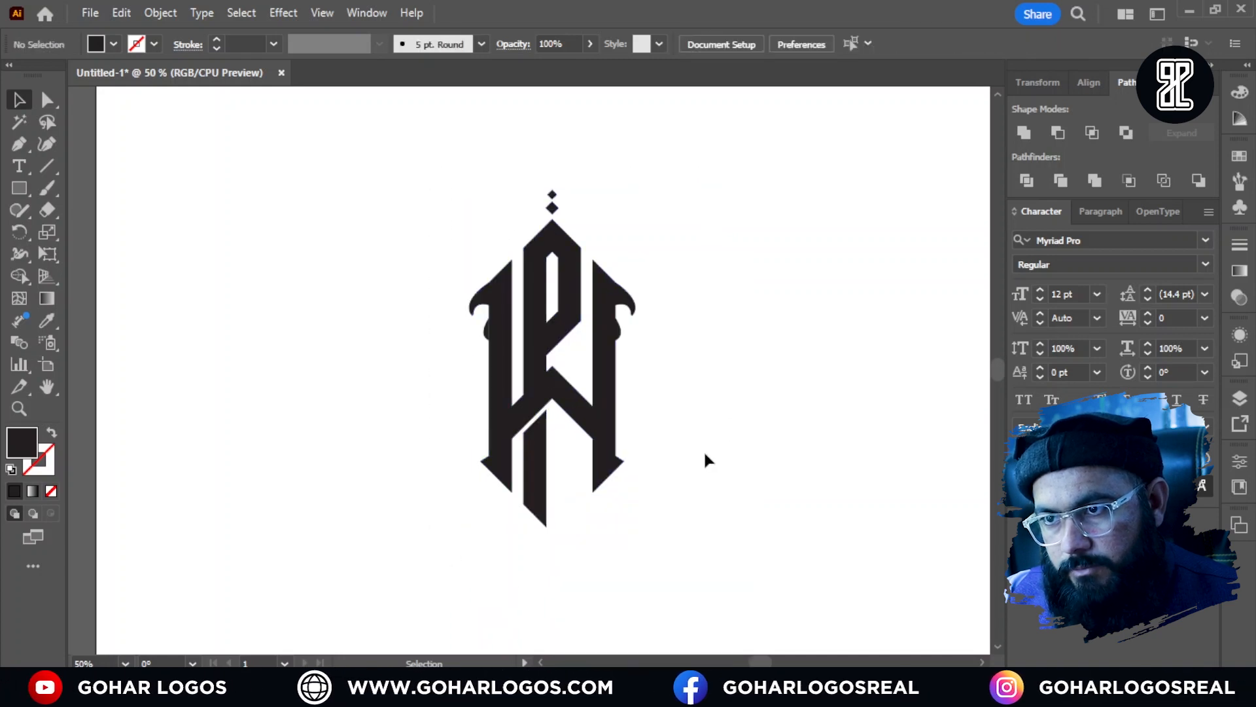
Step: Add the text PURPWORLD below the monogram and scale it up to about 52 pt
{"action": "left_click_drag", "start_coordinate": [704, 449], "coordinate": [701, 391]}
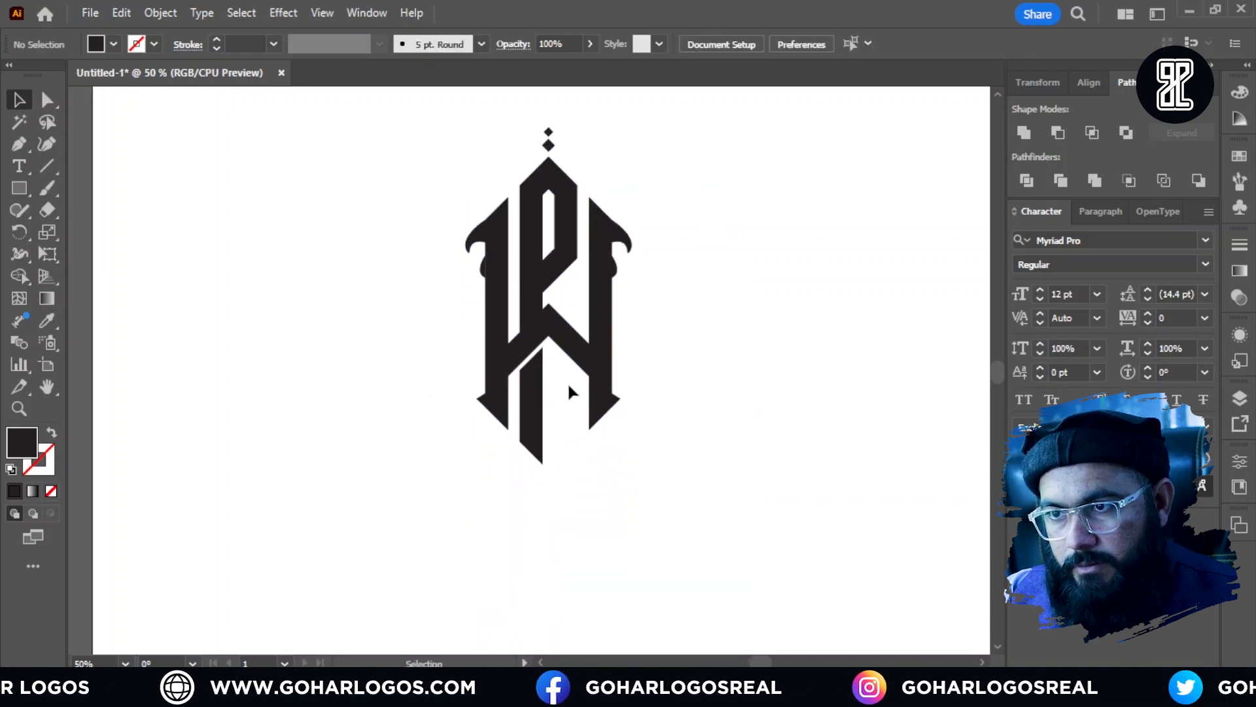
{"action": "left_click", "coordinate": [450, 507]}
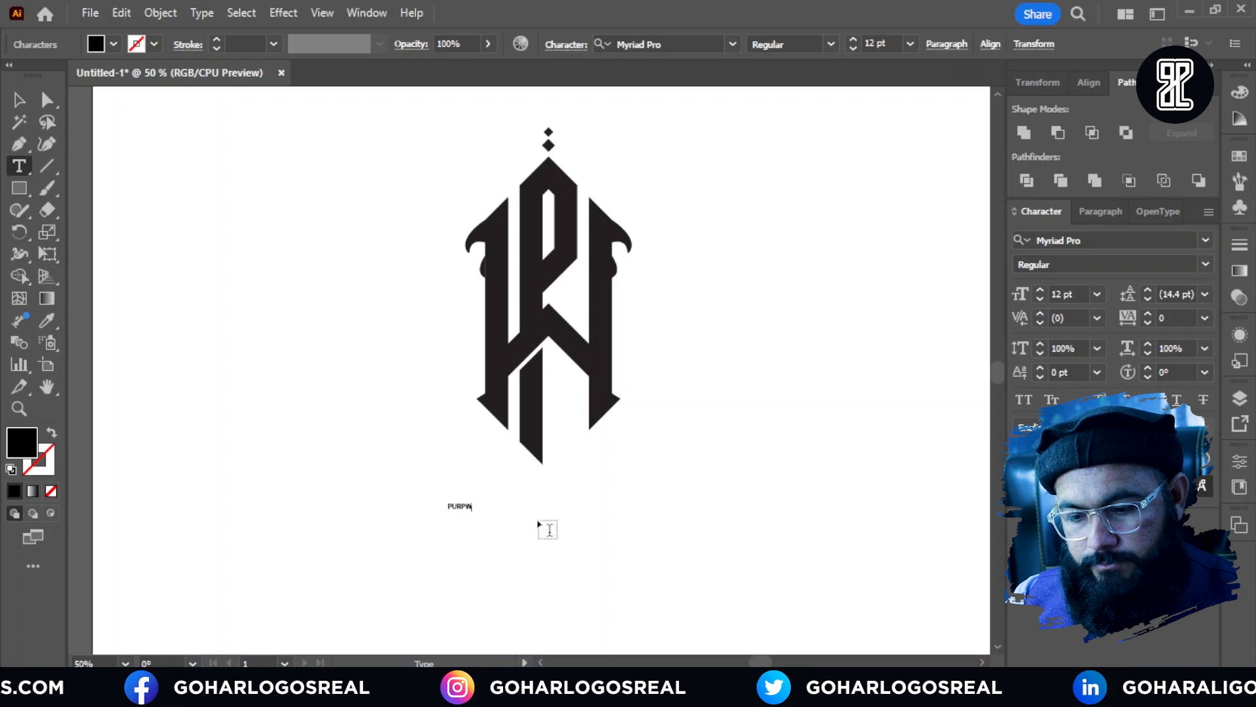
{"action": "left_click", "coordinate": [18, 103]}
{"action": "left_click_drag", "start_coordinate": [490, 514], "coordinate": [613, 507]}
{"action": "left_click", "coordinate": [664, 553]}
{"action": "left_click", "coordinate": [677, 521]}
Step: Set the PURPWORLD text's font to Cameo Sans Regular
{"action": "left_click", "coordinate": [630, 508]}
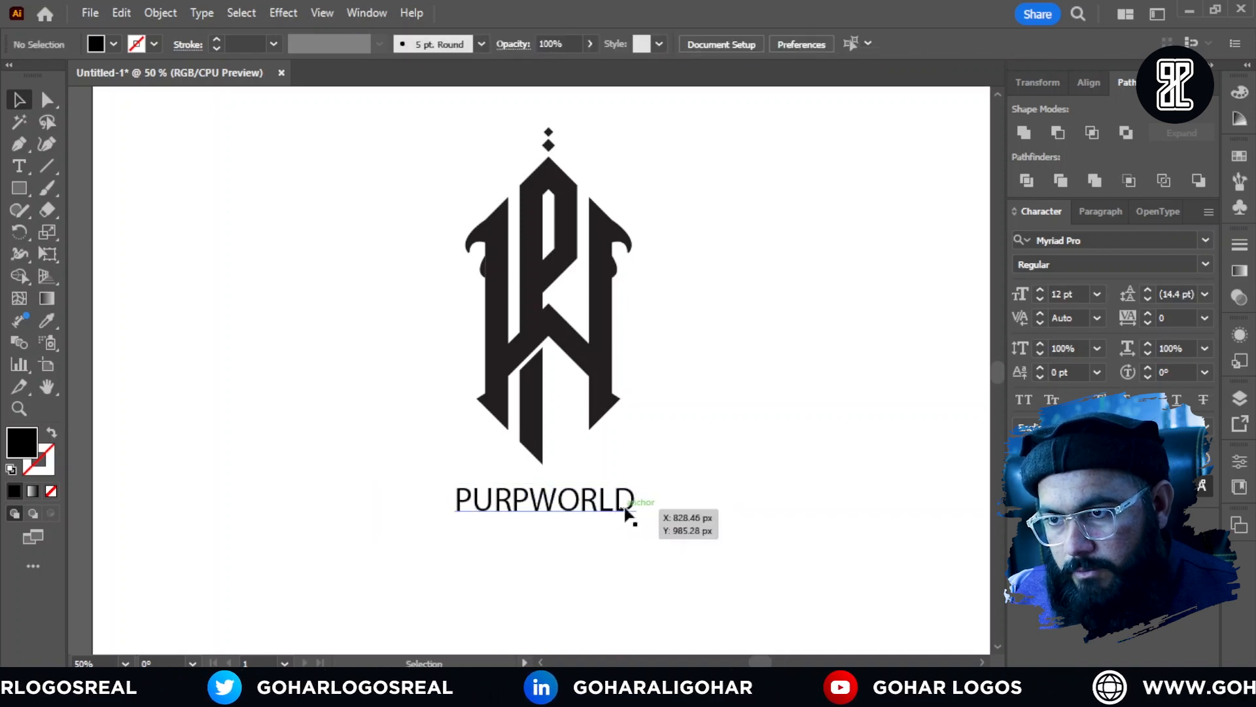
{"action": "left_click", "coordinate": [733, 45]}
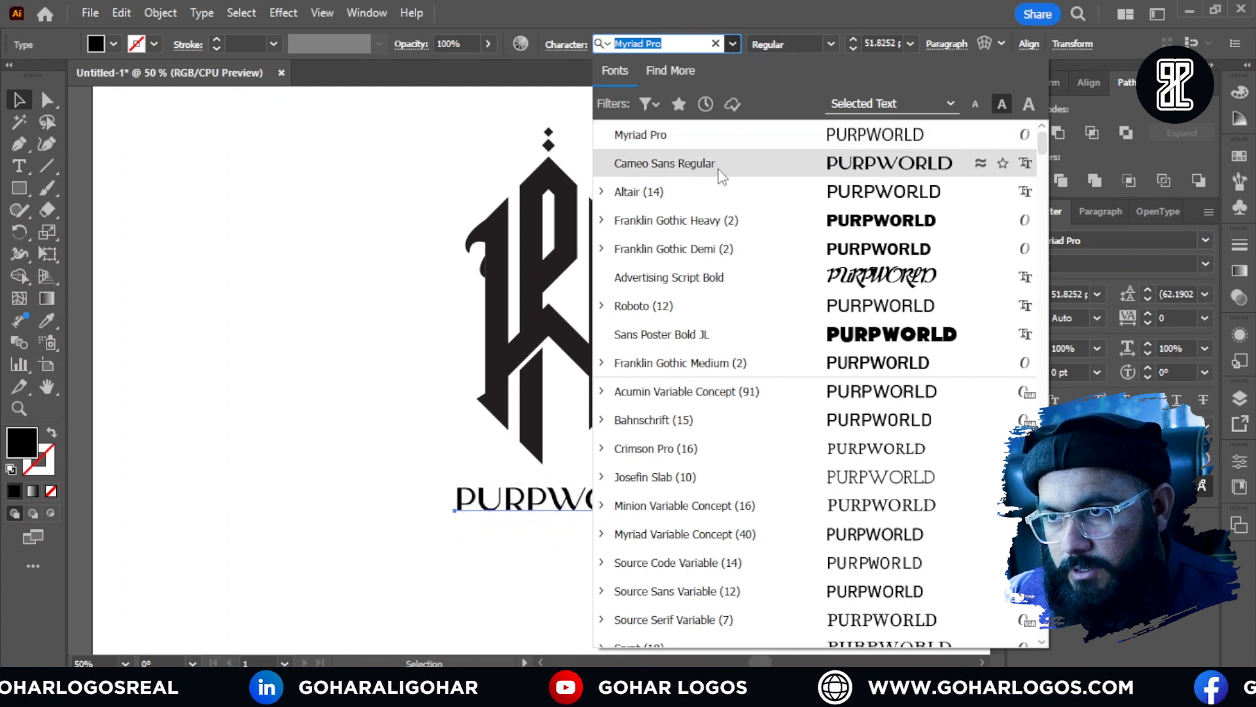
{"action": "left_click", "coordinate": [715, 172]}
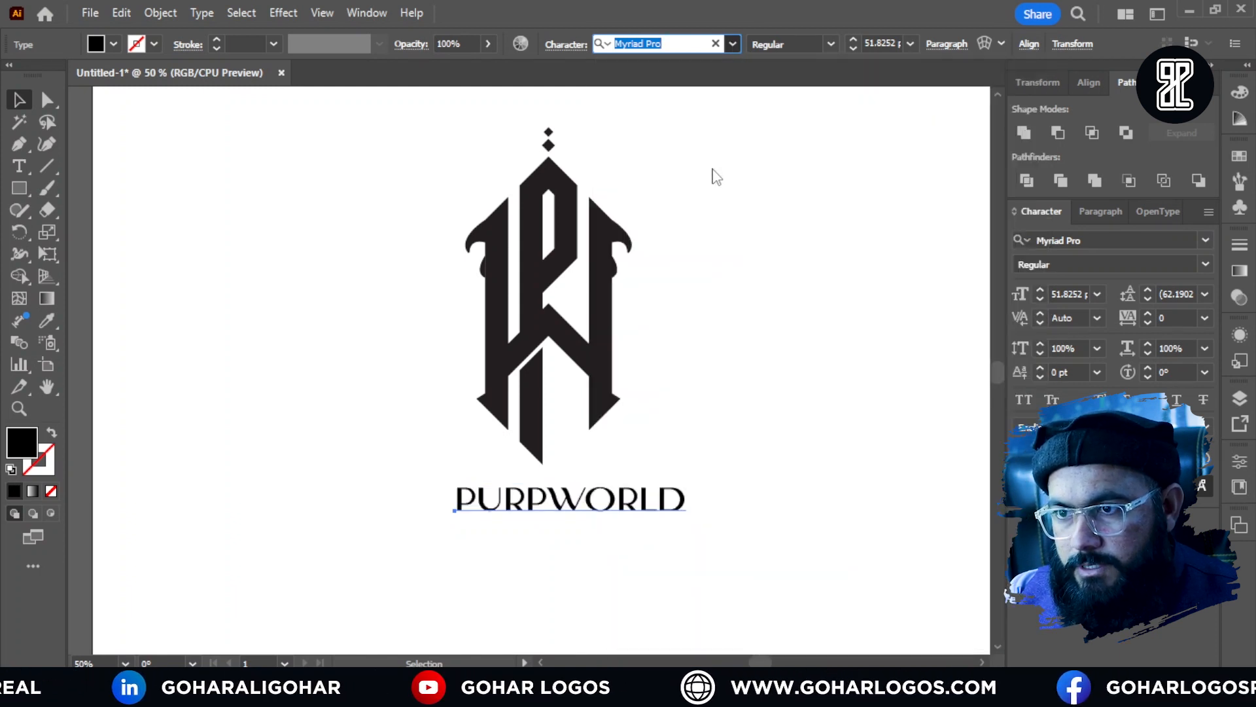
{"action": "left_click", "coordinate": [649, 535]}
Step: Shift the PURPWORLD text roughly under the monogram's centre and convert it to outlines
{"action": "left_click_drag", "start_coordinate": [645, 514], "coordinate": [623, 517]}
{"action": "key", "text": "ctrl"}
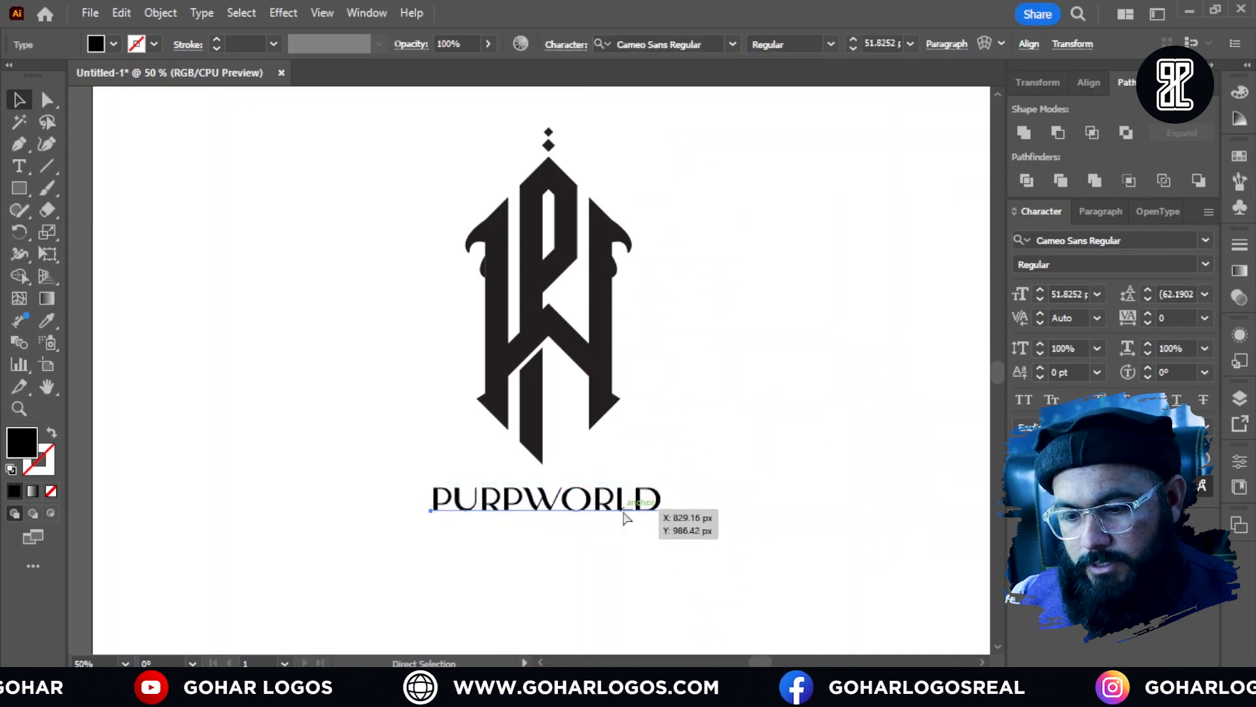
{"action": "left_click", "coordinate": [715, 415]}
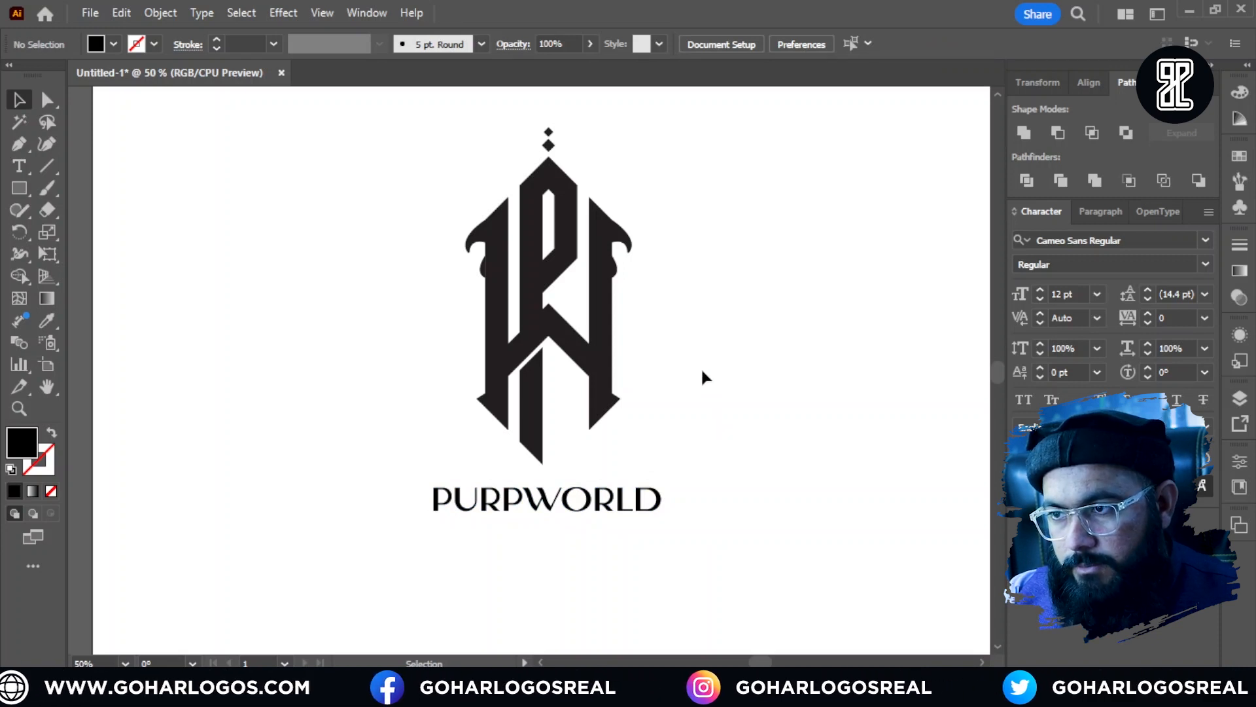
Step: Select the monogram and the PURPWORLD wordmark and align both to their horizontal centre
{"action": "scroll", "coordinate": [698, 371], "scroll_direction": "down", "scroll_amount": 1, "text": "alt"}
{"action": "scroll", "coordinate": [712, 324], "scroll_direction": "up", "scroll_amount": 1}
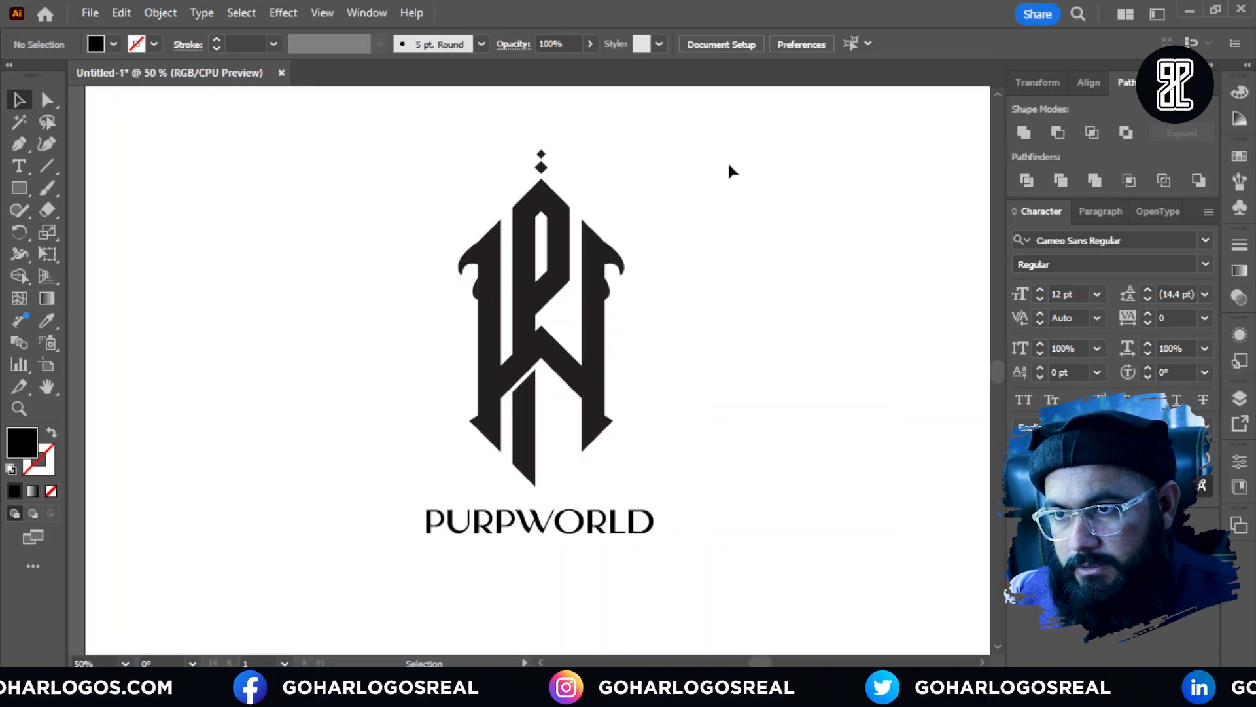
{"action": "scroll", "coordinate": [694, 197], "scroll_direction": "down", "scroll_amount": 1}
{"action": "left_click_drag", "start_coordinate": [372, 123], "coordinate": [669, 532]}
{"action": "left_click", "coordinate": [729, 43]}
{"action": "left_click", "coordinate": [747, 87]}
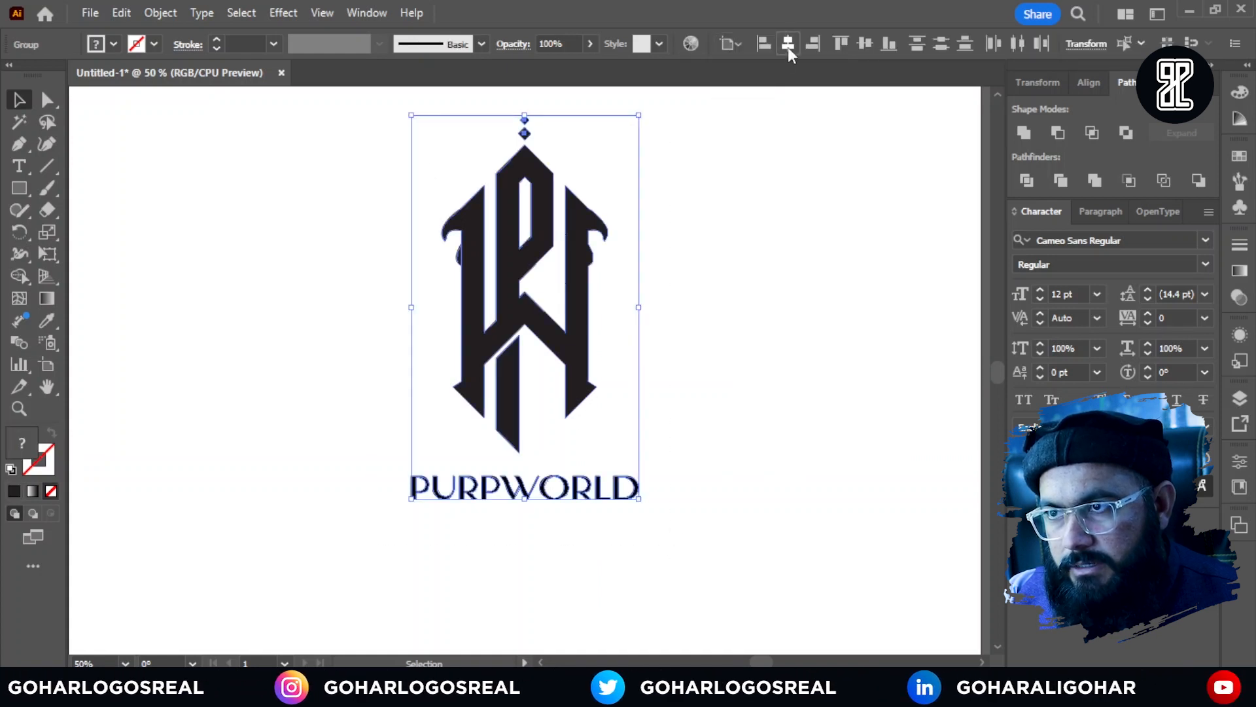
{"action": "left_click", "coordinate": [712, 297]}
Step: Move the PURPWORLD wordmark slightly upward, closer to the monogram
{"action": "scroll", "coordinate": [565, 496], "scroll_direction": "up", "scroll_amount": 2}
{"action": "scroll", "coordinate": [484, 501], "scroll_direction": "up", "scroll_amount": 1}
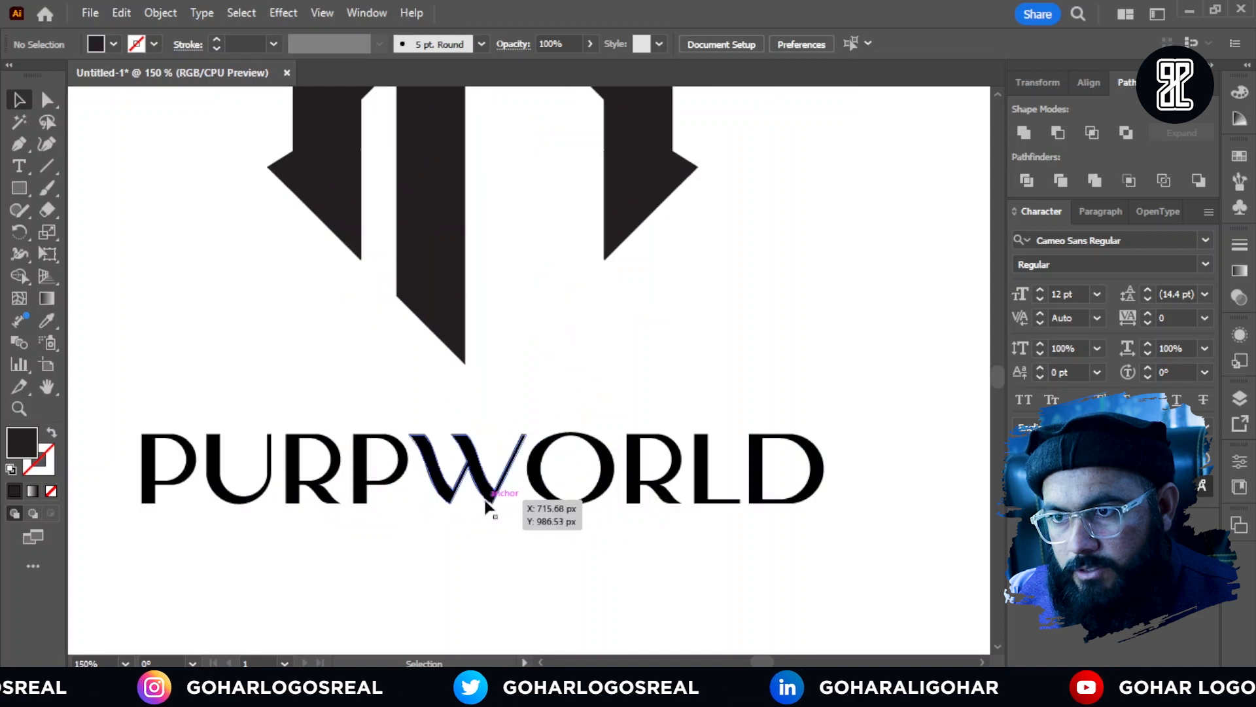
{"action": "left_click_drag", "start_coordinate": [485, 496], "coordinate": [485, 483]}
{"action": "scroll", "coordinate": [557, 451], "scroll_direction": "down", "scroll_amount": 4}
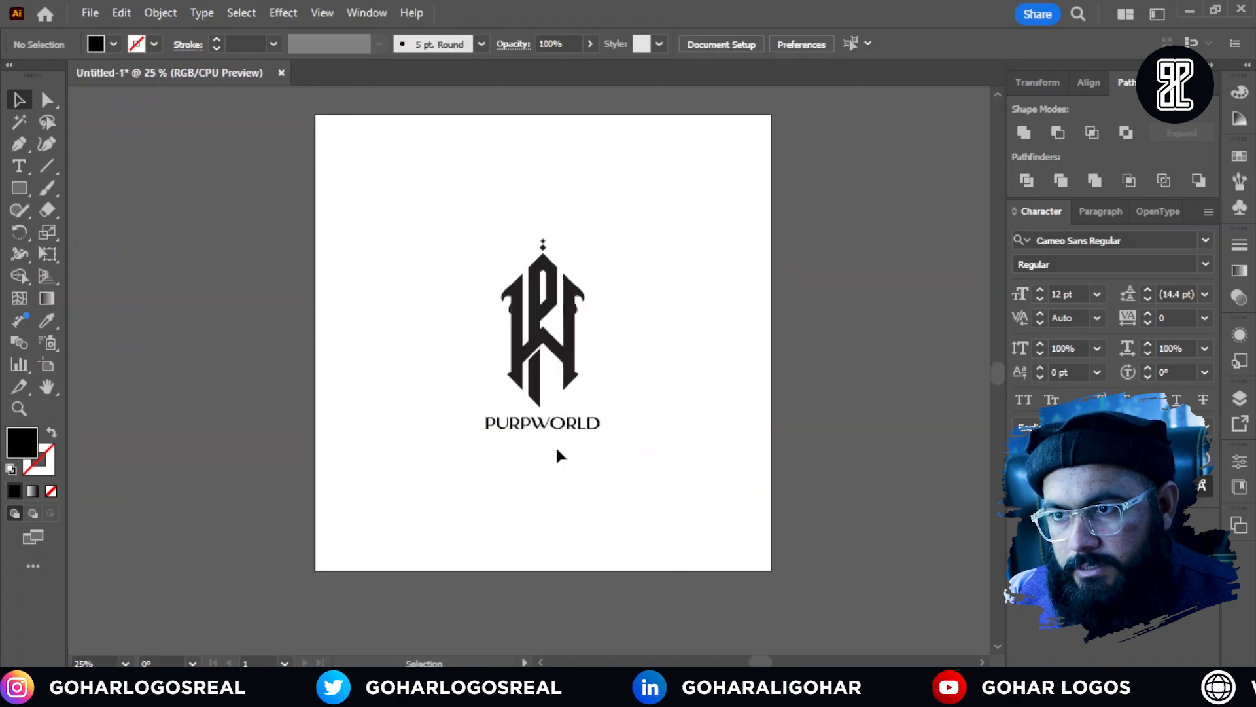
Step: Group the monogram and the PURPWORLD wordmark into one object
{"action": "scroll", "coordinate": [522, 350], "scroll_direction": "up", "scroll_amount": 1}
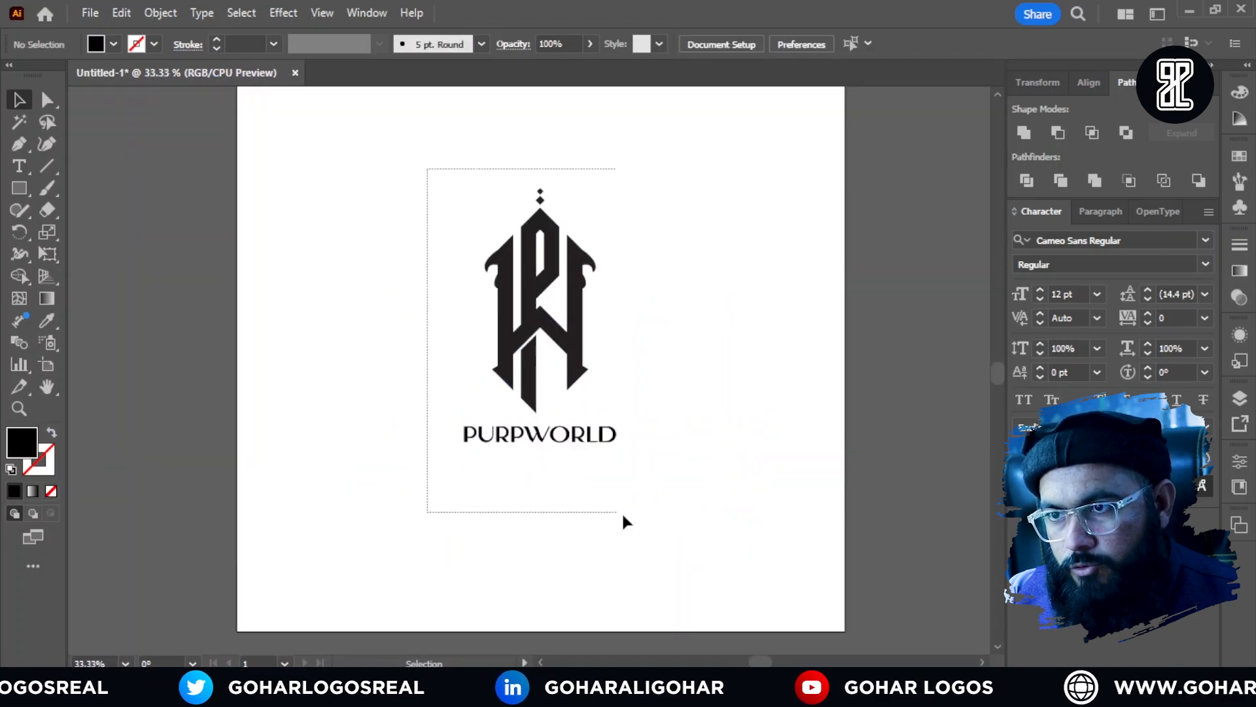
{"action": "left_click_drag", "start_coordinate": [623, 520], "coordinate": [644, 522]}
{"action": "right_click", "coordinate": [568, 360]}
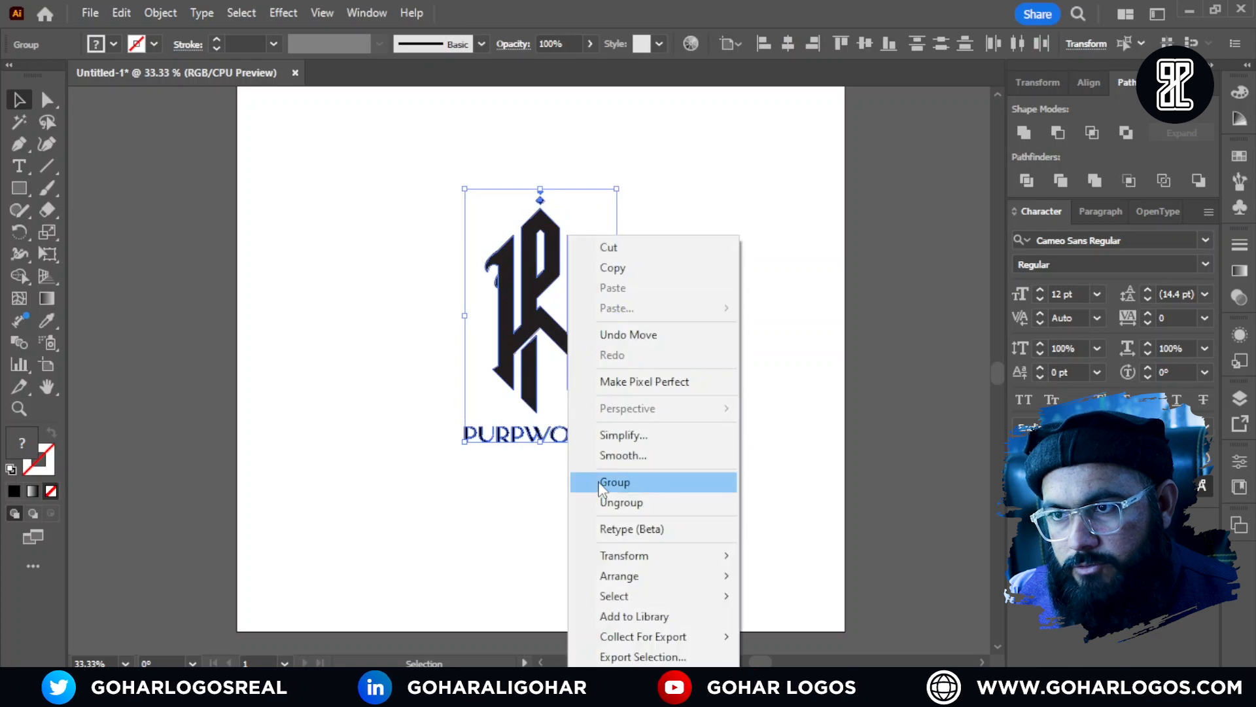
{"action": "left_click", "coordinate": [600, 484]}
{"action": "left_click", "coordinate": [391, 249]}
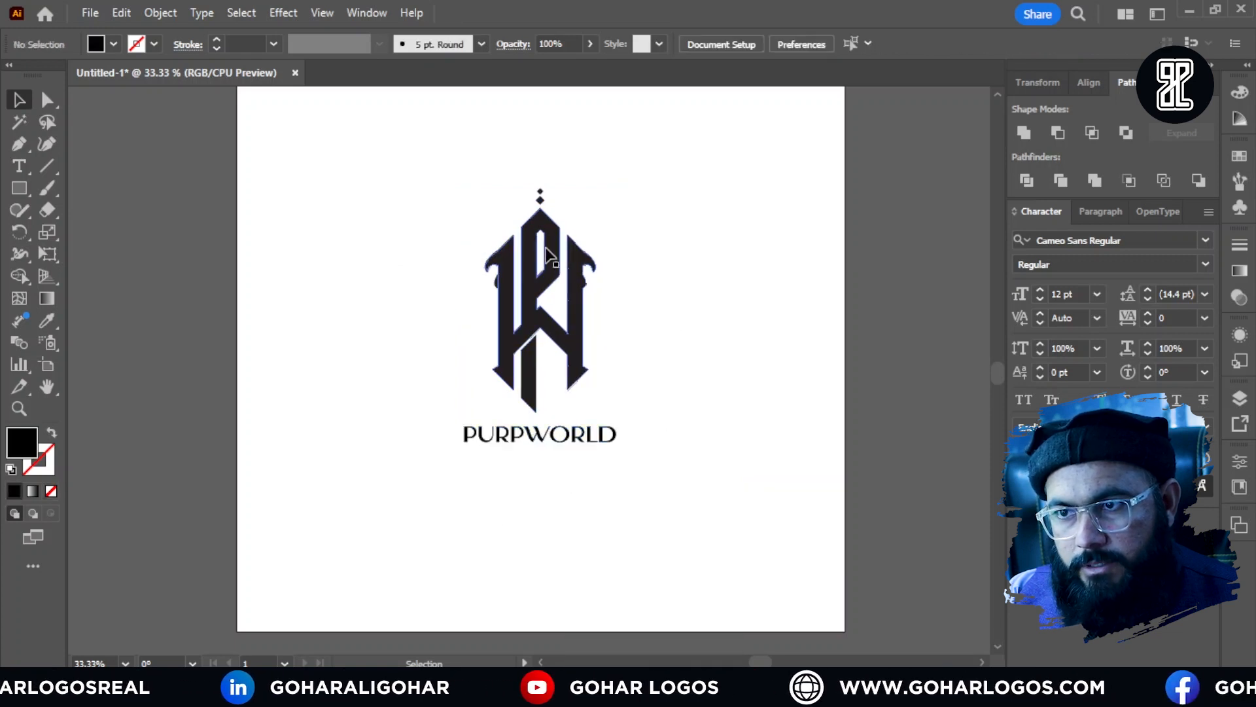
Step: Fill the grouped monogram and wordmark with the purple swatch C=75 M=100 Y=0 K=0
{"action": "left_click", "coordinate": [530, 259]}
{"action": "scroll", "coordinate": [589, 295], "scroll_direction": "up", "scroll_amount": 1}
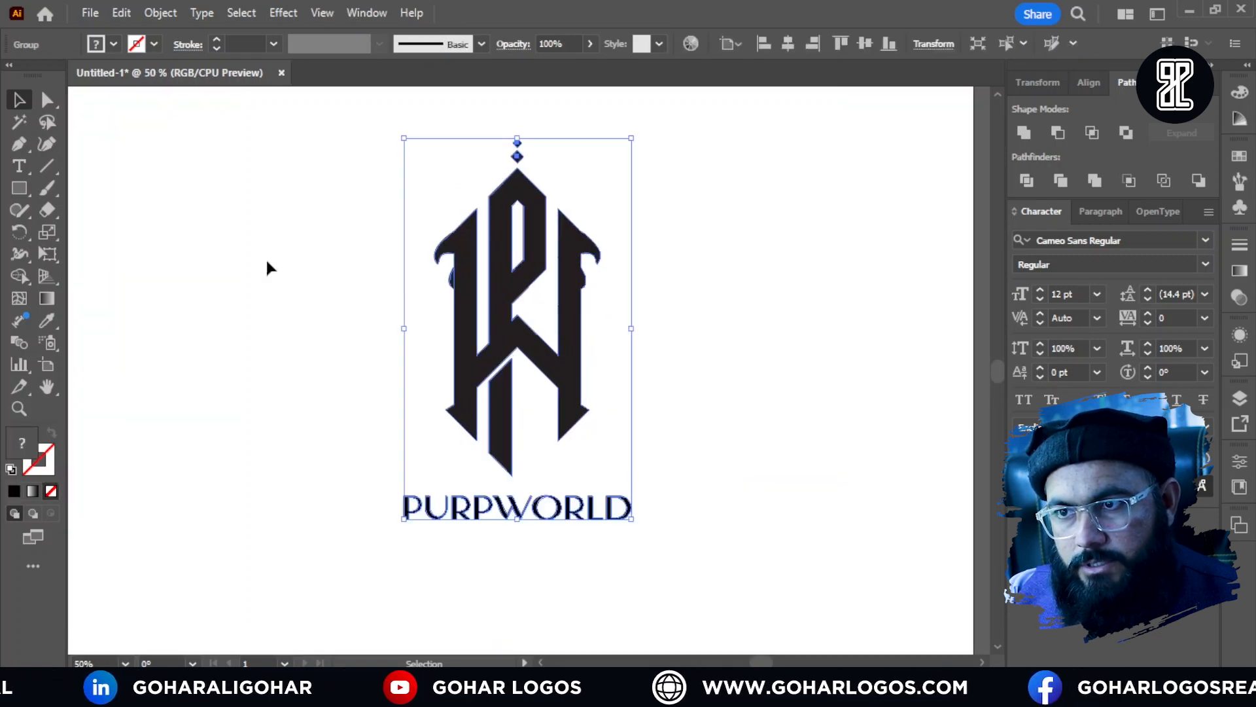
{"action": "left_click", "coordinate": [108, 44]}
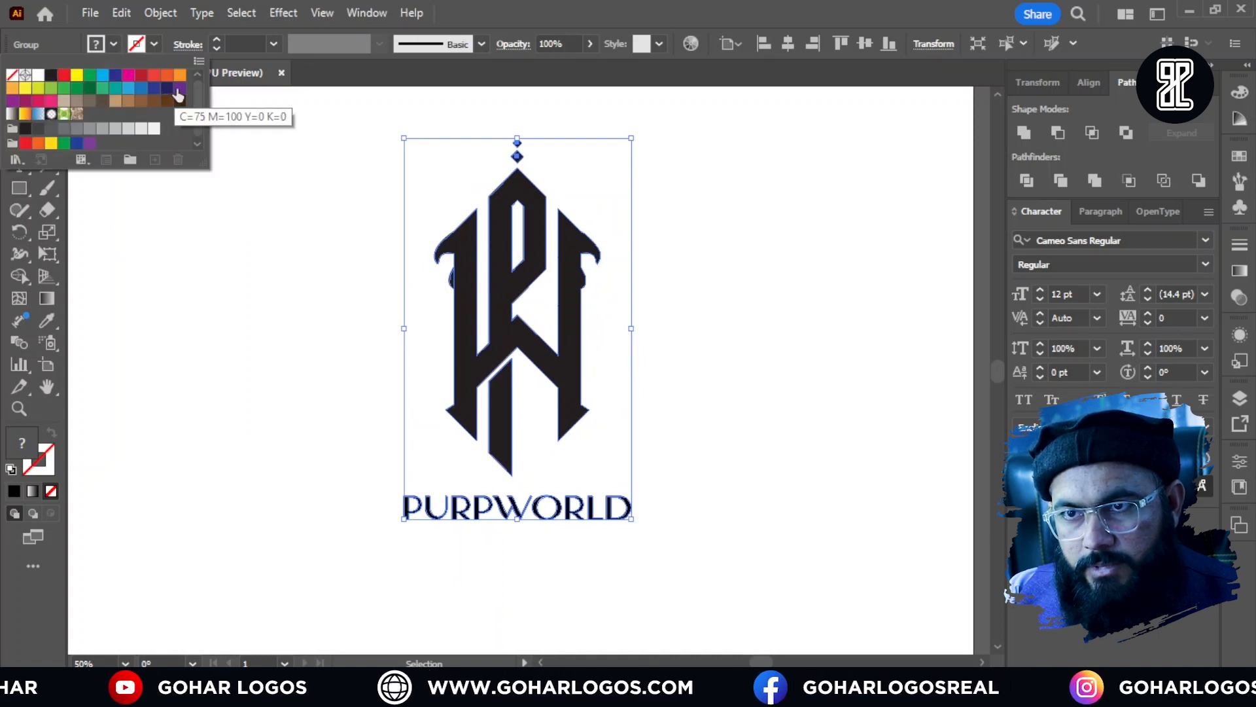
{"action": "left_click", "coordinate": [178, 96]}
{"action": "left_click", "coordinate": [686, 318]}
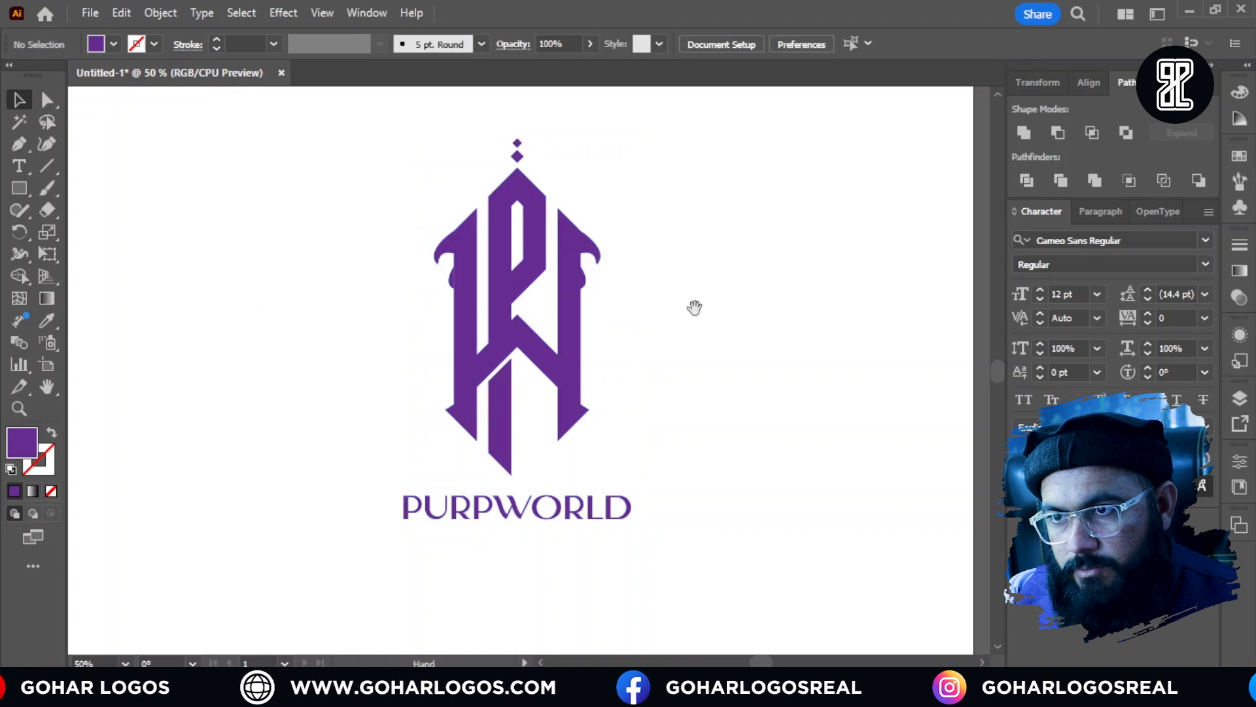
{"action": "left_click_drag", "start_coordinate": [693, 303], "coordinate": [644, 332]}
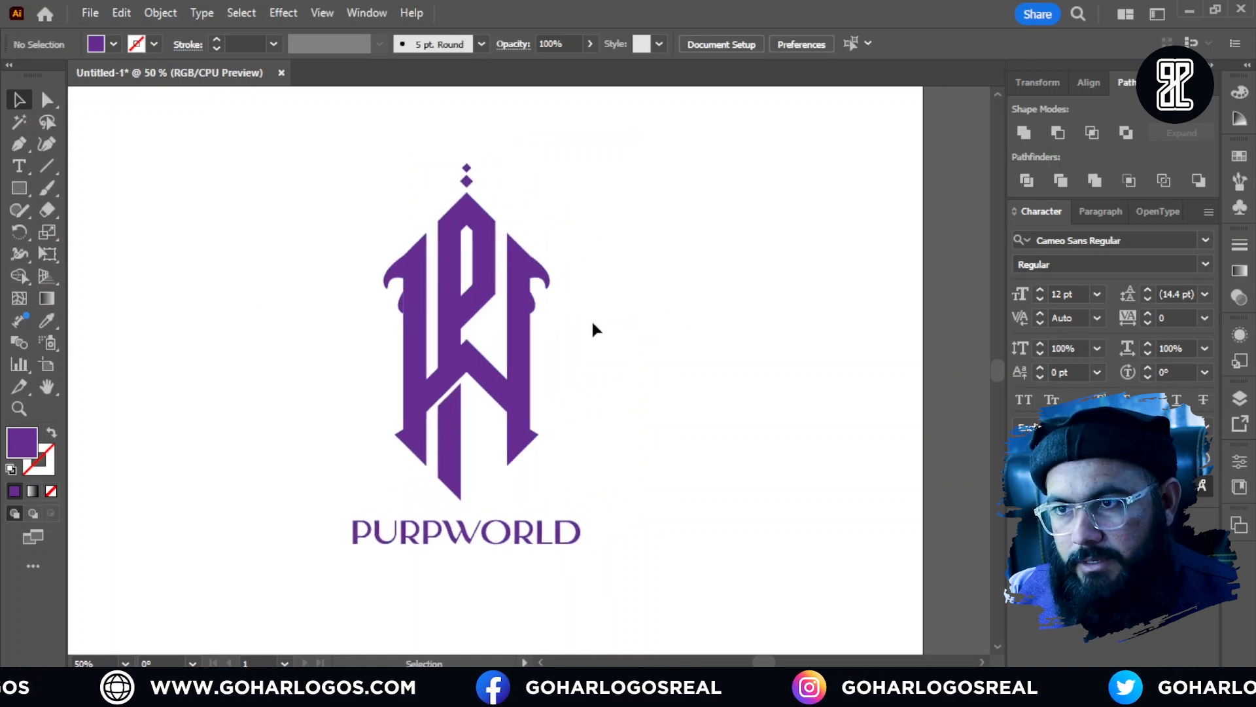